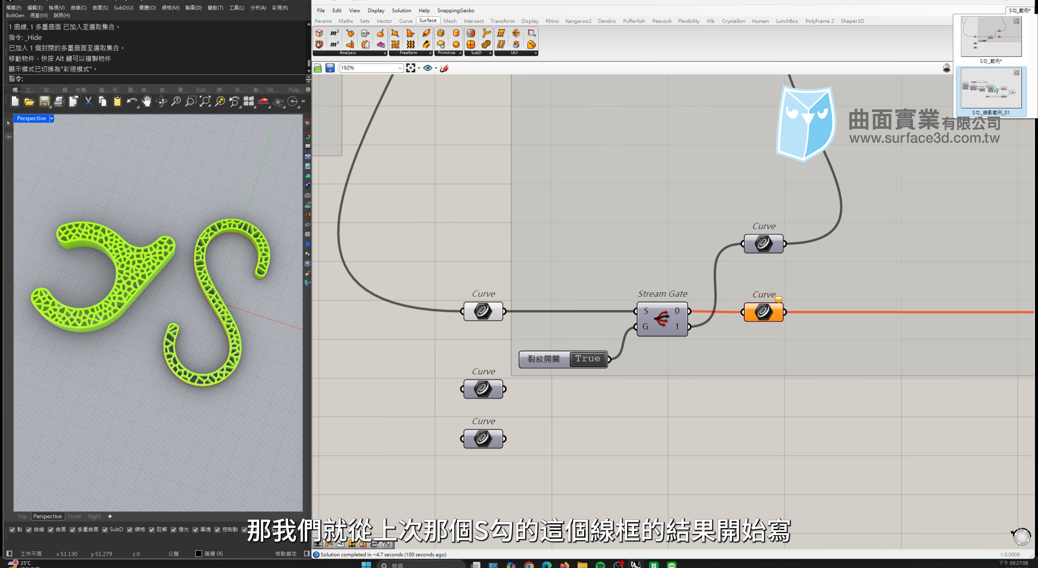
# Step: Switch to the S-hook definition ending in _01 and add a Curve parameter fed by the Connect Curves output
pyautogui.click(992, 89)
pyautogui.click(665, 295)
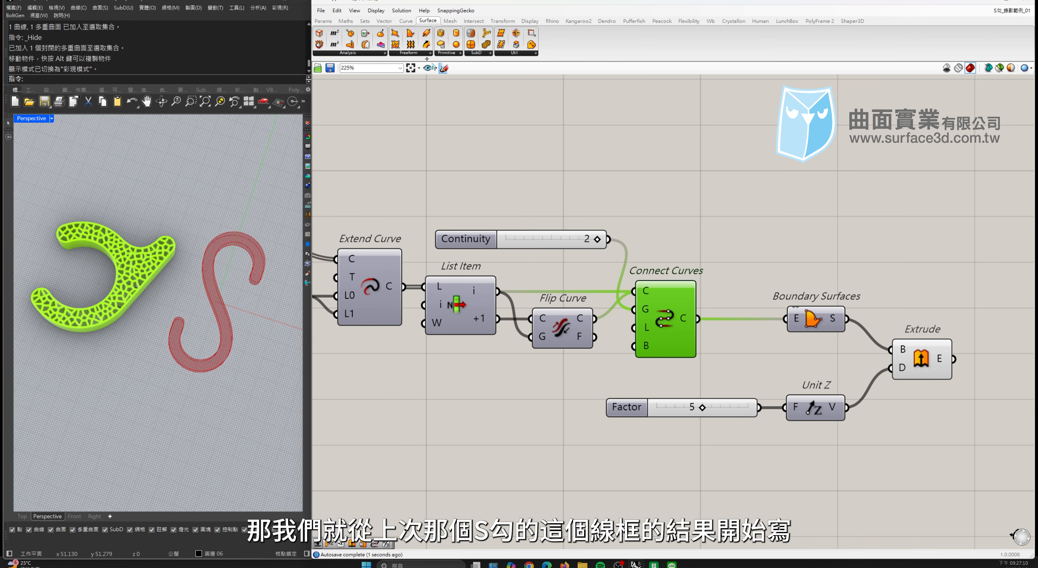
pyautogui.click(323, 21)
pyautogui.moveTo(357, 33); pyautogui.dragTo(778, 237)
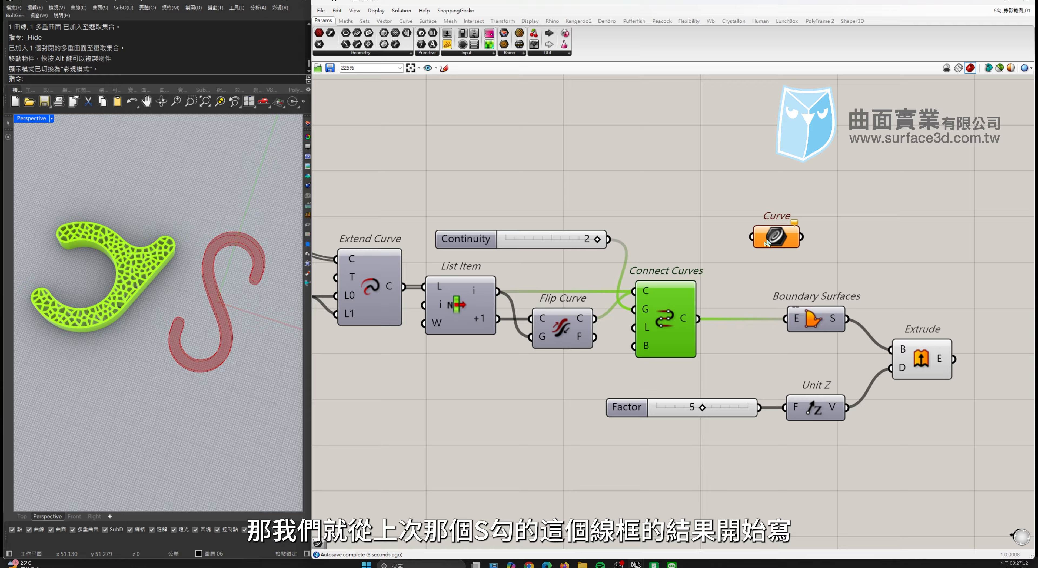
pyautogui.moveTo(698, 318); pyautogui.dragTo(883, 214)
pyautogui.click(780, 238)
# Step: Delete the Boundary Surfaces, Unit Z and Extrude components together with the Factor slider
pyautogui.moveTo(965, 272); pyautogui.dragTo(701, 479)
pyautogui.moveTo(850, 353); pyautogui.dragTo(774, 321, button='right')
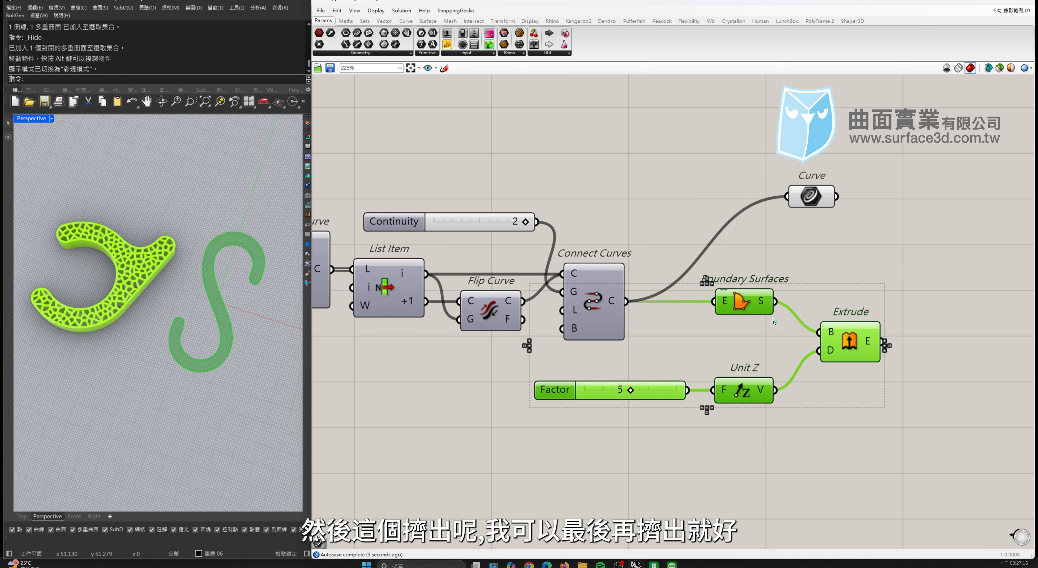
pyautogui.press('Delete')
# Step: Move the new Curve parameter into line with the Connect Curves output so the wire between them runs straight
pyautogui.moveTo(862, 137); pyautogui.dragTo(818, 225)
pyautogui.moveTo(253, 349); pyautogui.dragTo(213, 315, button='right')
pyautogui.scroll(5, 251, 313)
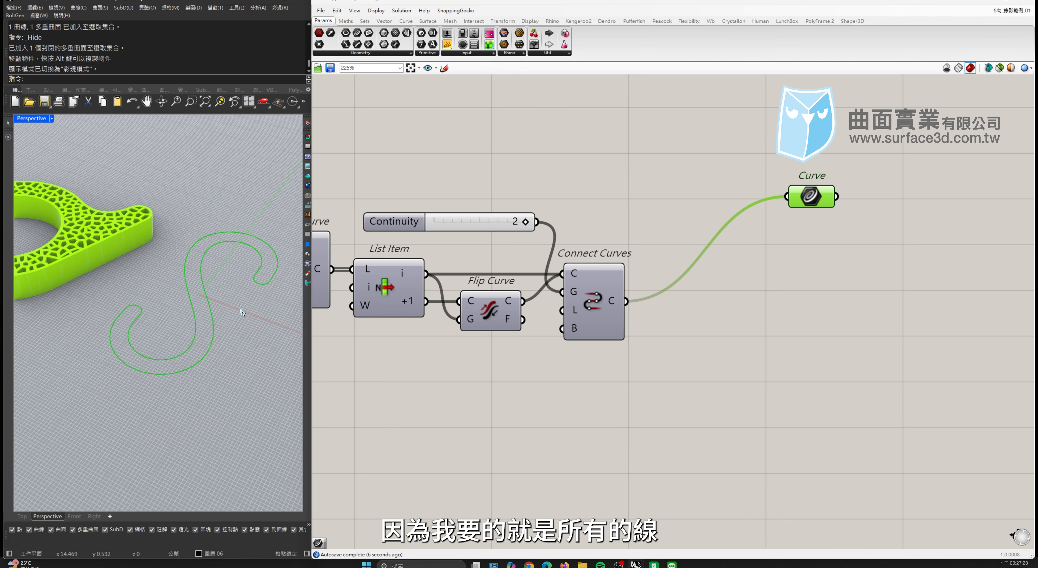
pyautogui.scroll(1, 237, 317)
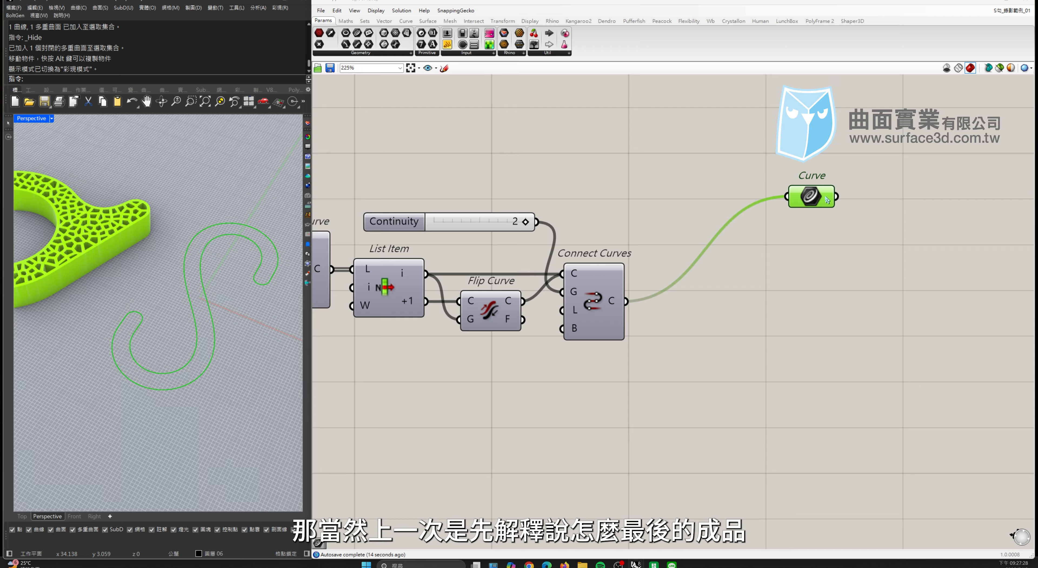
pyautogui.moveTo(821, 209); pyautogui.dragTo(820, 214)
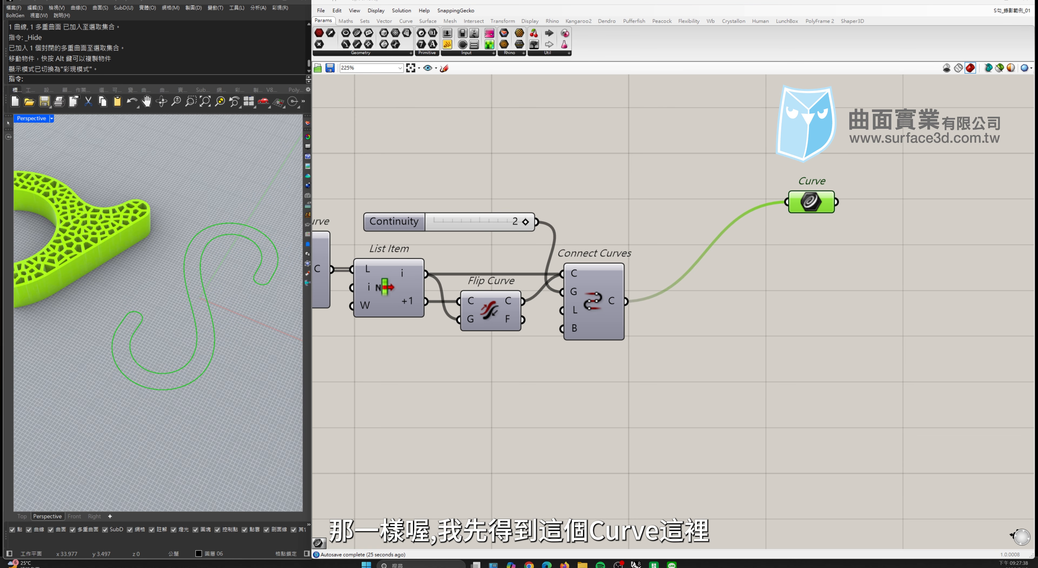
pyautogui.moveTo(796, 206); pyautogui.dragTo(781, 306)
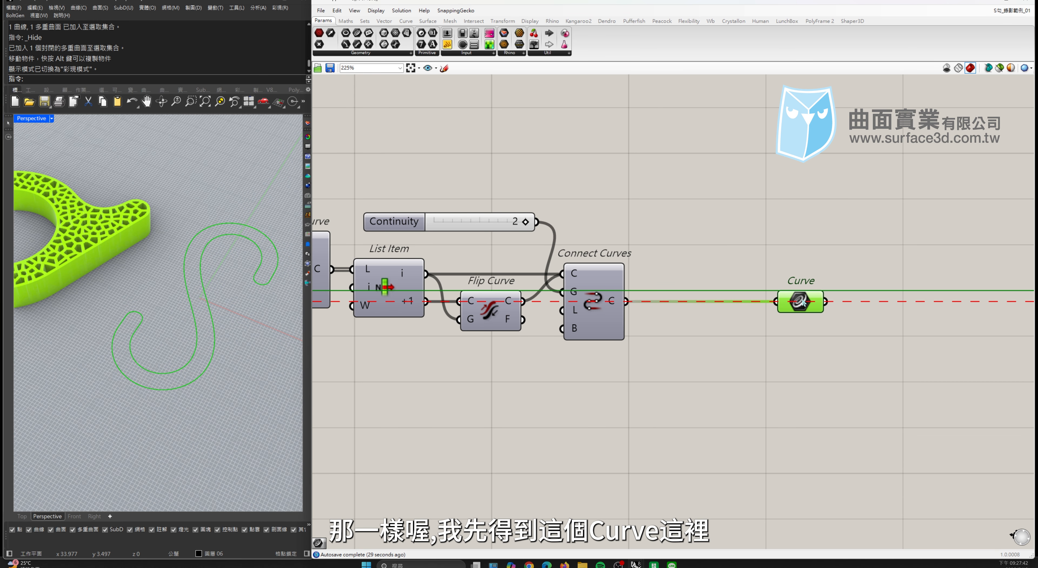
pyautogui.moveTo(910, 298); pyautogui.dragTo(725, 282, button='right')
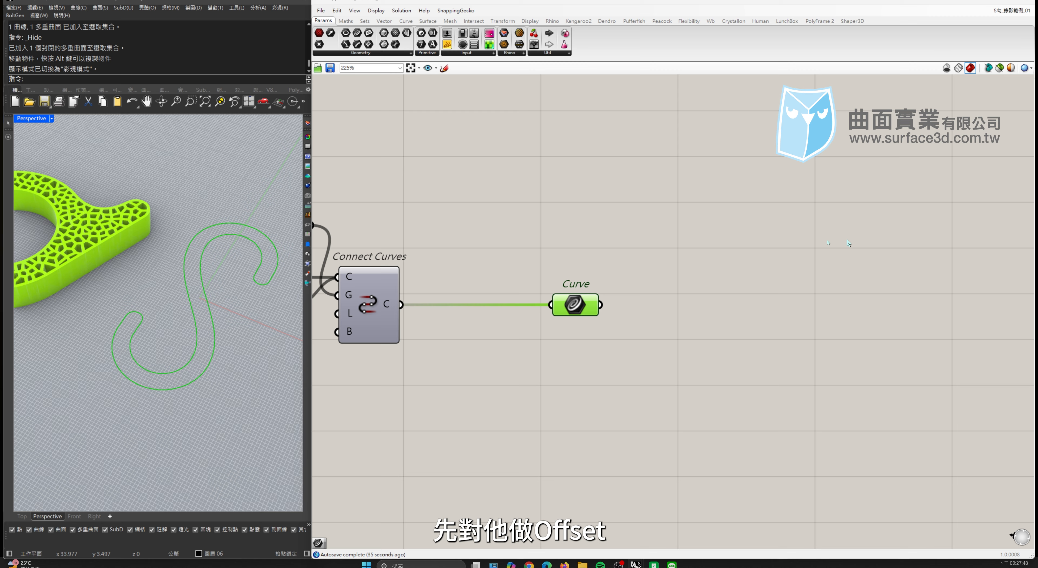
# Step: Switch the Rhino Perspective viewport to the wireframe display mode
pyautogui.click(611, 172)
pyautogui.moveTo(262, 258); pyautogui.dragTo(248, 300, button='right')
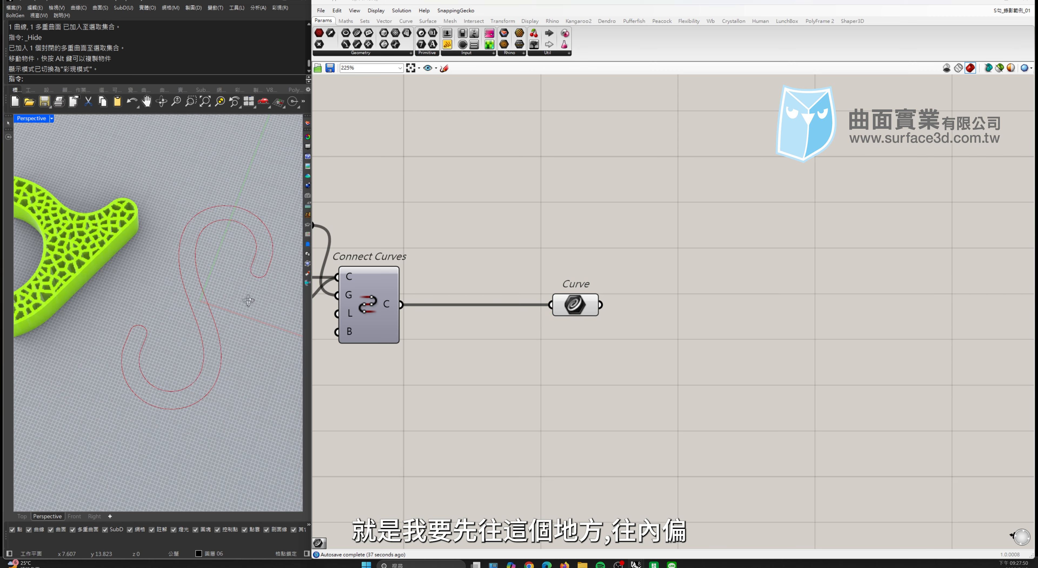
pyautogui.scroll(5, 239, 382)
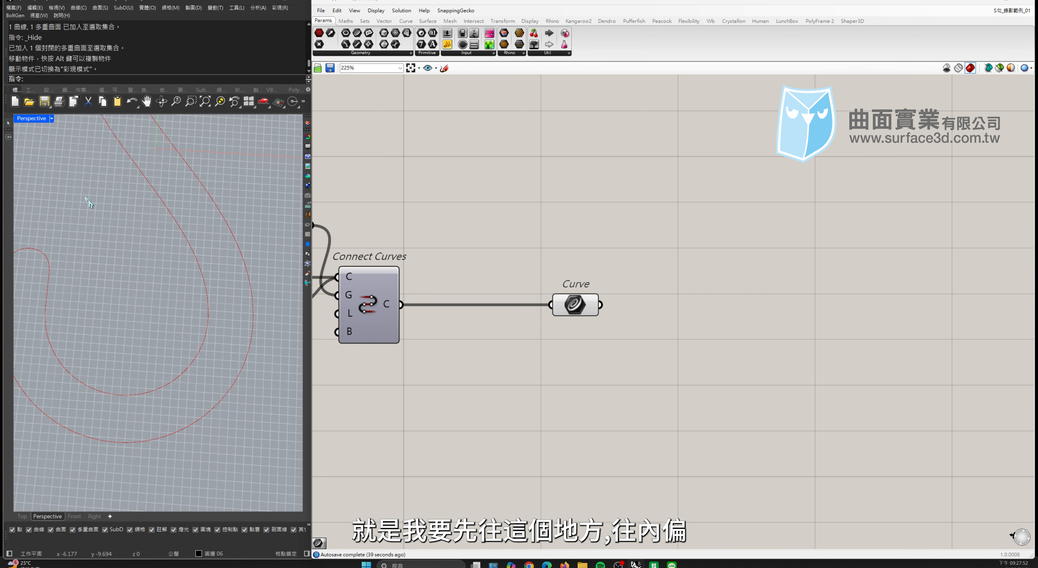
pyautogui.click(32, 118)
pyautogui.click(36, 262)
pyautogui.moveTo(240, 344); pyautogui.dragTo(225, 334, button='right')
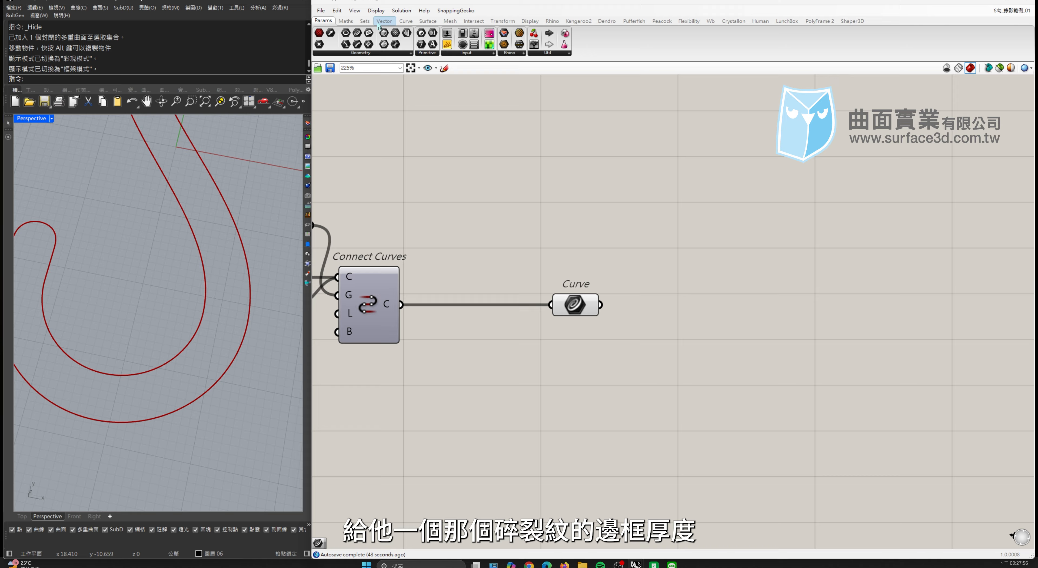
# Step: Add an Offset Curve component fed by the Curve parameter and align it with that parameter
pyautogui.click(412, 24)
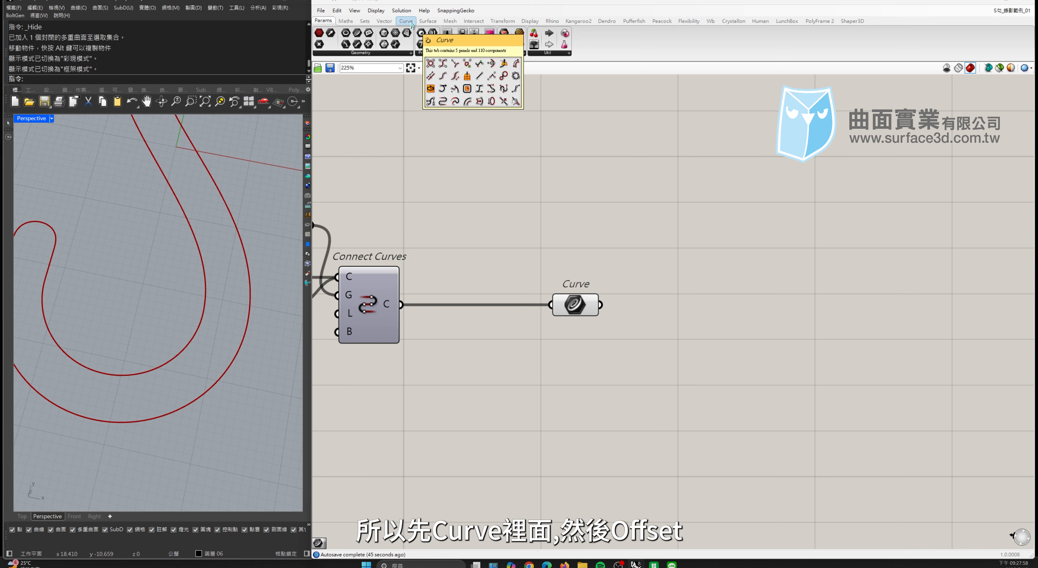
pyautogui.moveTo(546, 44); pyautogui.dragTo(724, 325)
pyautogui.moveTo(599, 305); pyautogui.dragTo(691, 297)
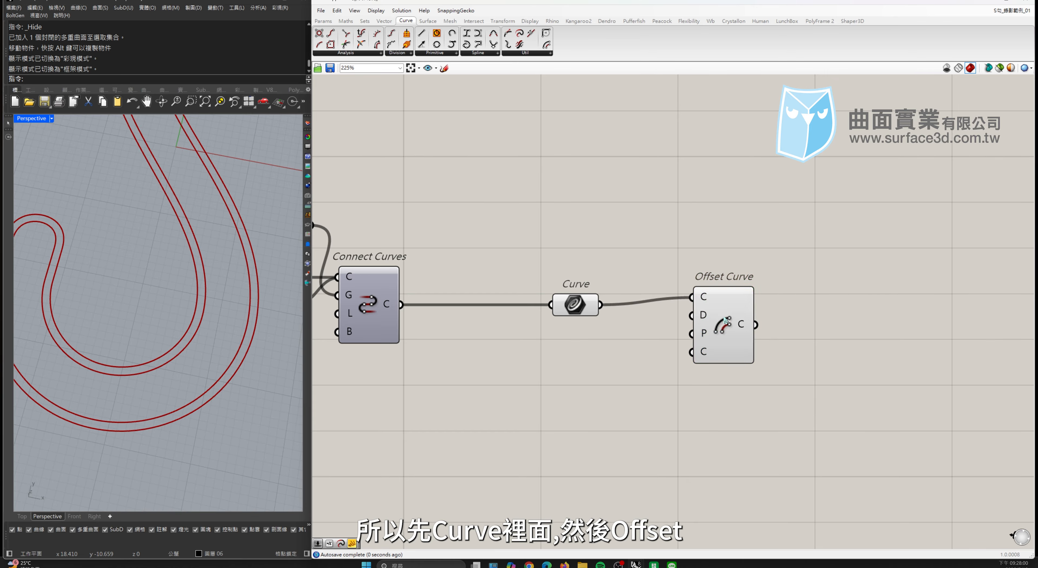
pyautogui.moveTo(722, 347); pyautogui.dragTo(771, 354)
# Step: Add an XY Plane component and connect it to the plane input of Offset Curve
pyautogui.click(390, 22)
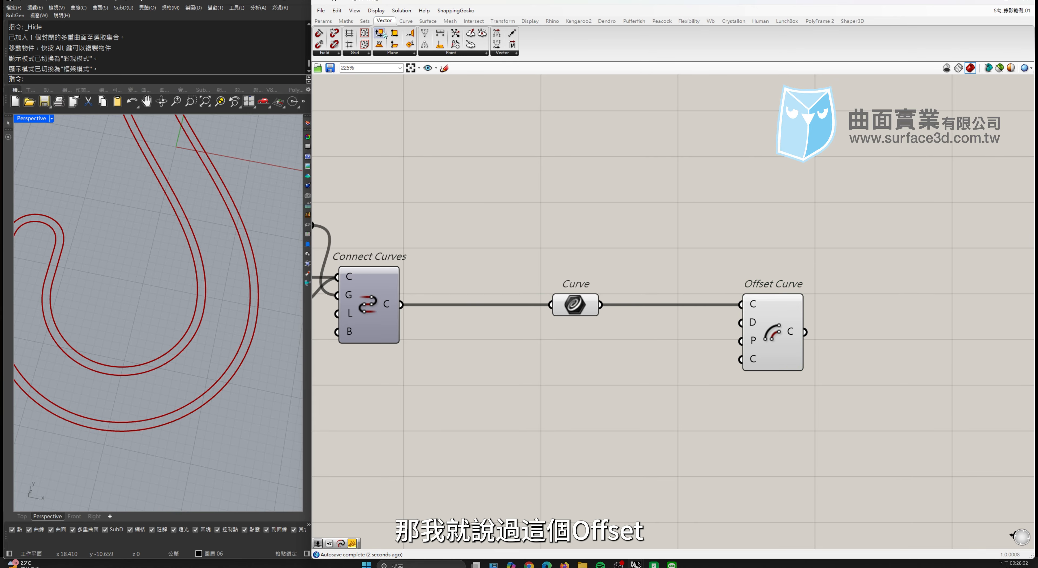
pyautogui.moveTo(647, 342); pyautogui.dragTo(641, 346)
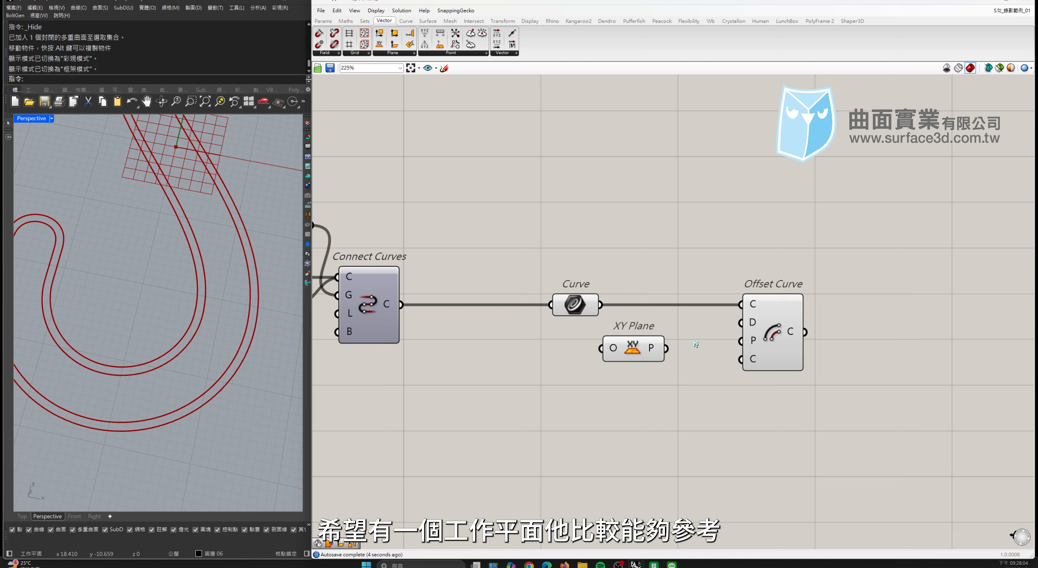
pyautogui.moveTo(742, 341); pyautogui.dragTo(665, 348)
pyautogui.moveTo(770, 329); pyautogui.dragTo(774, 336)
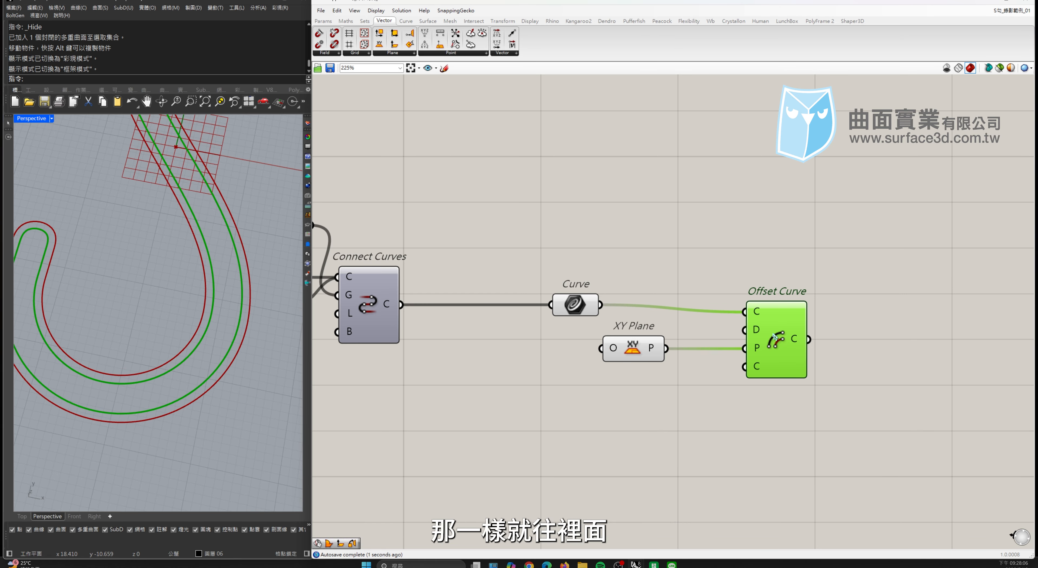
pyautogui.click(596, 300)
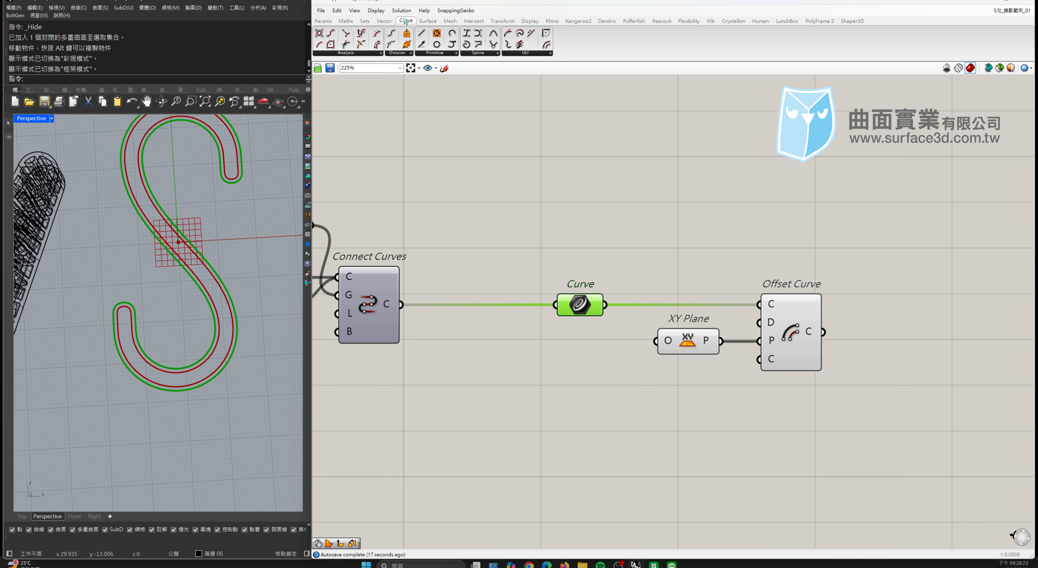
# Step: Add a number slider set to 1.0 and connect it to the distance input of Offset Curve
pyautogui.click(346, 21)
pyautogui.click(379, 53)
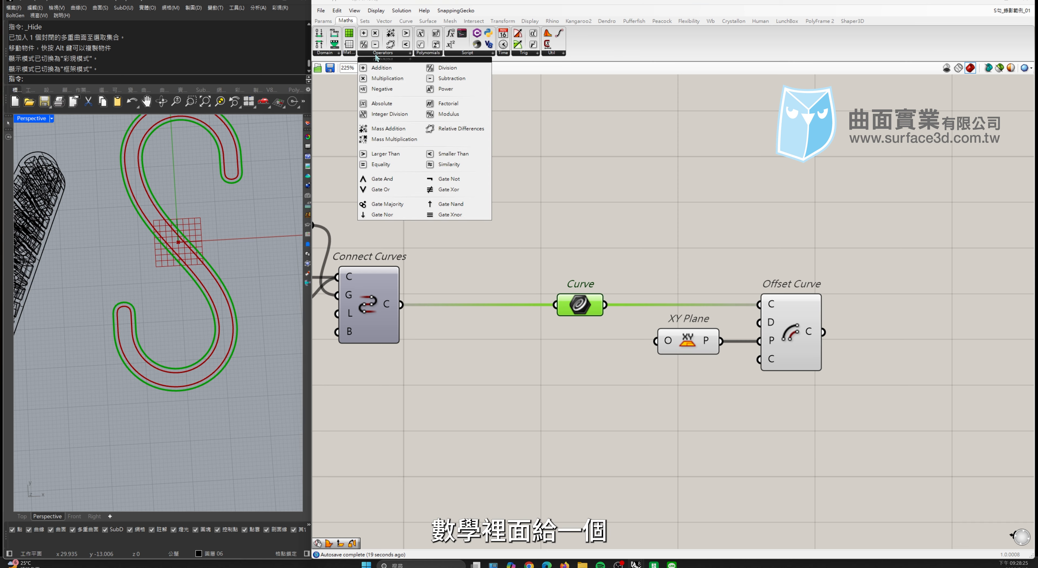
pyautogui.click(641, 195)
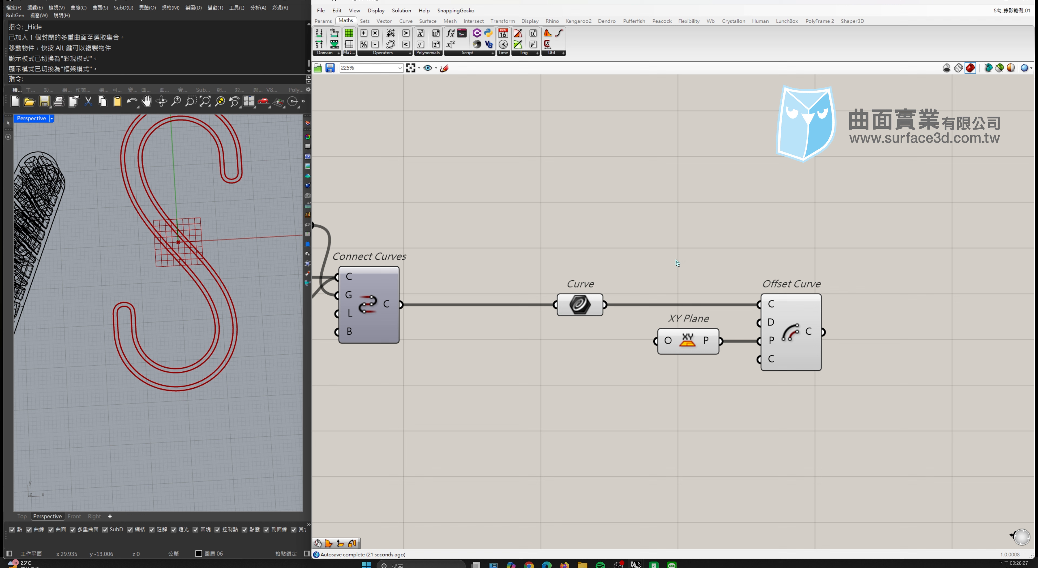
pyautogui.doubleClick(612, 207)
pyautogui.write('1')
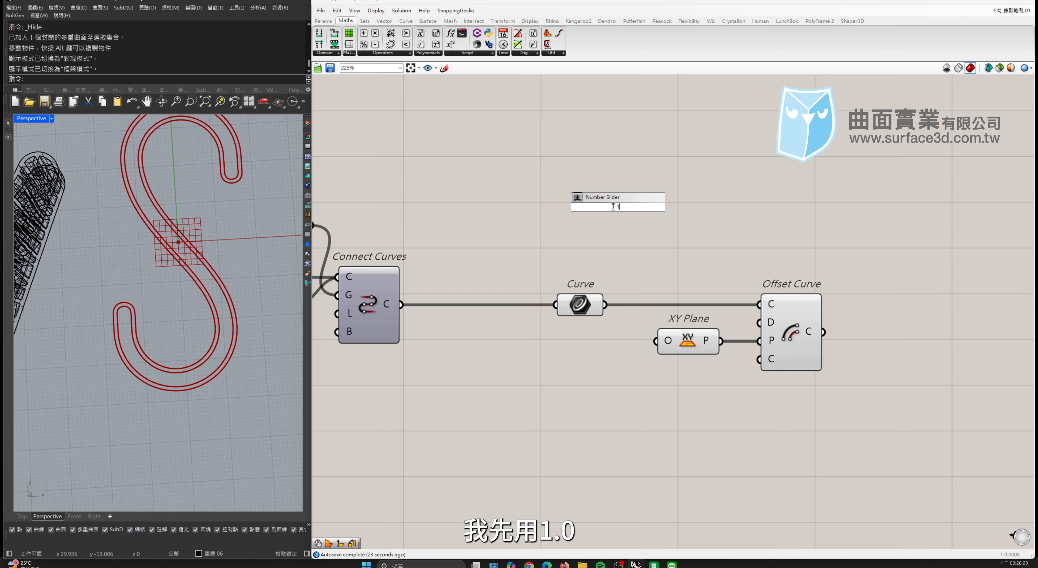
pyautogui.write('.0')
pyautogui.press('Return')
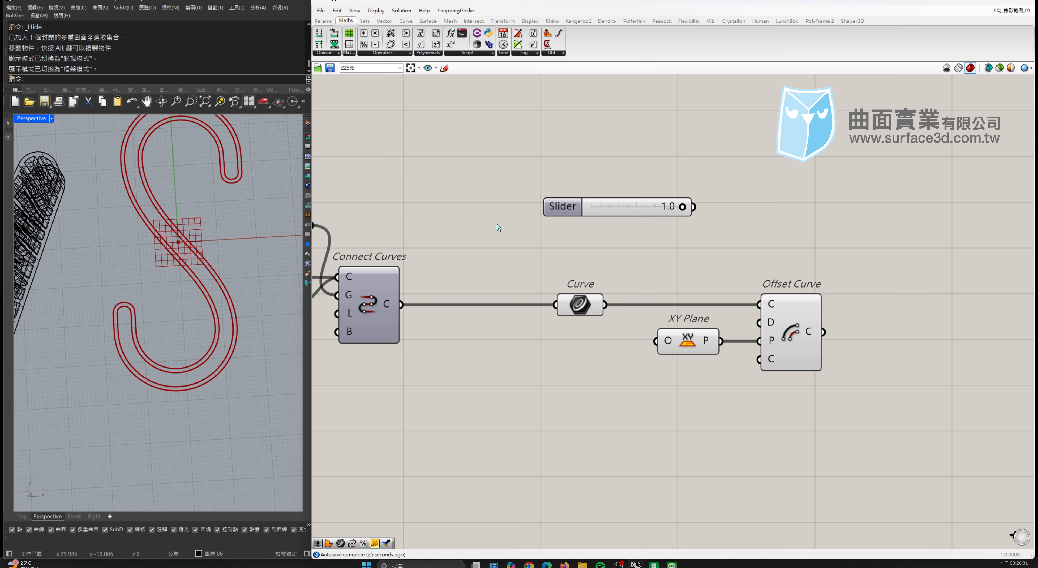
pyautogui.moveTo(595, 206); pyautogui.dragTo(586, 231)
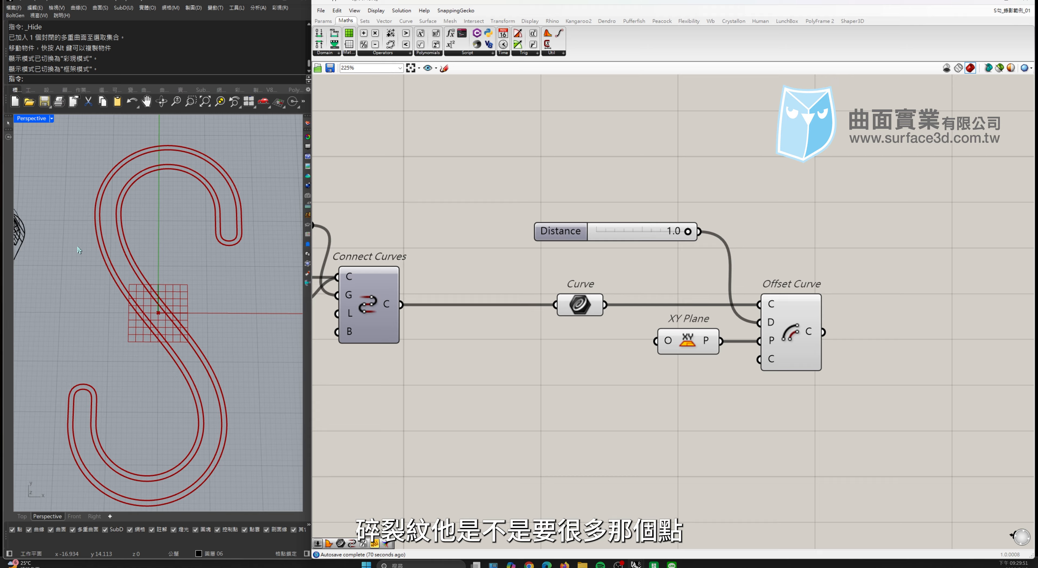
# Step: Add a Populate 2D component below Offset Curve to generate random points
pyautogui.click(384, 21)
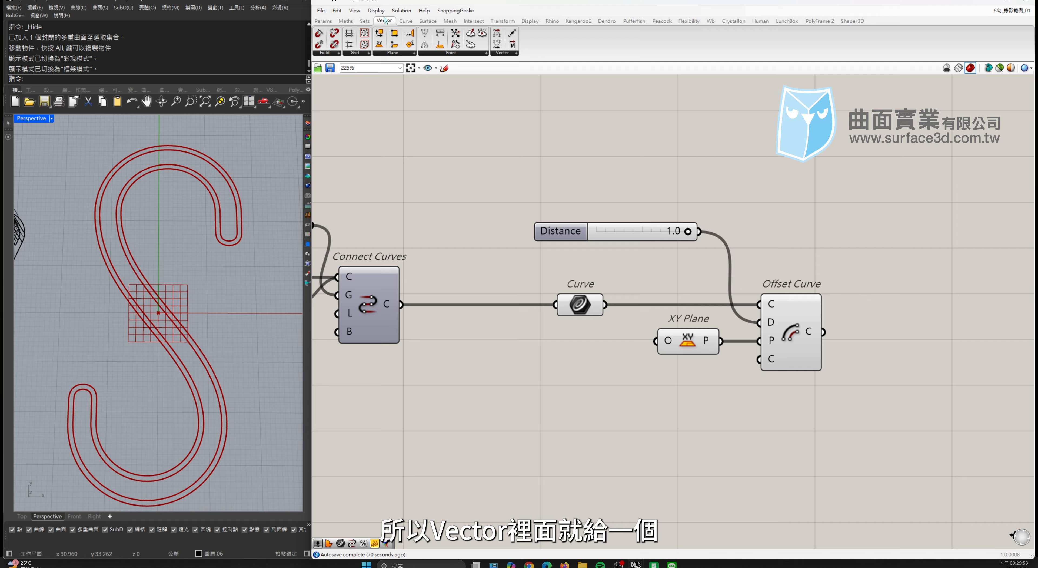
pyautogui.click(364, 53)
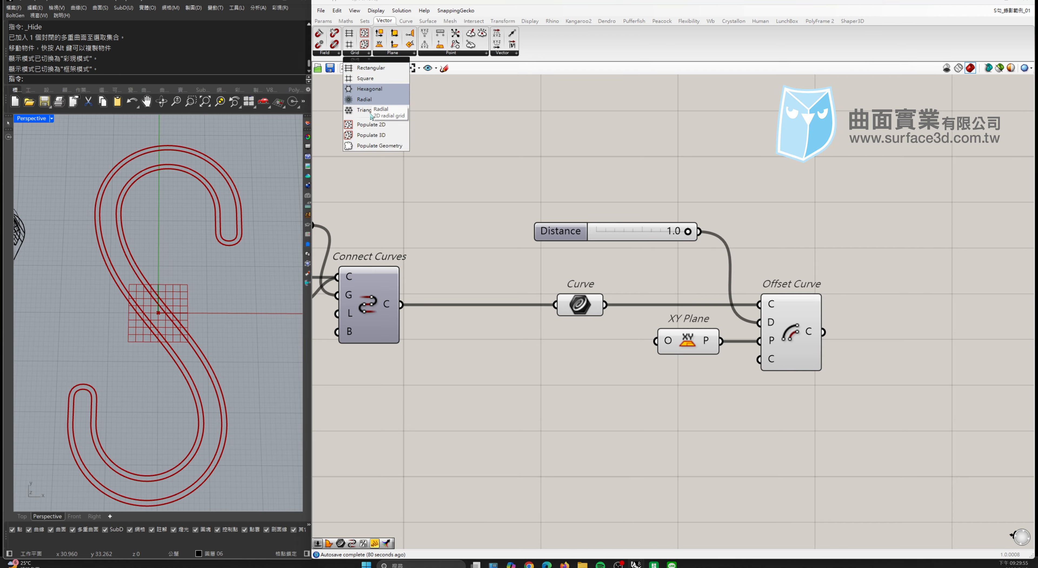
pyautogui.moveTo(372, 125); pyautogui.dragTo(883, 428)
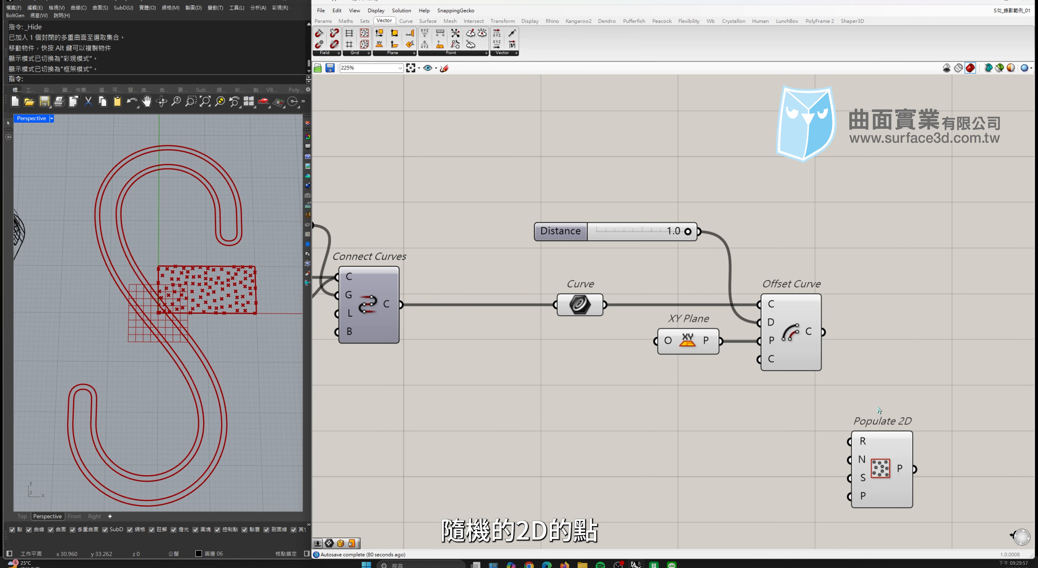
pyautogui.moveTo(862, 400); pyautogui.dragTo(854, 342, button='right')
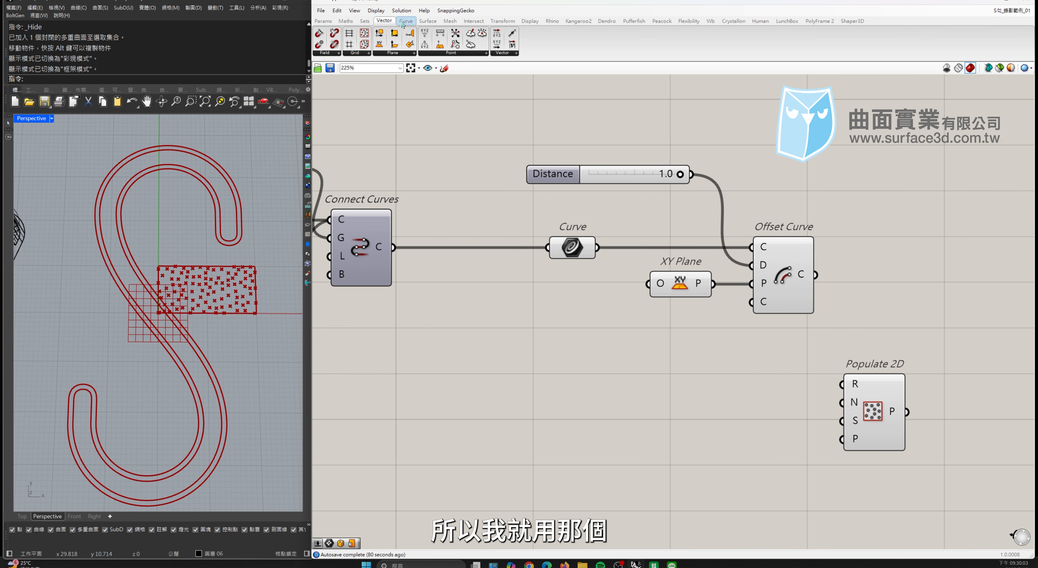
# Step: Add a Bounding Box of the Curve parameter and connect its box output to the region input of Populate 2D
pyautogui.click(427, 21)
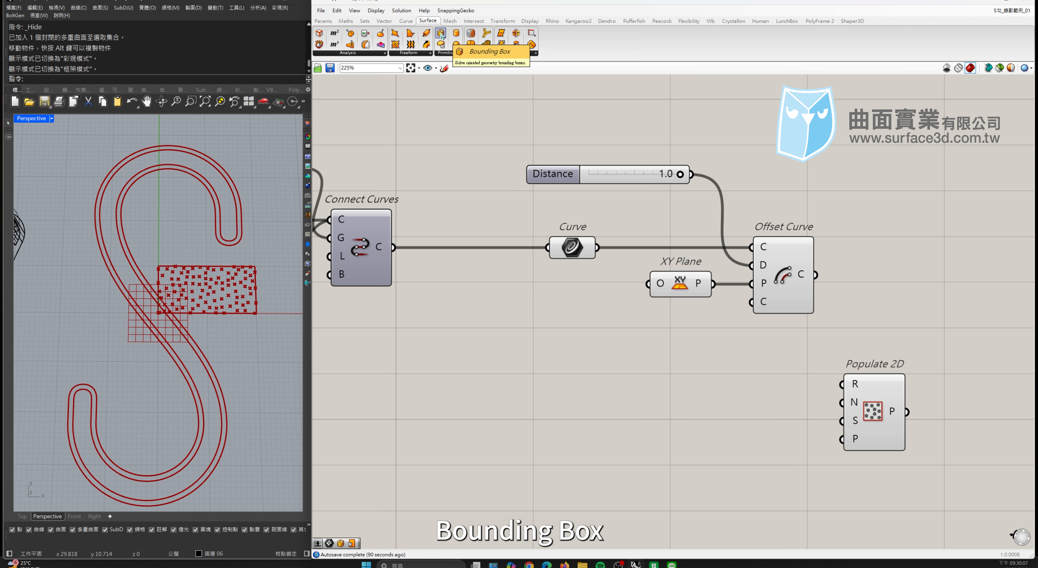
pyautogui.moveTo(441, 34); pyautogui.dragTo(696, 386)
pyautogui.moveTo(597, 247); pyautogui.dragTo(877, 405)
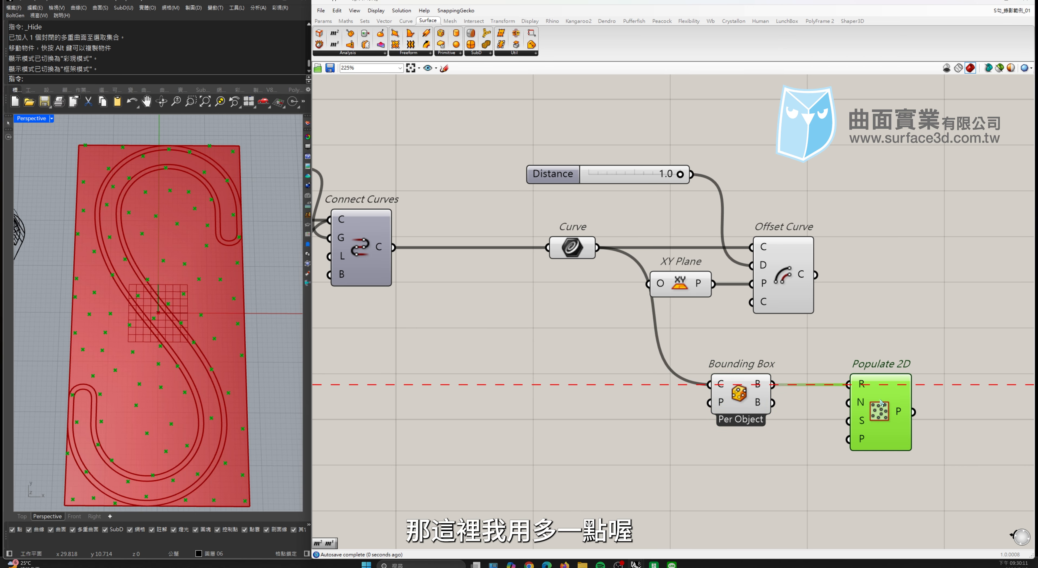
pyautogui.click(818, 408)
pyautogui.moveTo(741, 395); pyautogui.dragTo(765, 396)
pyautogui.moveTo(875, 415); pyautogui.dragTo(859, 473)
# Step: Add a number slider set to 500 for the count input of Populate 2D and tidy the surrounding components
pyautogui.doubleClick(705, 476)
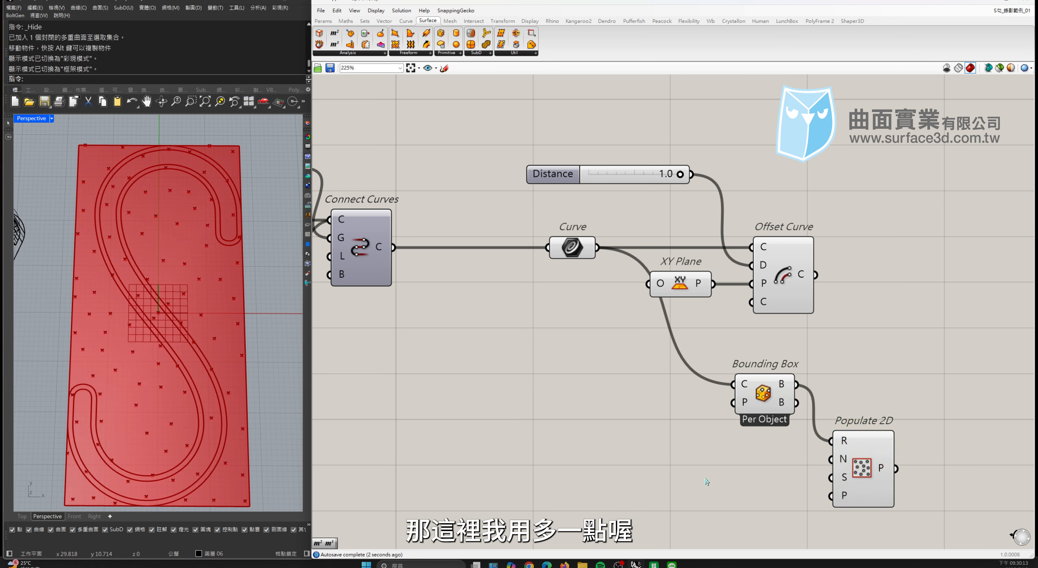
pyautogui.write('500')
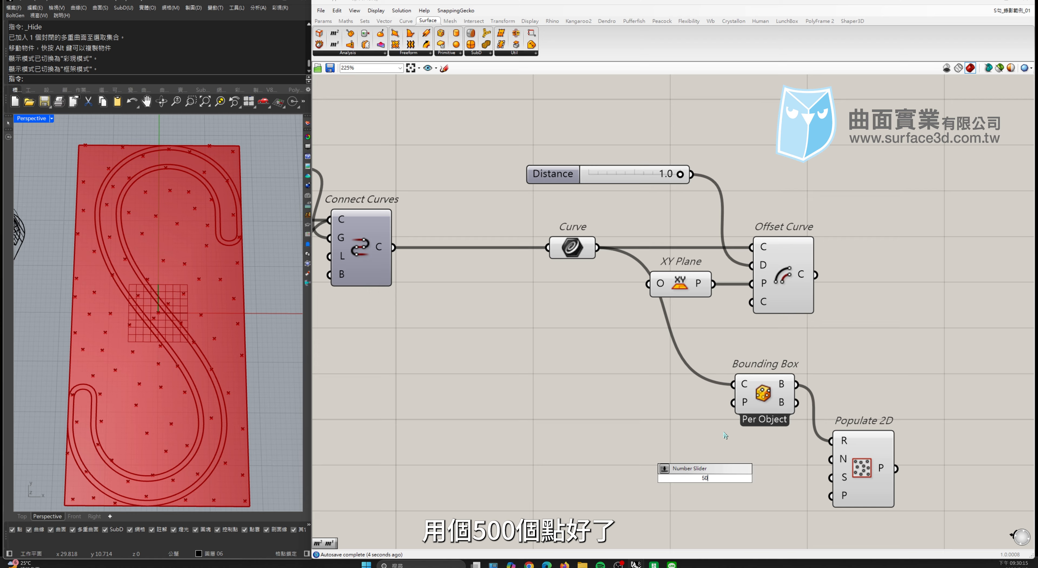
pyautogui.press('Return')
pyautogui.moveTo(831, 459); pyautogui.dragTo(780, 479)
pyautogui.moveTo(769, 478); pyautogui.dragTo(785, 460)
pyautogui.moveTo(934, 379); pyautogui.dragTo(724, 515)
pyautogui.moveTo(764, 394); pyautogui.dragTo(757, 390)
pyautogui.click(629, 375)
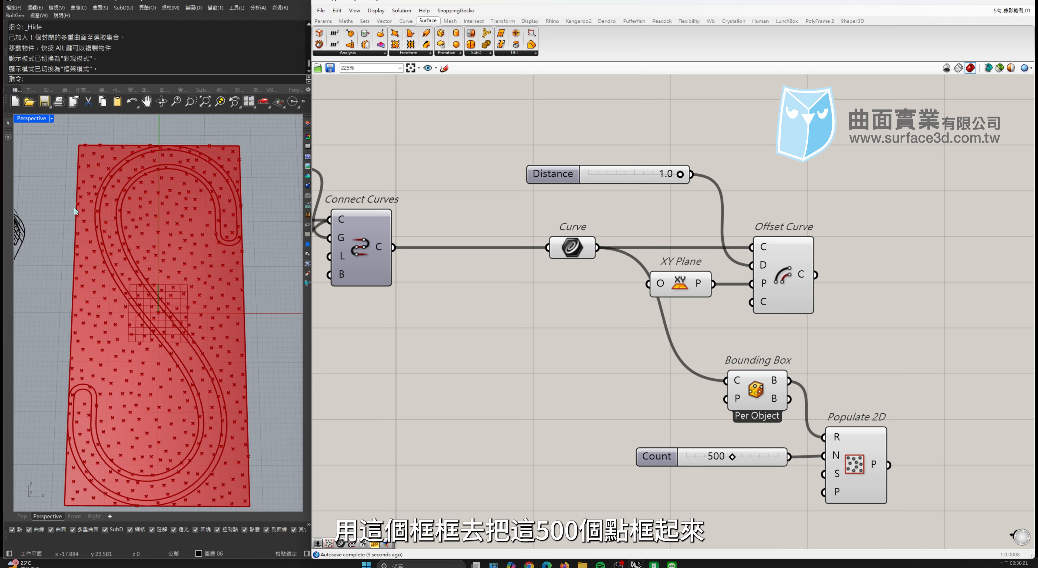
pyautogui.moveTo(848, 450); pyautogui.dragTo(836, 452)
pyautogui.click(775, 458)
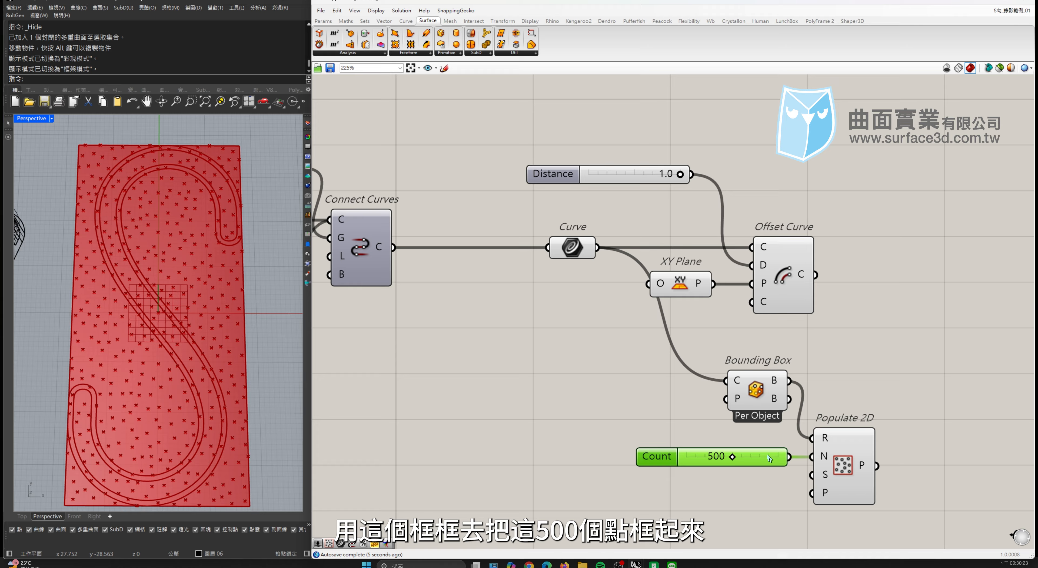
pyautogui.click(818, 405)
# Step: Add a 100 number slider to the seed input of Populate 2D and set the seed to 56
pyautogui.doubleClick(699, 475)
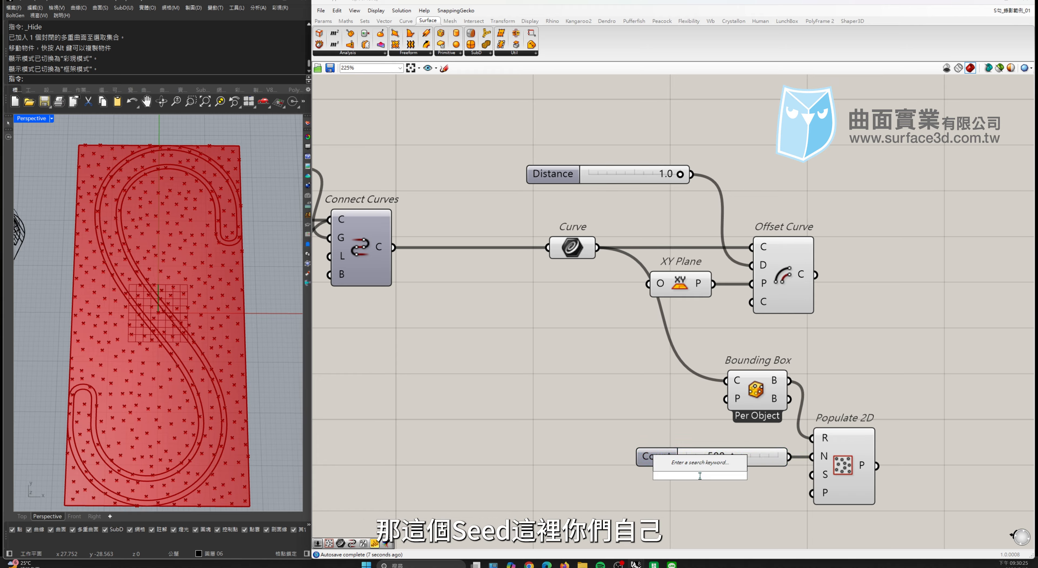
pyautogui.write('100')
pyautogui.press('Return')
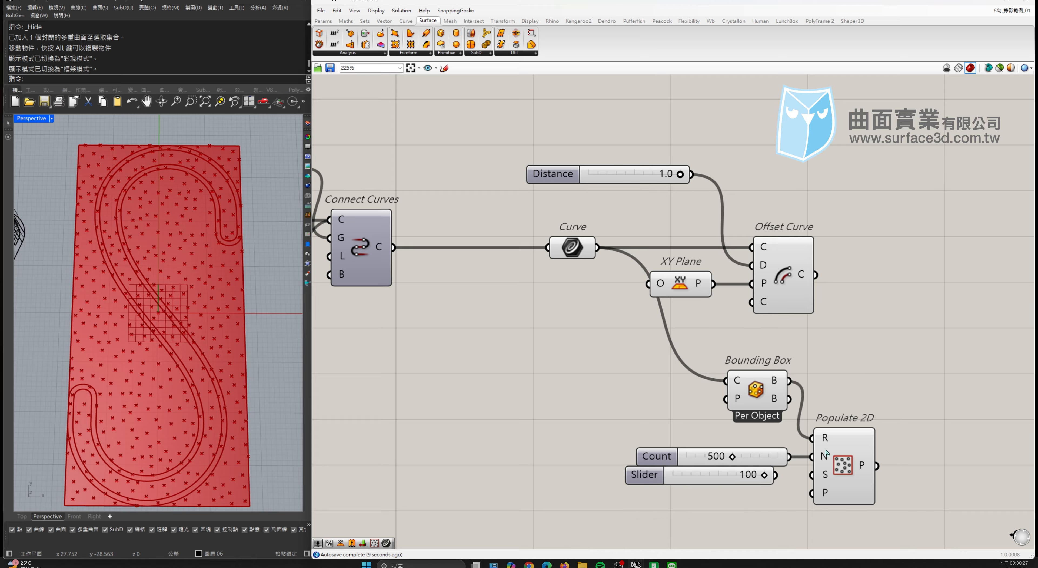
pyautogui.moveTo(811, 478); pyautogui.dragTo(738, 476)
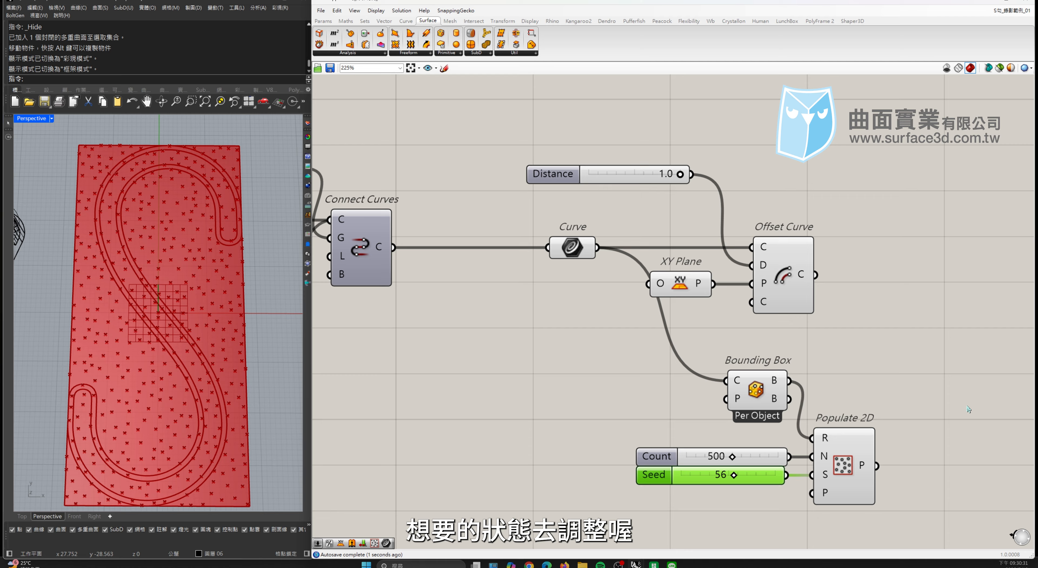
# Step: Shift XY Plane and Offset Curve farther from the Curve parameter, and highlight the offset and original outlines in the preview
pyautogui.click(938, 384)
pyautogui.moveTo(838, 218); pyautogui.dragTo(641, 323)
pyautogui.moveTo(790, 291); pyautogui.dragTo(816, 290)
pyautogui.click(935, 284)
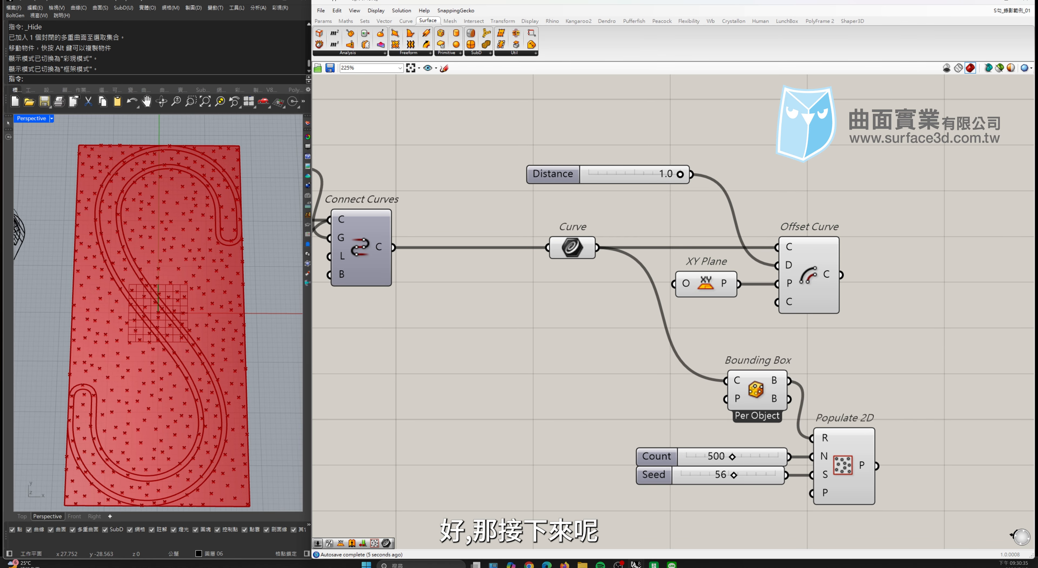
pyautogui.click(809, 281)
pyautogui.moveTo(153, 282); pyautogui.dragTo(190, 292, button='right')
pyautogui.click(572, 247)
pyautogui.moveTo(864, 208); pyautogui.dragTo(847, 236, button='right')
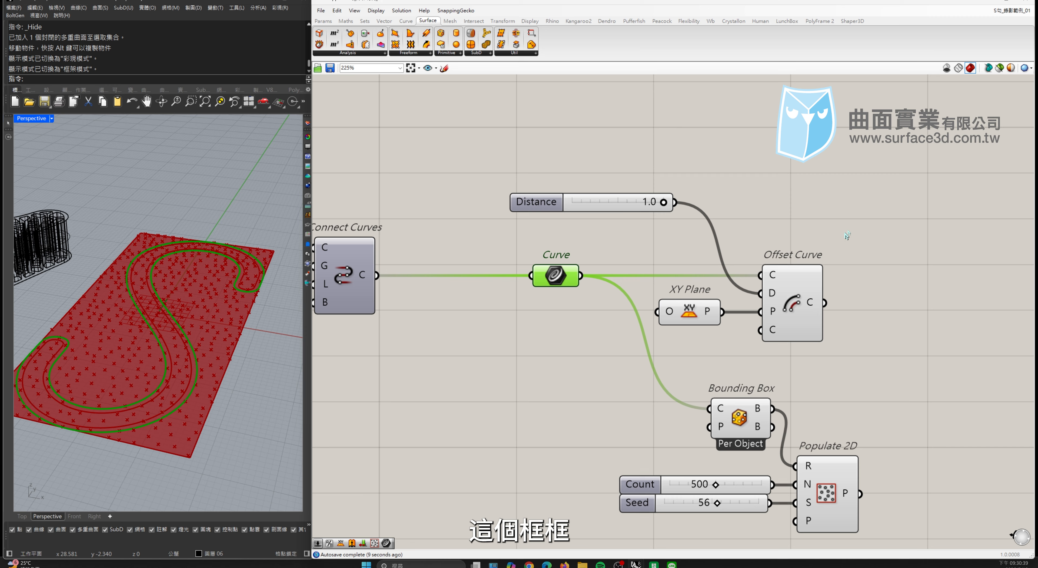
# Step: Move the Distance slider, XY Plane and Offset Curve up out of the way and shift the Curve parameter closer to Connect Curves
pyautogui.moveTo(847, 236); pyautogui.dragTo(649, 347)
pyautogui.moveTo(791, 306); pyautogui.dragTo(834, 215)
pyautogui.click(705, 250)
pyautogui.moveTo(656, 207); pyautogui.dragTo(835, 211)
pyautogui.click(878, 165)
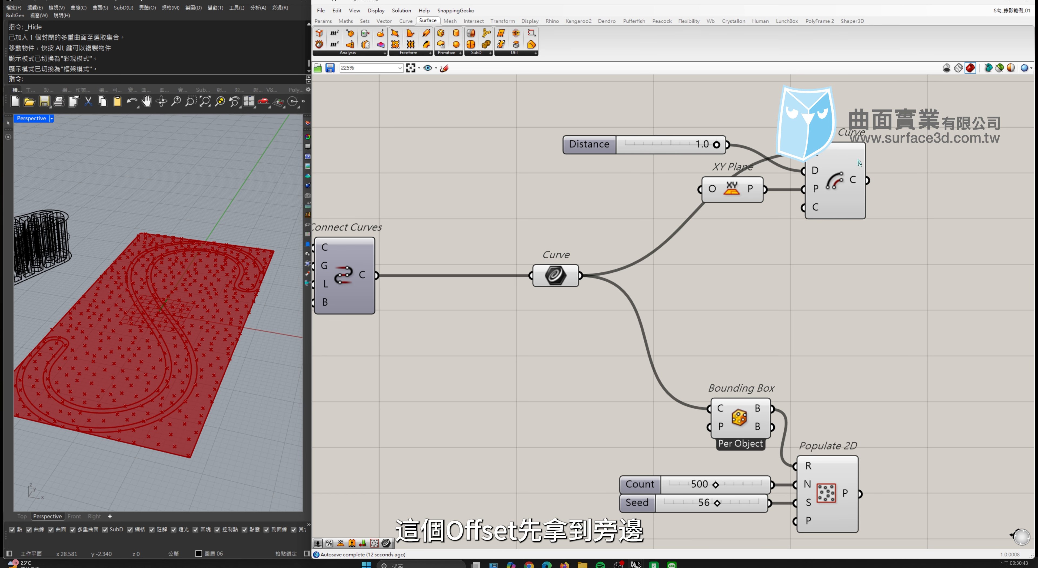
pyautogui.moveTo(859, 163); pyautogui.dragTo(859, 152)
pyautogui.moveTo(556, 275); pyautogui.dragTo(510, 275)
# Step: Add a Point In Curve component, feeding it the Populate 2D points and the Offset Curve result
pyautogui.click(832, 189)
pyautogui.moveTo(137, 335); pyautogui.dragTo(150, 337, button='right')
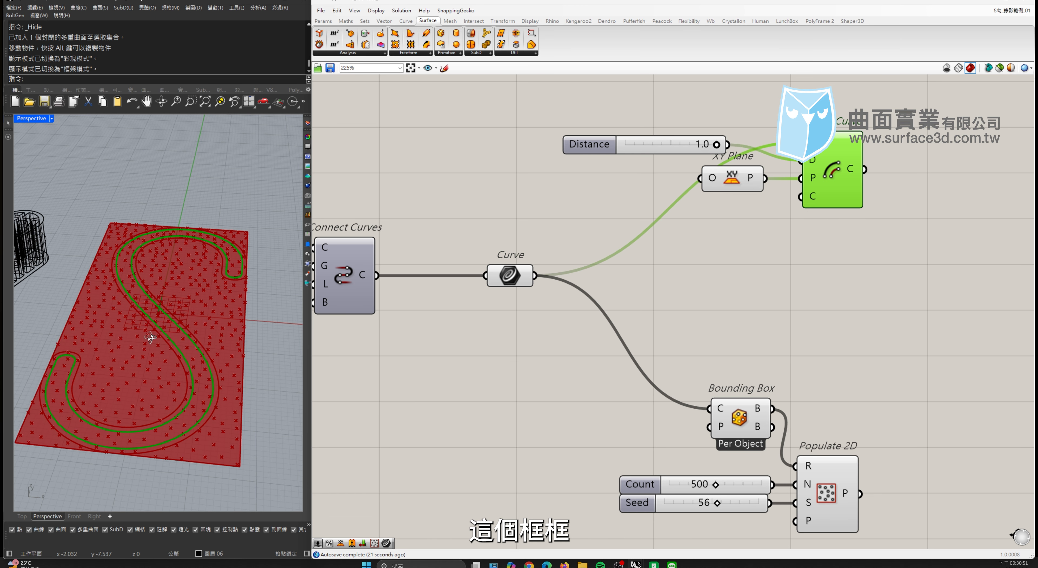
pyautogui.scroll(5, 201, 363)
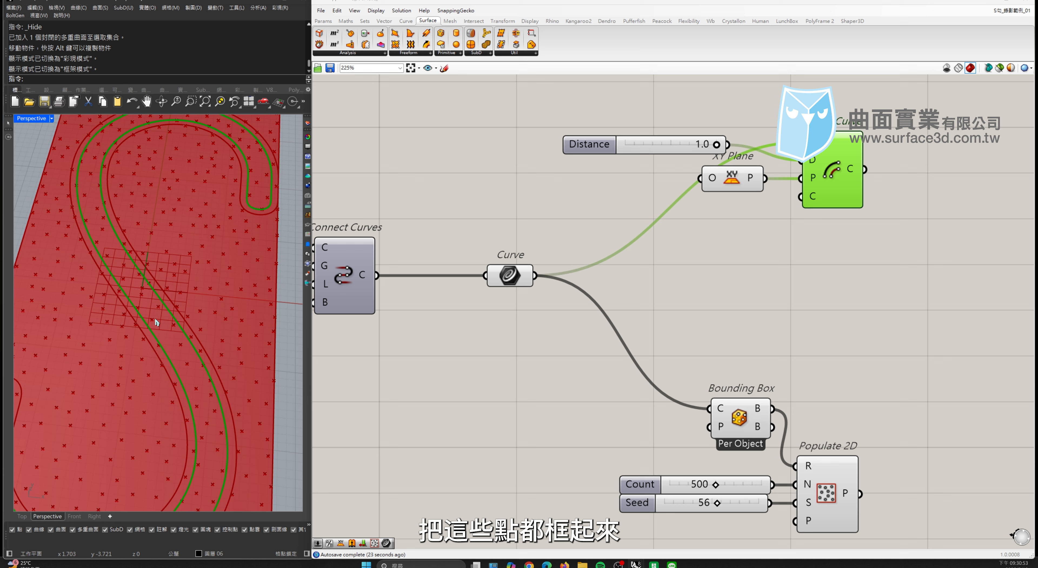
pyautogui.scroll(-5, 157, 323)
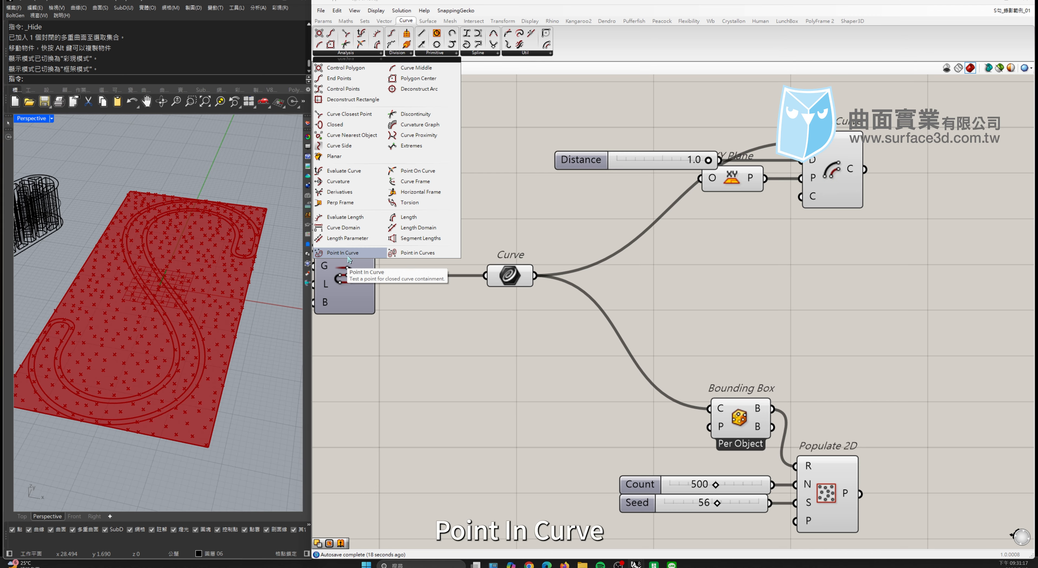
pyautogui.moveTo(349, 258); pyautogui.dragTo(925, 305)
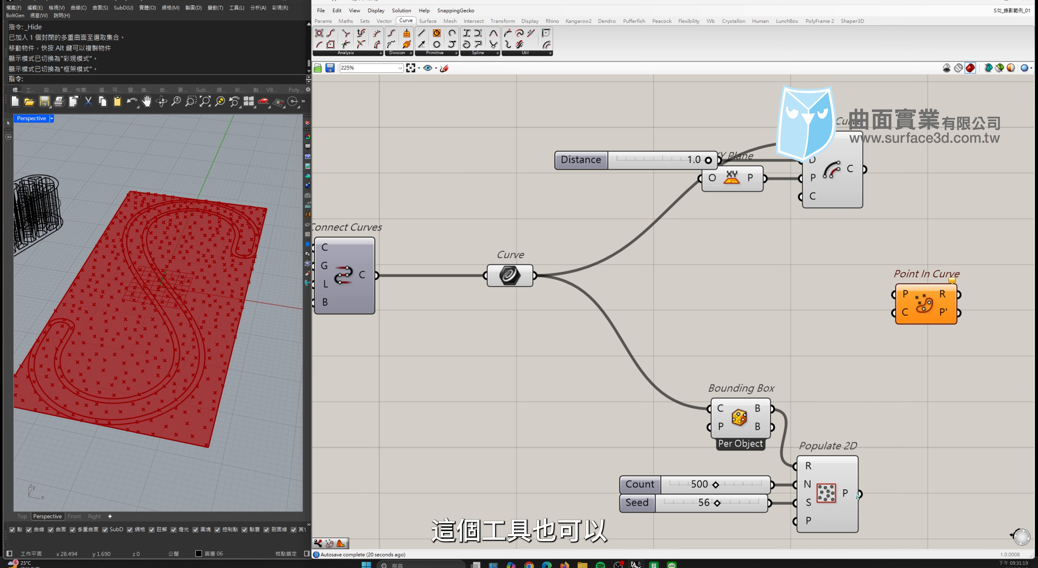
pyautogui.moveTo(859, 494); pyautogui.dragTo(864, 170)
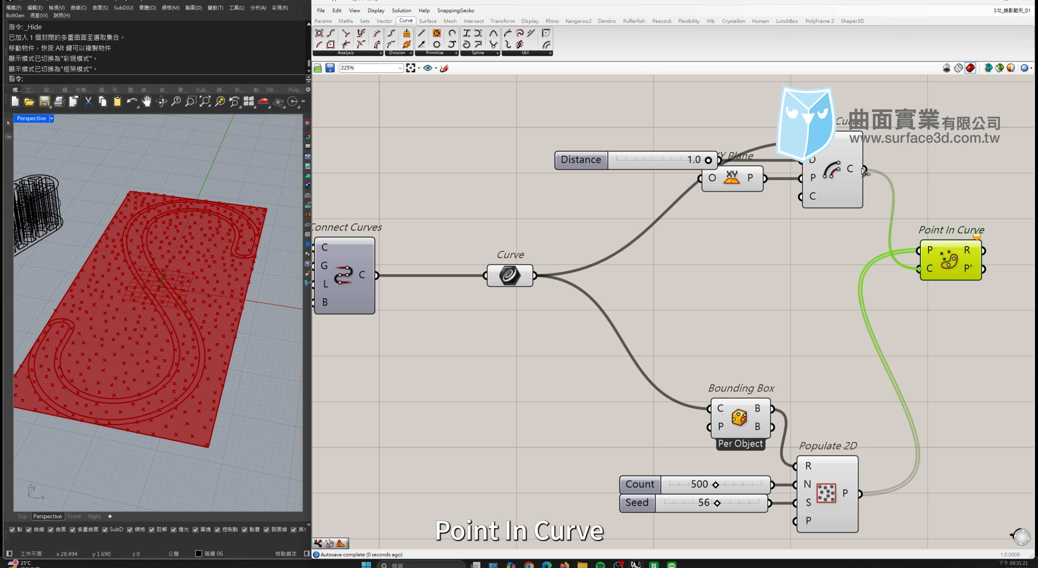
pyautogui.moveTo(963, 266); pyautogui.dragTo(925, 292)
# Step: Add a Dispatch component with the Populate 2D points as its list and the Point In Curve relationship as its pattern
pyautogui.moveTo(942, 282)
pyautogui.click(365, 21)
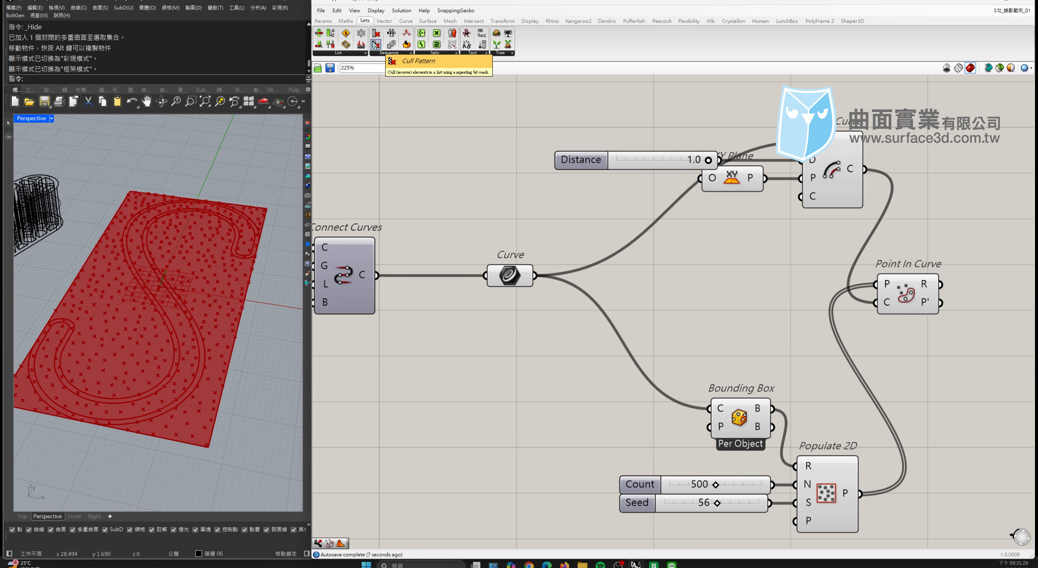
pyautogui.click(359, 53)
pyautogui.moveTo(339, 140); pyautogui.dragTo(1016, 242)
pyautogui.moveTo(1015, 242); pyautogui.dragTo(803, 281, button='right')
pyautogui.moveTo(852, 254); pyautogui.dragTo(723, 487)
pyautogui.moveTo(895, 228); pyautogui.dragTo(931, 371)
pyautogui.click(920, 274)
pyautogui.moveTo(920, 274); pyautogui.dragTo(886, 256, button='right')
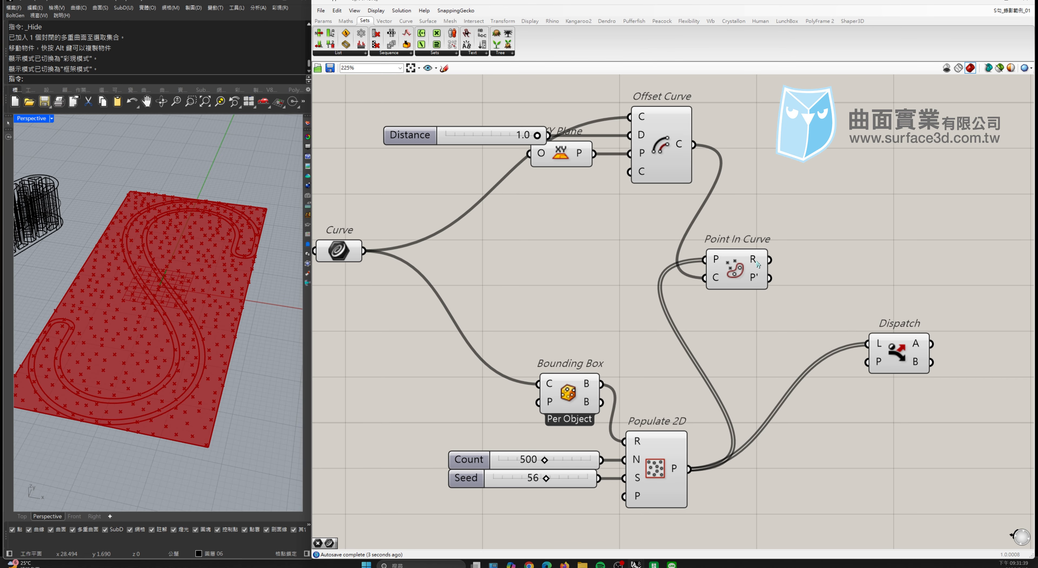
pyautogui.moveTo(769, 259); pyautogui.dragTo(892, 353)
# Step: Add two Point parameters and connect them to the A and B outputs of Dispatch
pyautogui.click(323, 20)
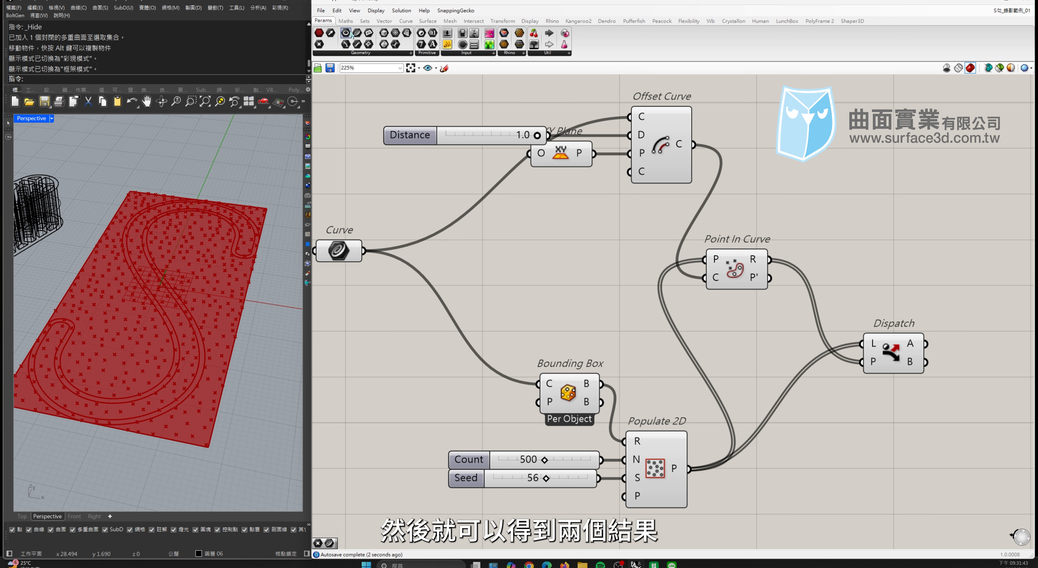
pyautogui.moveTo(352, 35); pyautogui.dragTo(973, 314)
pyautogui.moveTo(925, 343); pyautogui.dragTo(951, 315)
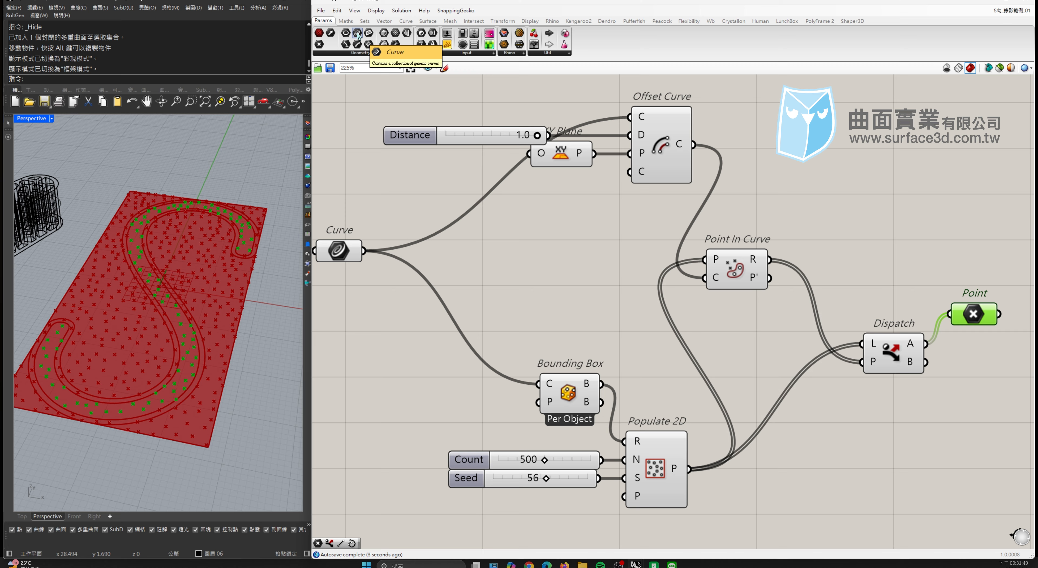
pyautogui.moveTo(319, 44); pyautogui.dragTo(994, 375)
pyautogui.moveTo(926, 362); pyautogui.dragTo(965, 383)
# Step: Hide the previews of the components from Offset Curve and Bounding Box through Dispatch, and highlight the points of output A
pyautogui.moveTo(876, 208); pyautogui.dragTo(742, 421)
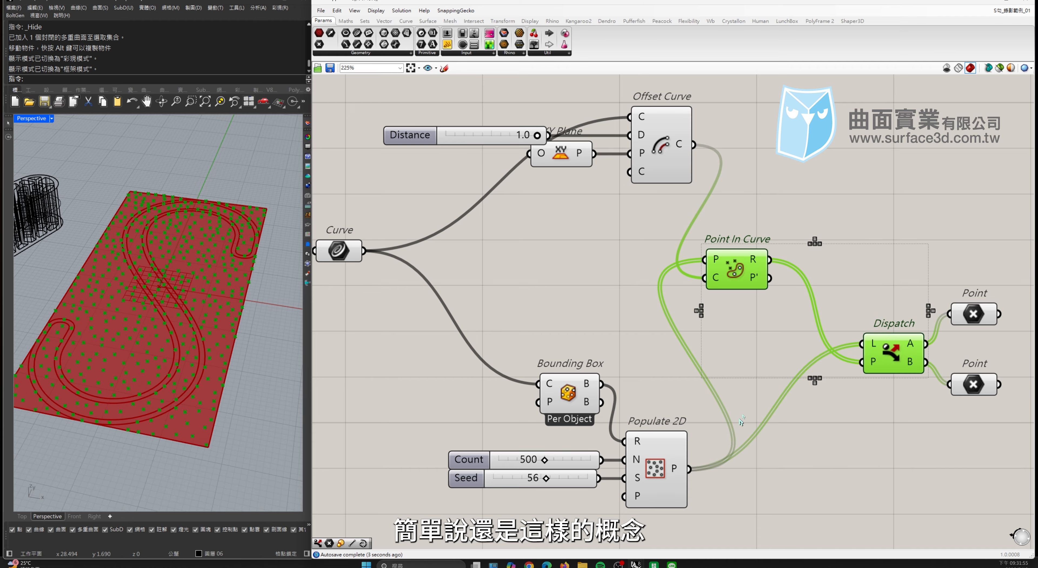
pyautogui.scroll(-3, 816, 301)
pyautogui.moveTo(895, 154); pyautogui.dragTo(542, 493)
pyautogui.middleClick(690, 363)
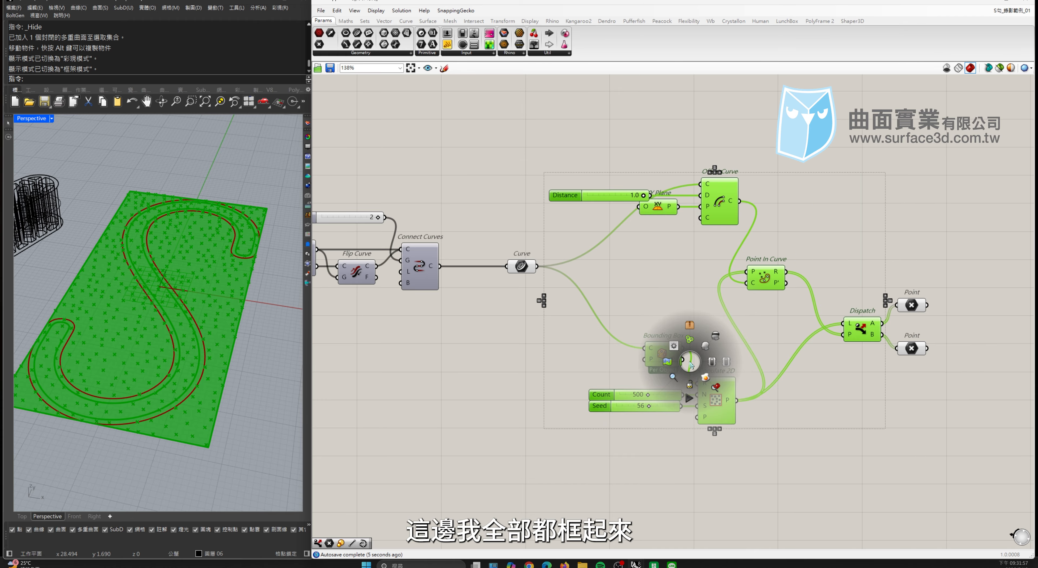
pyautogui.click(717, 336)
pyautogui.moveTo(971, 258); pyautogui.dragTo(886, 323)
pyautogui.moveTo(181, 306); pyautogui.dragTo(169, 320, button='right')
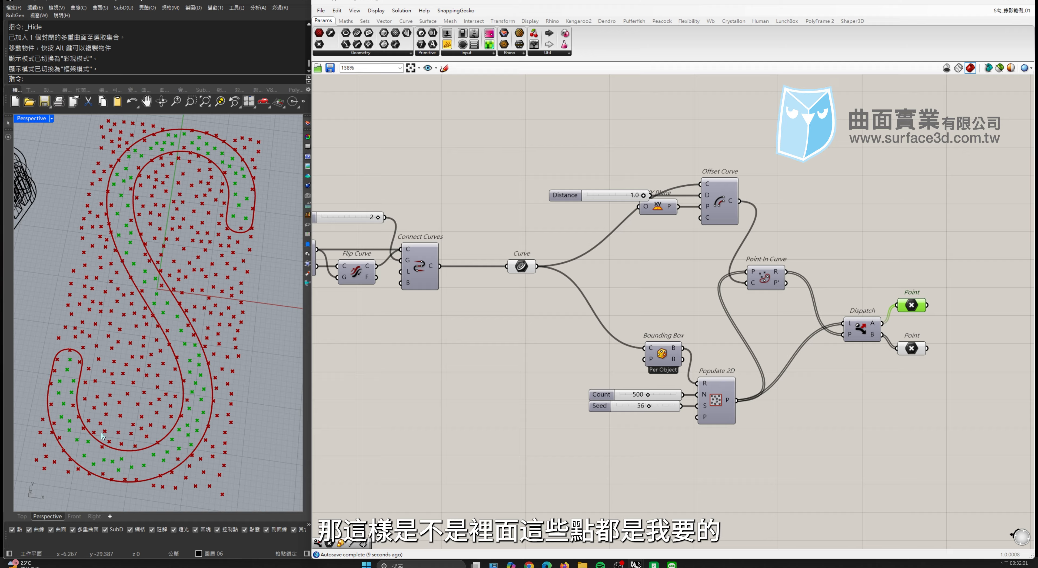
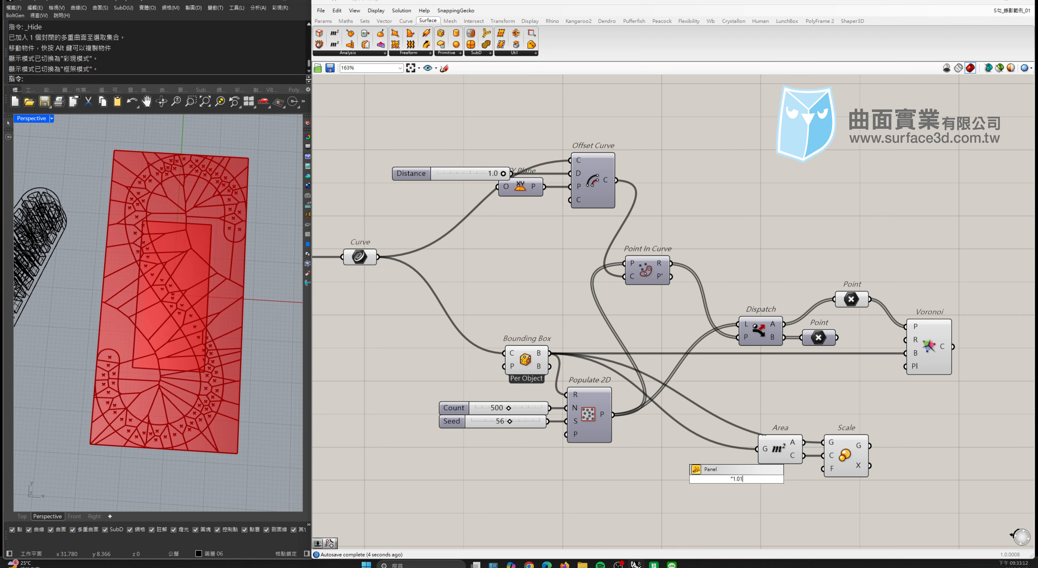
# Step: Set the Scale factor with a 1.01 panel and connect the scaled box to the boundary input of Voronoi
pyautogui.press('Return')
pyautogui.moveTo(753, 479); pyautogui.dragTo(822, 468)
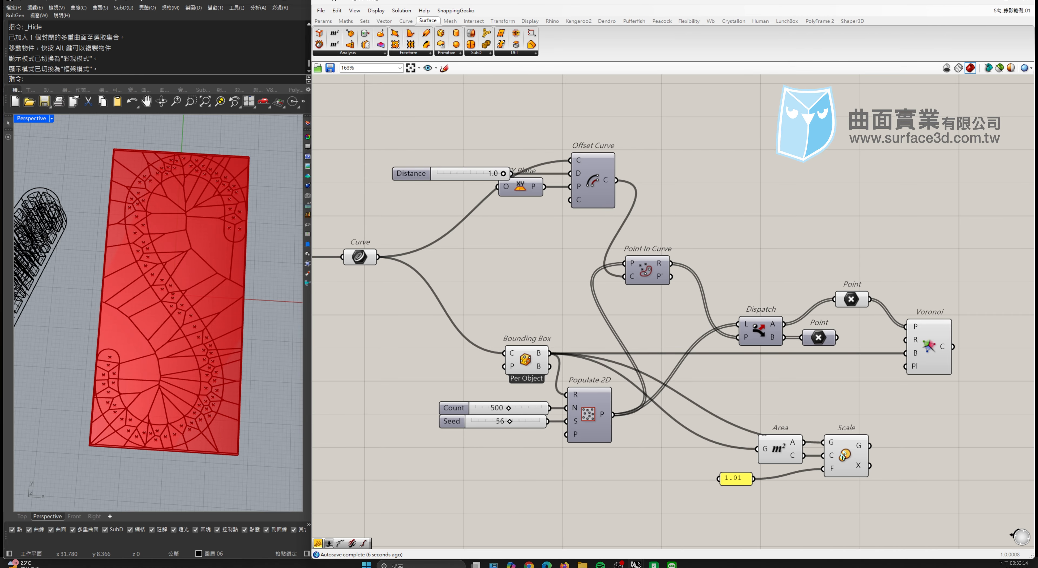
pyautogui.click(838, 444)
pyautogui.moveTo(869, 446); pyautogui.dragTo(905, 353)
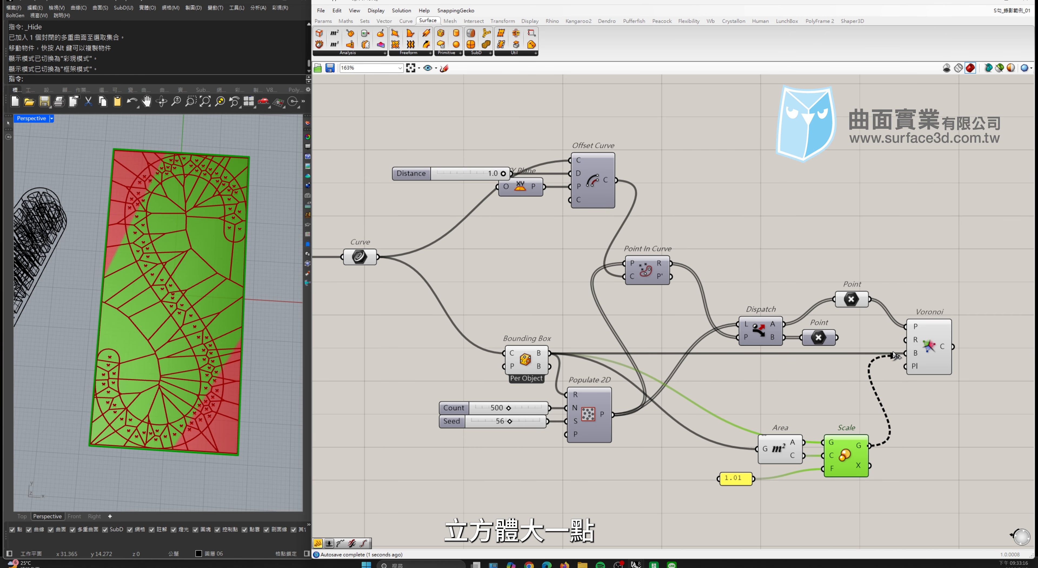
# Step: Examine where the Voronoi cells meet the enlarged boundary near the outer edges and ends of the S outline
pyautogui.click(929, 347)
pyautogui.scroll(10, 209, 226)
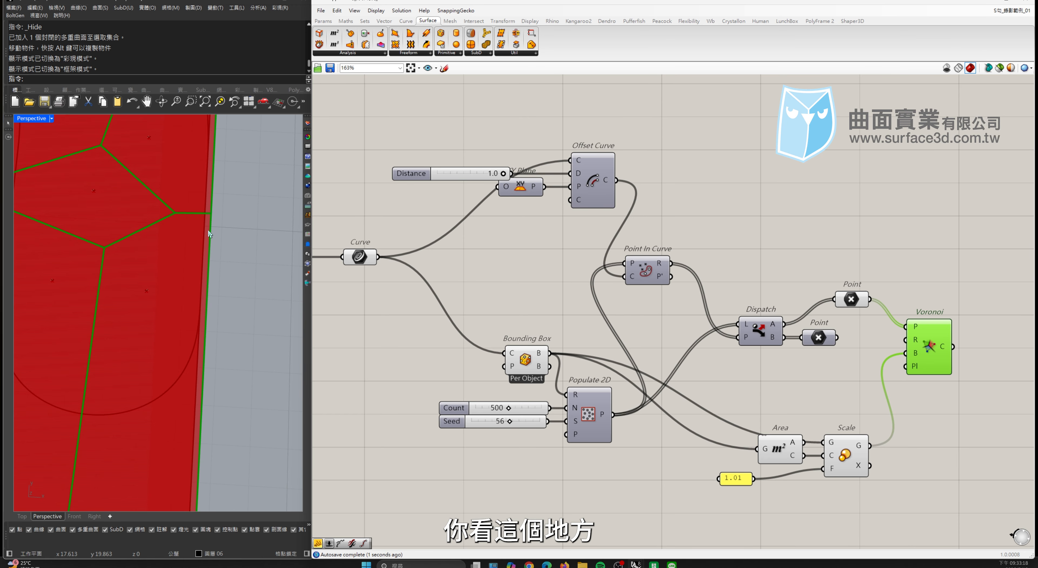
pyautogui.scroll(-8, 196, 199)
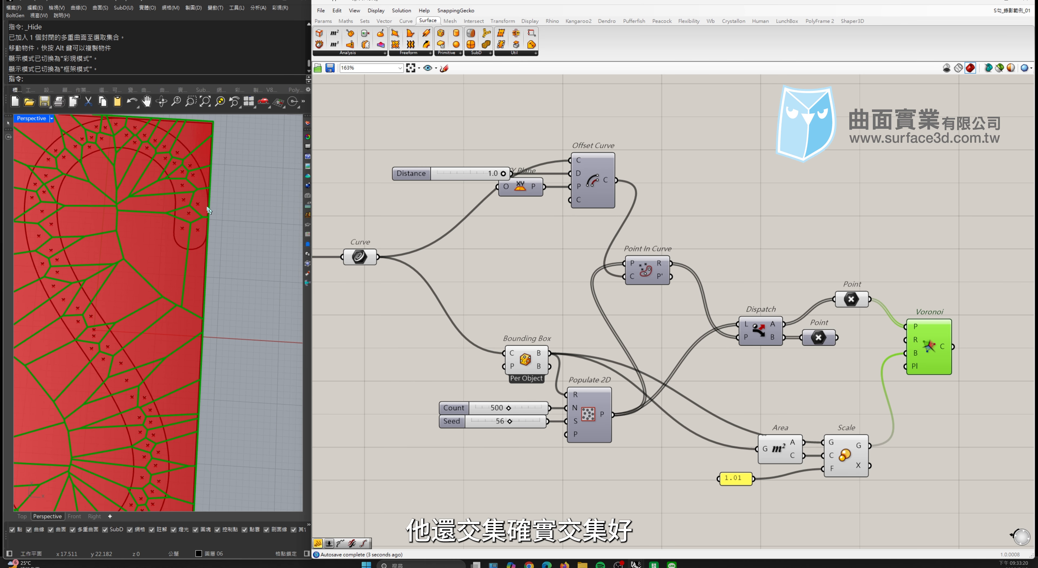
pyautogui.scroll(4, 188, 189)
pyautogui.scroll(2, 187, 192)
pyautogui.scroll(-8, 213, 242)
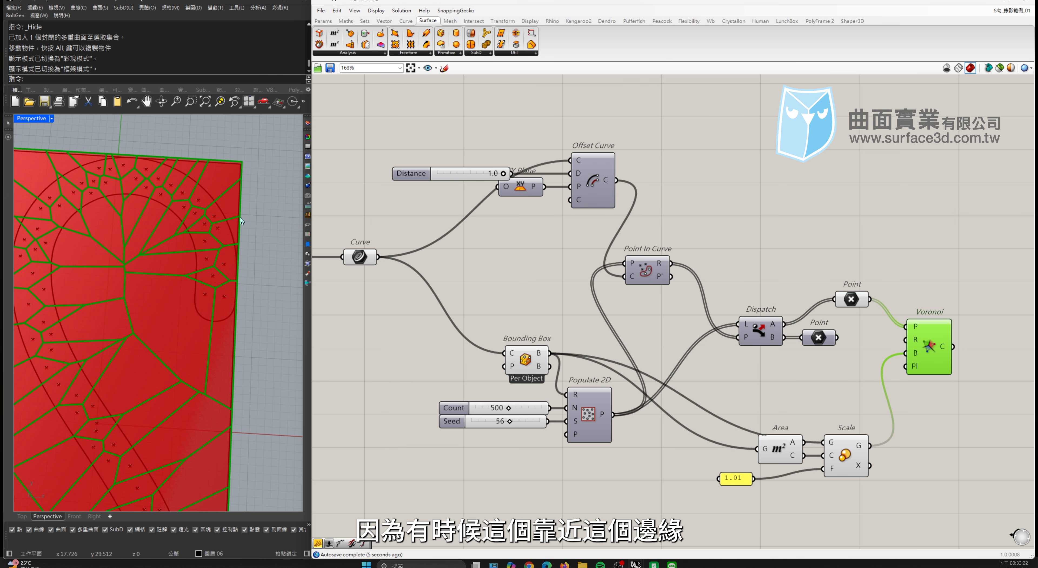
pyautogui.scroll(8, 58, 424)
pyautogui.scroll(3, 58, 425)
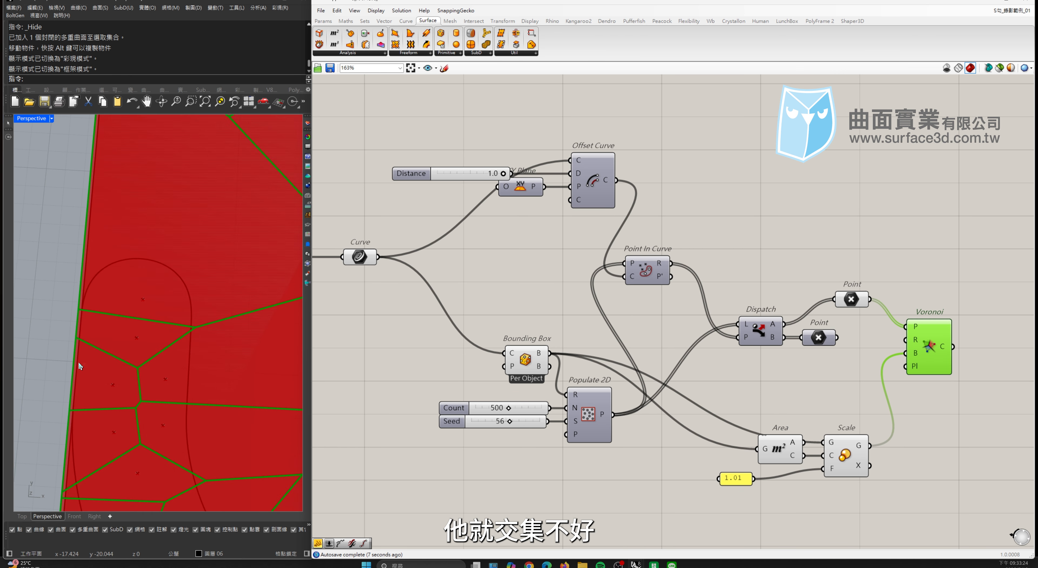
pyautogui.scroll(-8, 78, 361)
pyautogui.scroll(2, 141, 343)
pyautogui.scroll(3, 141, 343)
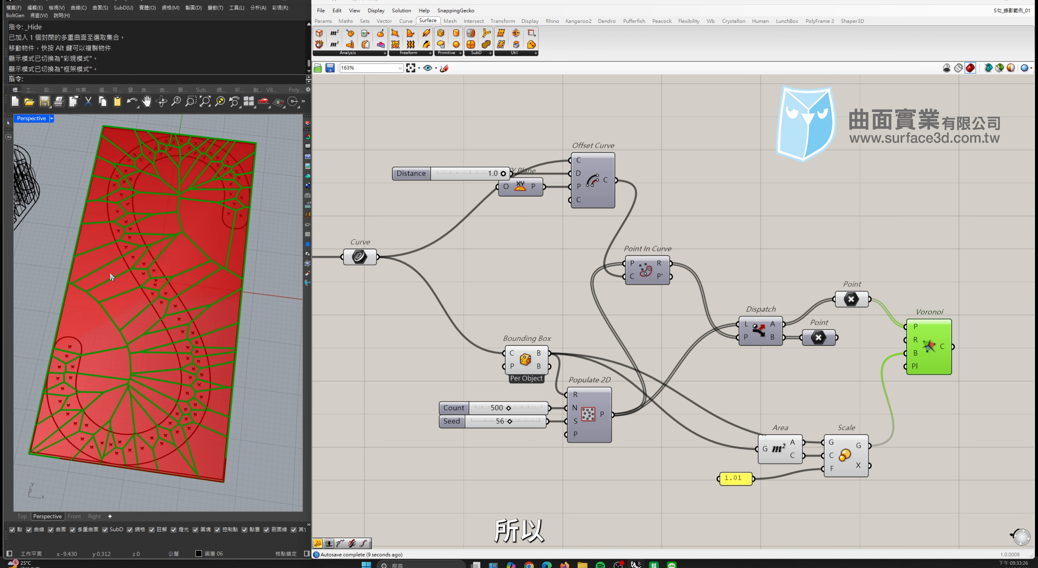
# Step: Tuck the 1.01 panel under Area and hide the previews of Area, Scale and Bounding Box
pyautogui.moveTo(866, 402); pyautogui.dragTo(727, 490)
pyautogui.click(768, 489)
pyautogui.middleClick(834, 440)
pyautogui.click(859, 413)
pyautogui.moveTo(561, 328); pyautogui.dragTo(463, 435)
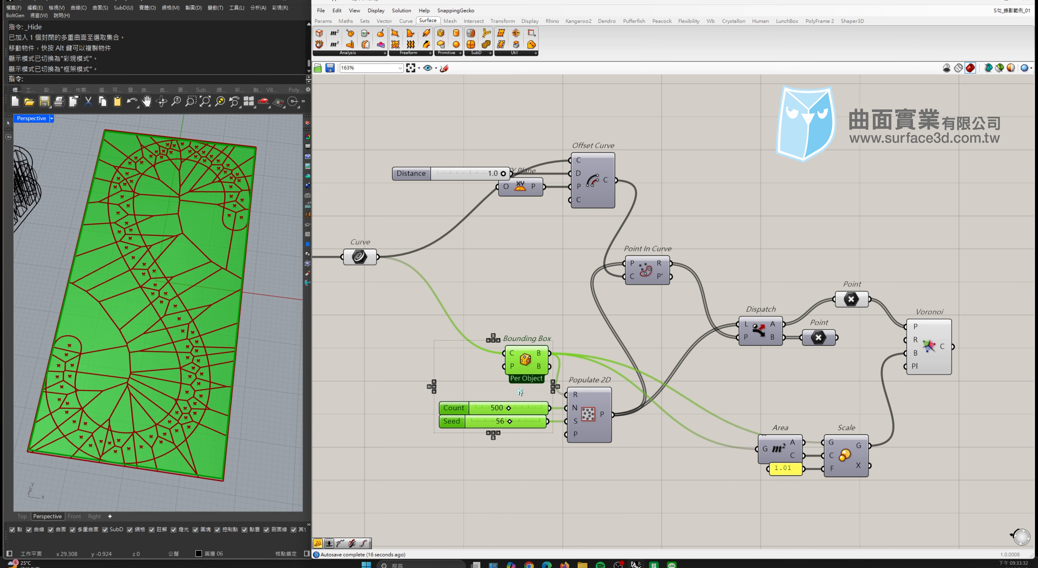
pyautogui.middleClick(534, 375)
pyautogui.click(559, 350)
# Step: Hide the previews of both Point parameters and line up the inside Point parameter with Dispatch and Voronoi
pyautogui.moveTo(951, 287); pyautogui.dragTo(908, 389)
pyautogui.moveTo(871, 262); pyautogui.dragTo(850, 314)
pyautogui.middleClick(884, 288)
pyautogui.click(909, 262)
pyautogui.moveTo(992, 274); pyautogui.dragTo(935, 385)
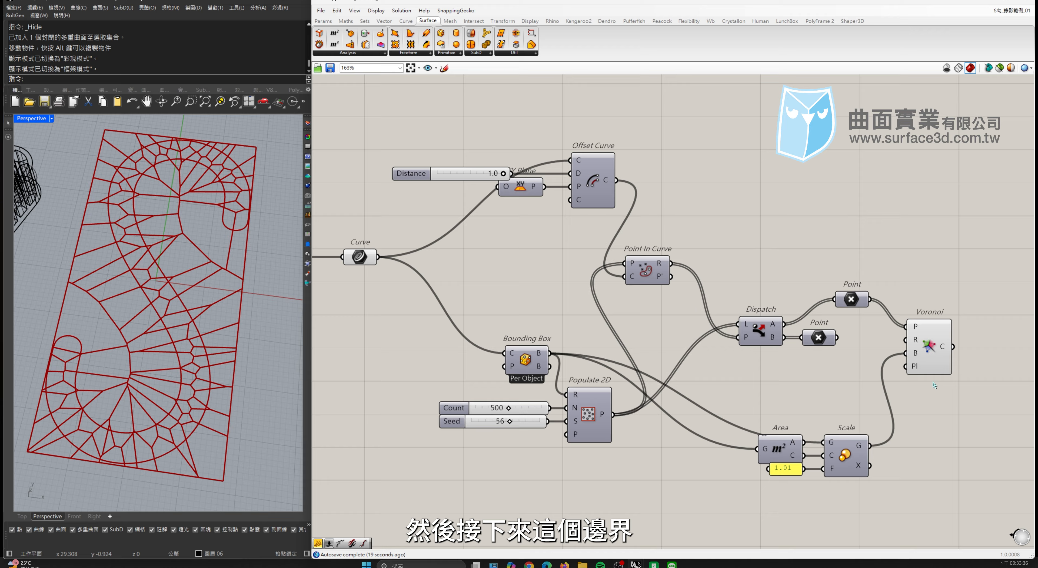
pyautogui.click(941, 318)
pyautogui.moveTo(851, 298); pyautogui.dragTo(852, 325)
pyautogui.moveTo(944, 340); pyautogui.dragTo(946, 338)
pyautogui.click(971, 387)
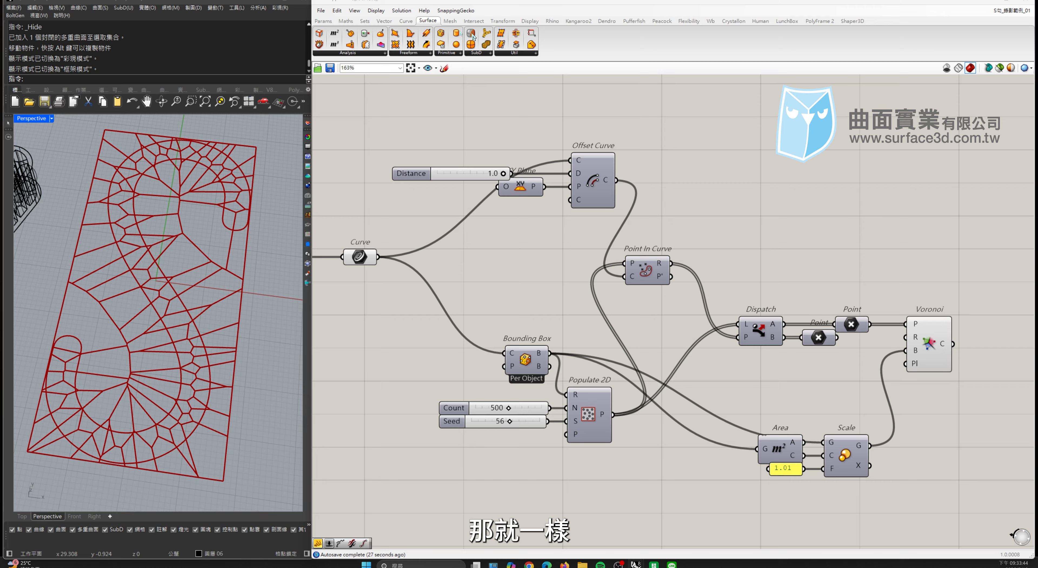
# Step: Add an Offset Curve component for the Voronoi cells and connect an XY Plane to its plane input
pyautogui.click(405, 21)
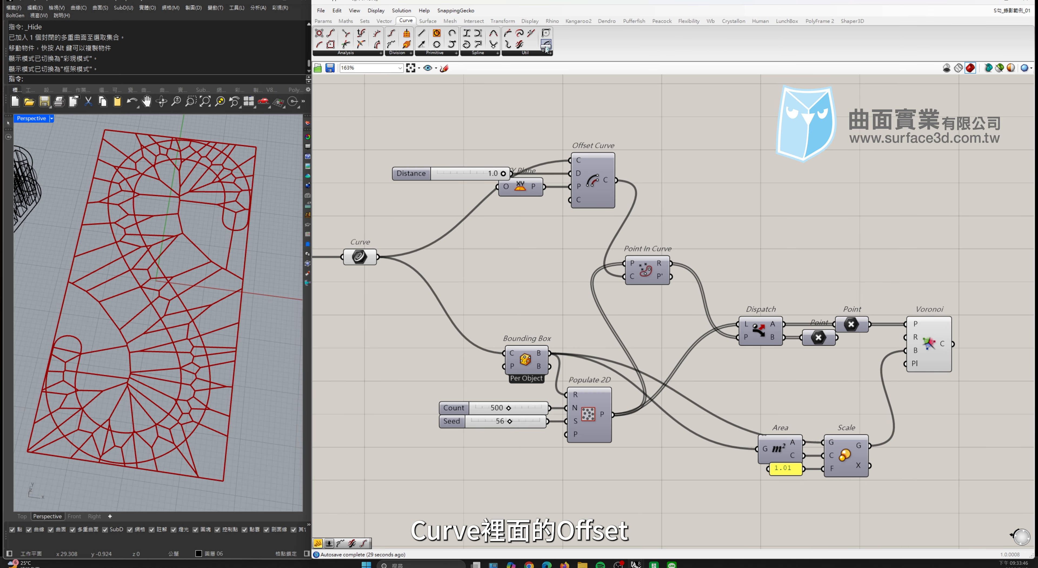
pyautogui.moveTo(546, 49); pyautogui.dragTo(996, 397)
pyautogui.moveTo(953, 343); pyautogui.dragTo(975, 379)
pyautogui.moveTo(960, 343); pyautogui.dragTo(891, 333, button='right')
pyautogui.click(592, 199)
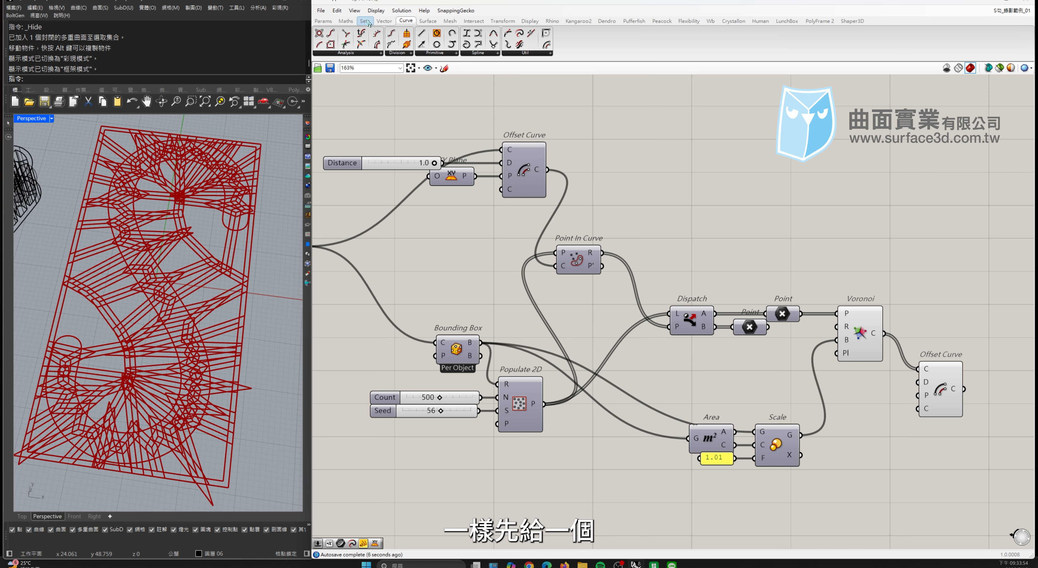
pyautogui.click(389, 21)
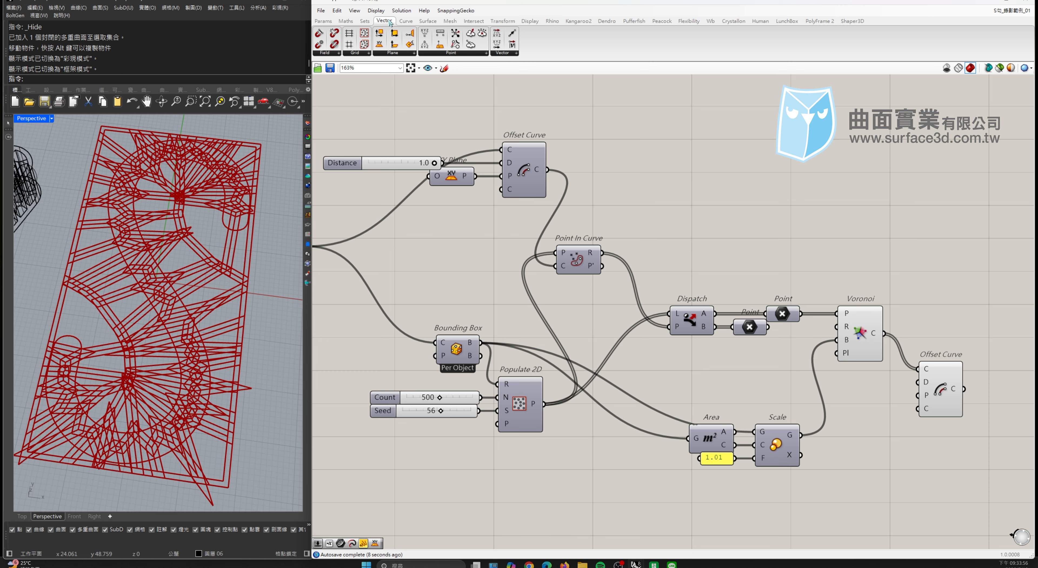
pyautogui.moveTo(898, 402)
pyautogui.mouseDown()
pyautogui.moveTo(891, 390)
pyautogui.moveTo(965, 397)
pyautogui.moveTo(901, 395)
pyautogui.mouseUp()
pyautogui.click(947, 354)
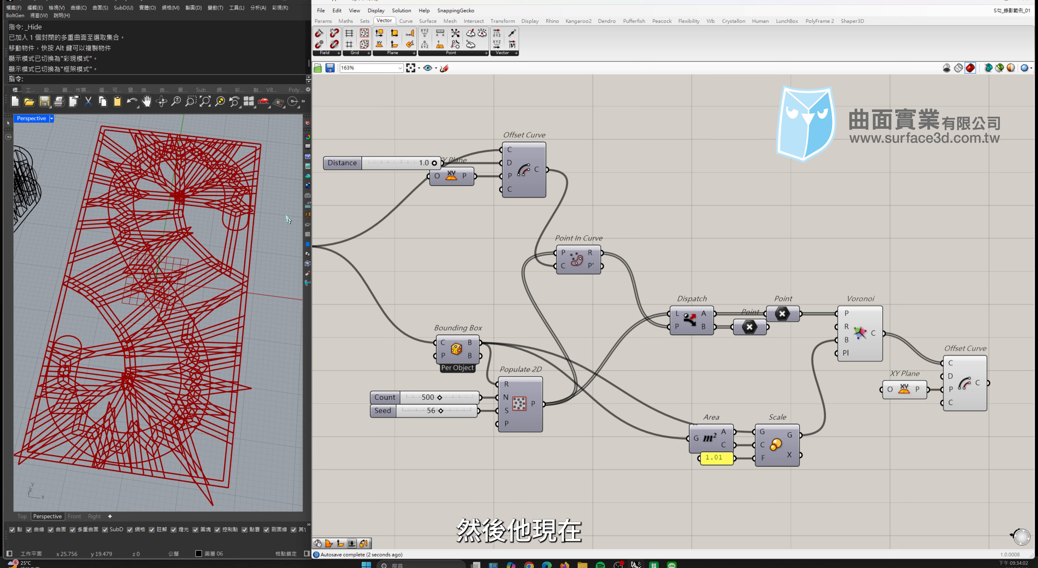
# Step: Add a Negative component below the new XY Plane and connect it to the distance input of the Voronoi cells' Offset Curve
pyautogui.moveTo(288, 219); pyautogui.dragTo(230, 209, button='right')
pyautogui.click(345, 21)
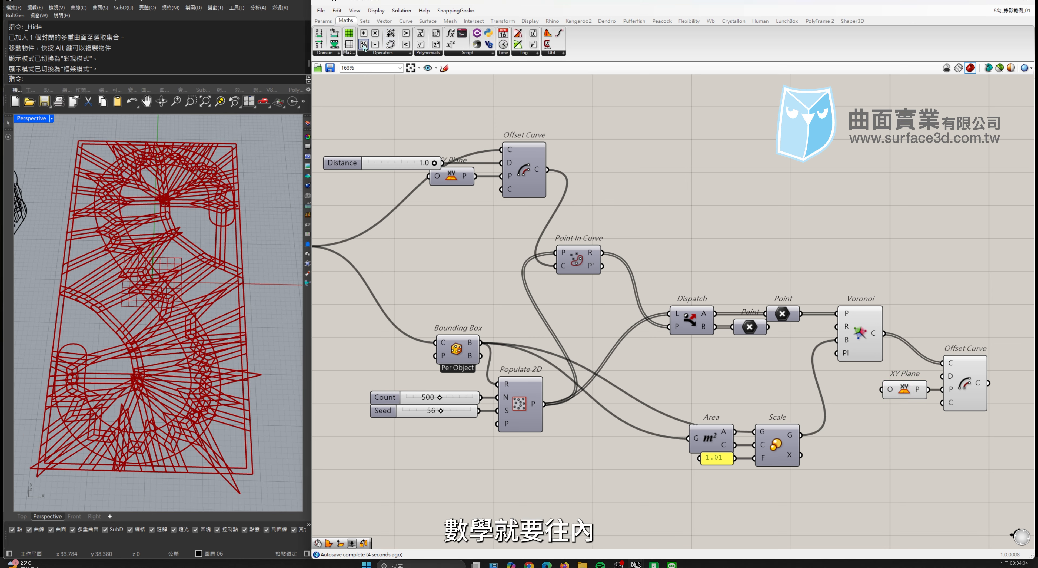
pyautogui.click(368, 53)
pyautogui.click(387, 100)
pyautogui.click(895, 430)
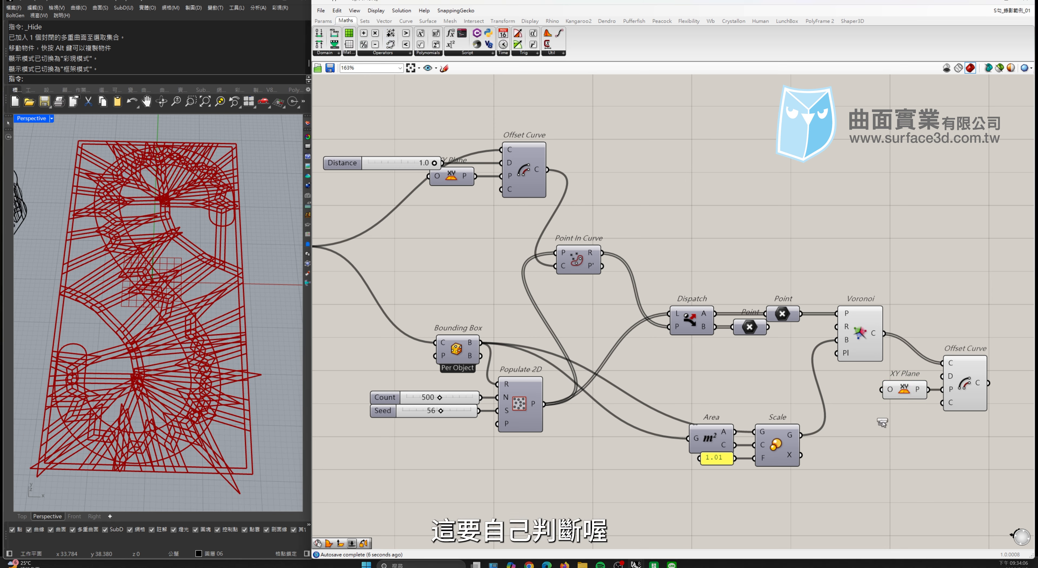
pyautogui.moveTo(916, 432); pyautogui.dragTo(914, 389)
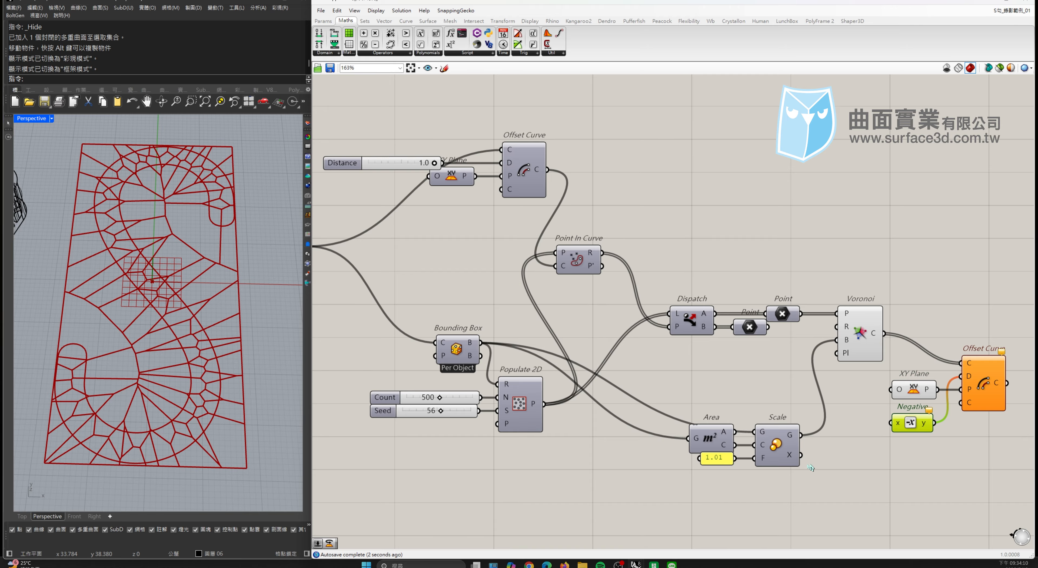
# Step: Move Area, Scale and the 1.01 panel together closer to Populate 2D
pyautogui.moveTo(821, 410); pyautogui.dragTo(662, 499)
pyautogui.moveTo(709, 437); pyautogui.dragTo(676, 394)
pyautogui.click(721, 477)
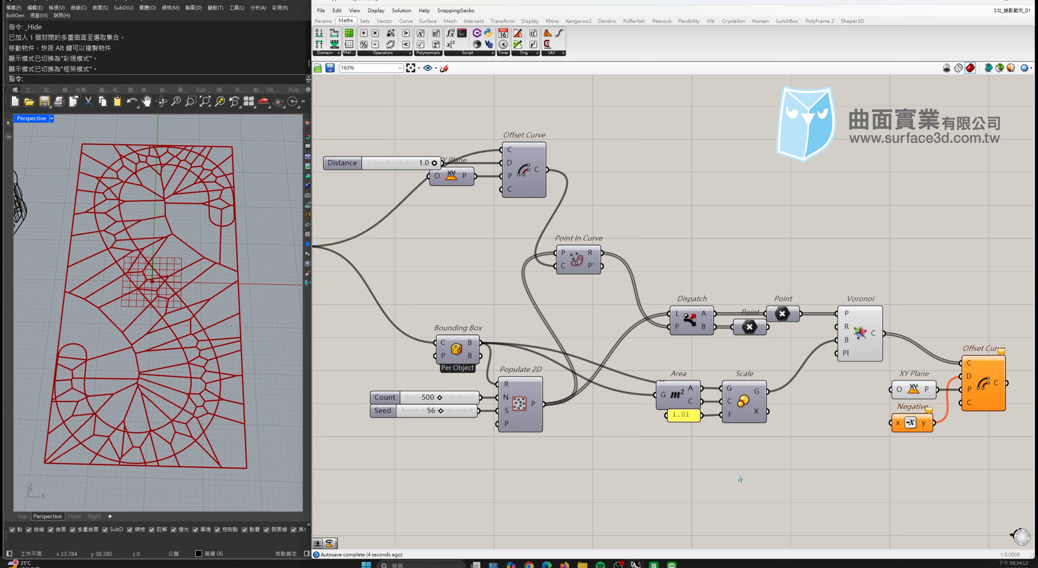
# Step: Add a number slider set to 0.8 and connect it to the Negative component's input
pyautogui.doubleClick(738, 473)
pyautogui.write('0.8')
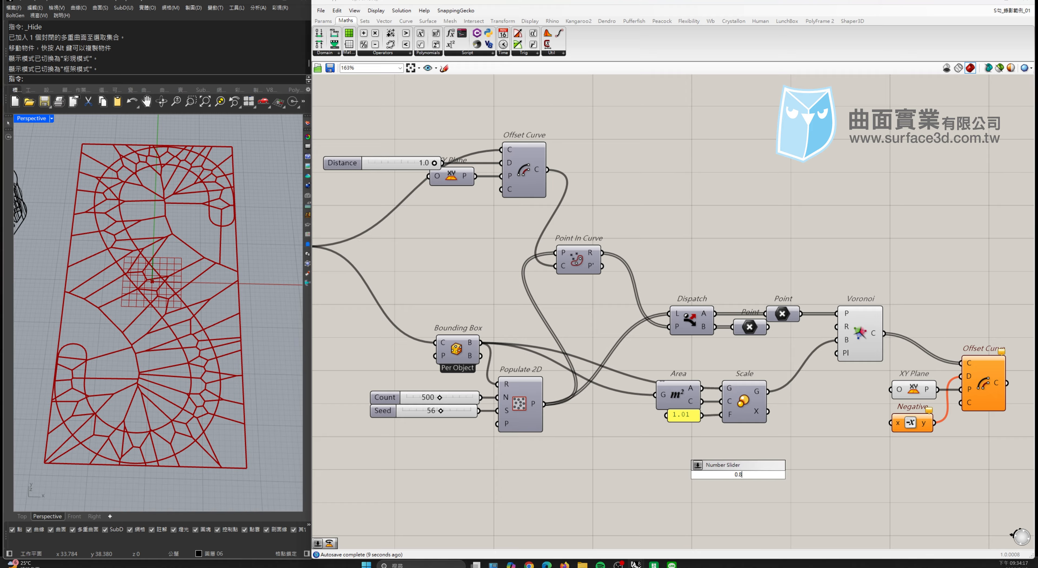
pyautogui.press('Return')
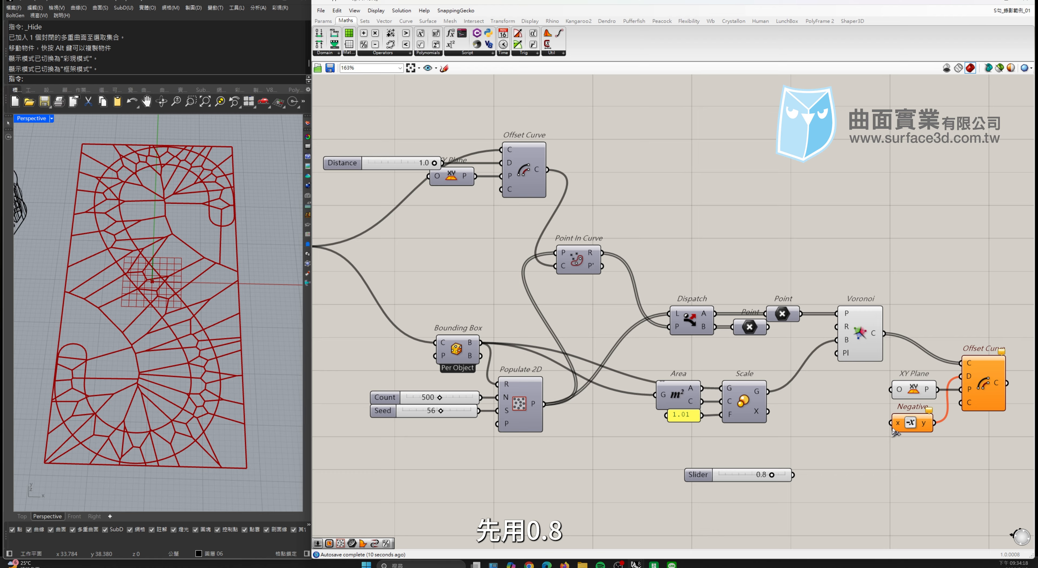
pyautogui.moveTo(891, 423); pyautogui.dragTo(824, 469)
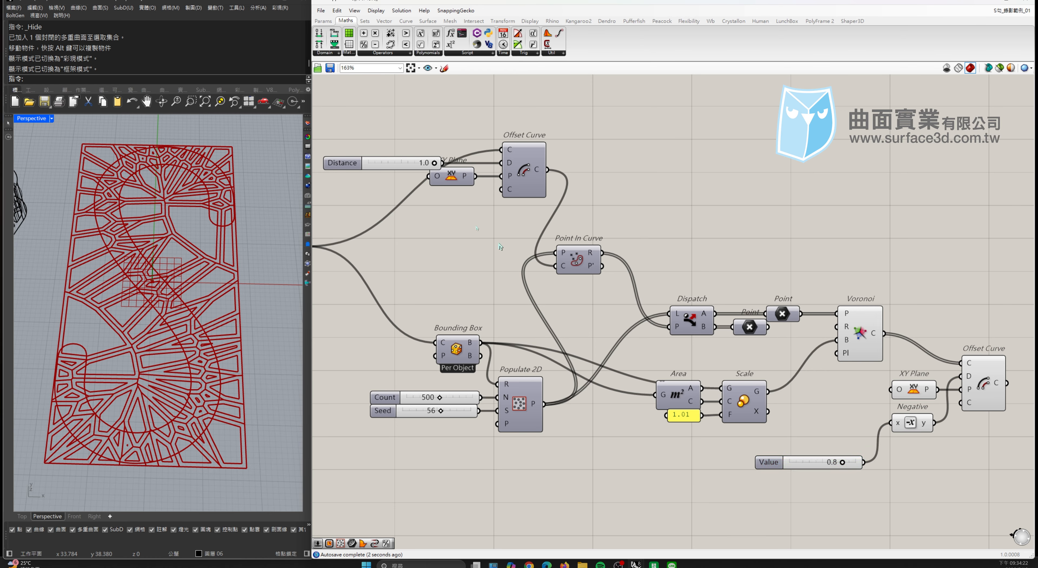
# Step: Set the Distance slider of the S-hook outline's Offset Curve to 0.8
pyautogui.doubleClick(384, 167)
pyautogui.write('0.')
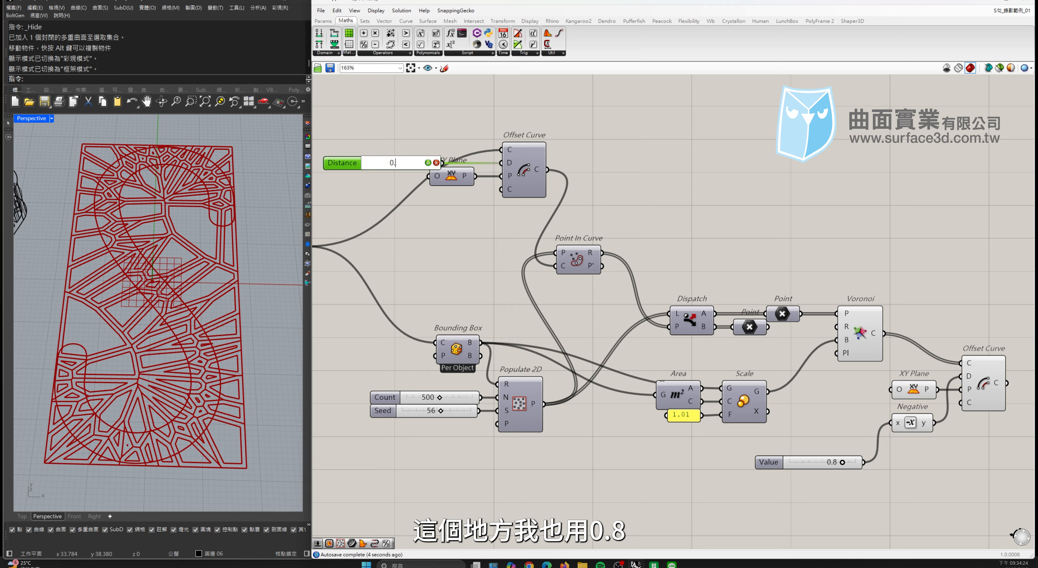
pyautogui.write('8')
pyautogui.press('Return')
pyautogui.scroll(2, 130, 243)
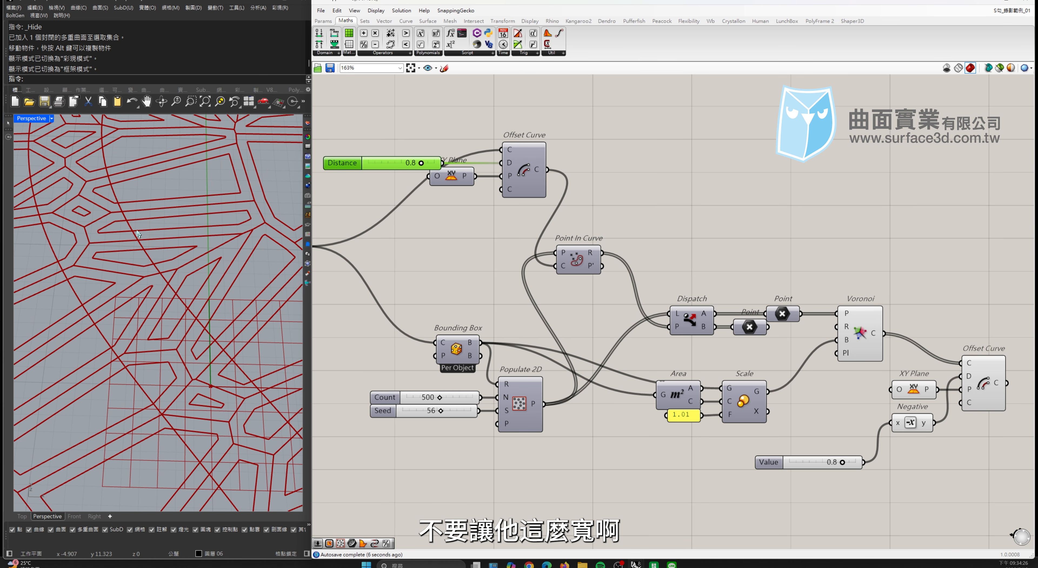
pyautogui.scroll(2, 147, 240)
# Step: Hide the preview of Voronoi and its surrounding components so only the offset cells and outline show
pyautogui.scroll(-2, 575, 139)
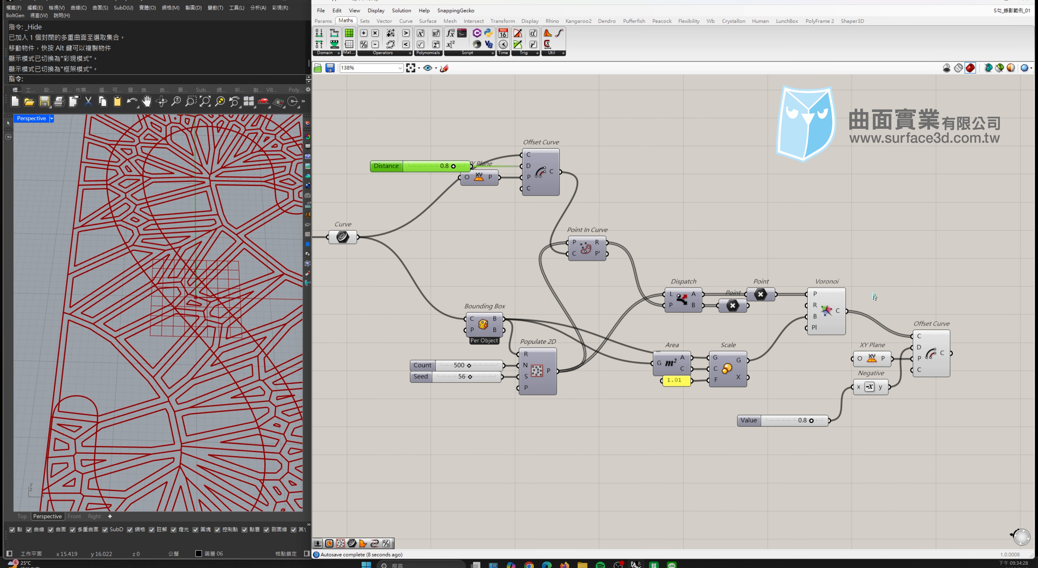
pyautogui.moveTo(863, 247); pyautogui.dragTo(578, 474)
pyautogui.middleClick(700, 409)
pyautogui.click(727, 384)
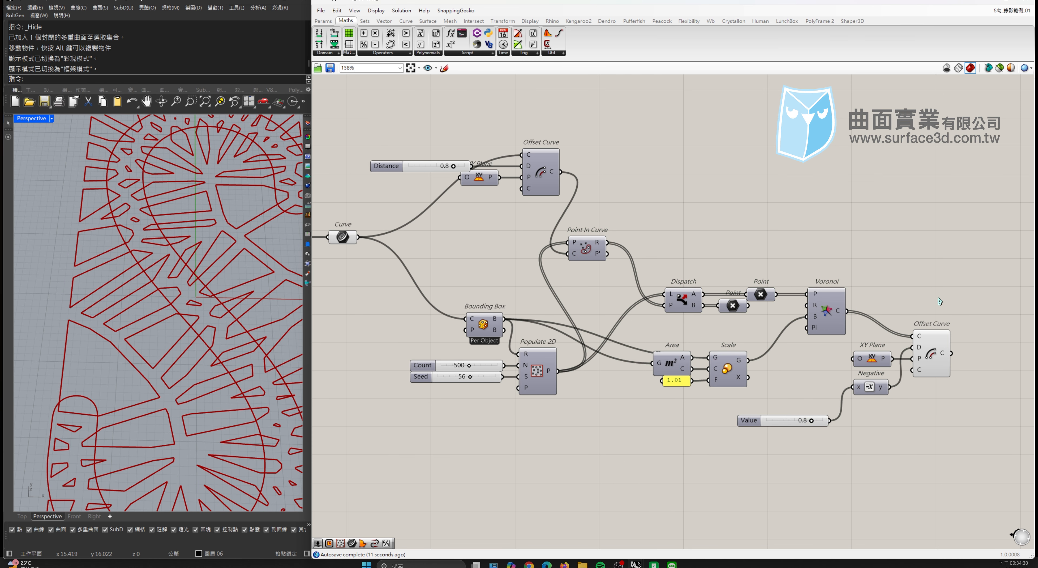
# Step: Select the Voronoi cells' Offset Curve and examine its result in the Top view
pyautogui.click(927, 363)
pyautogui.scroll(-3, 177, 313)
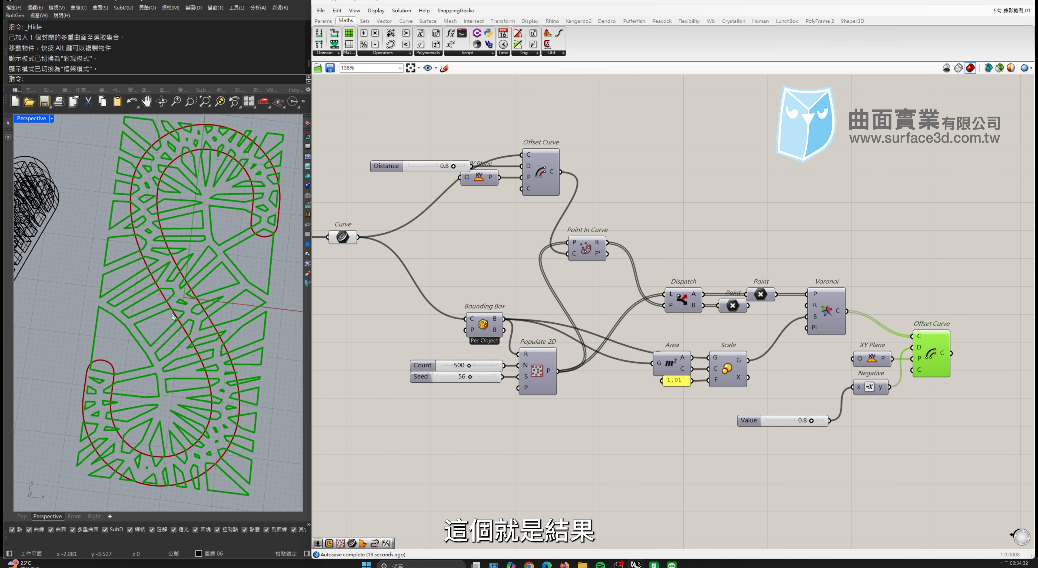
pyautogui.scroll(-1, 256, 252)
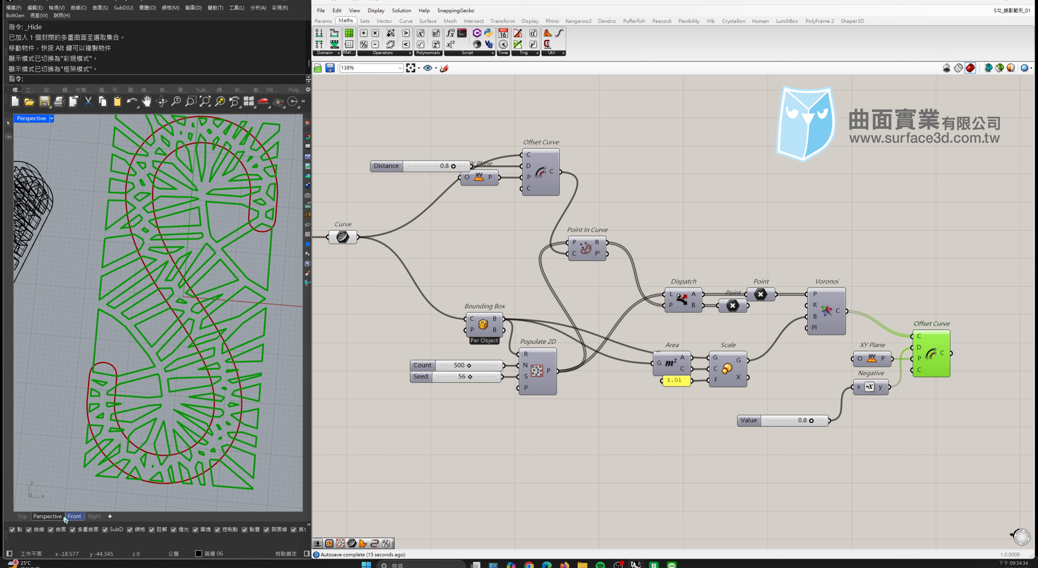
pyautogui.click(22, 516)
pyautogui.scroll(4, 113, 222)
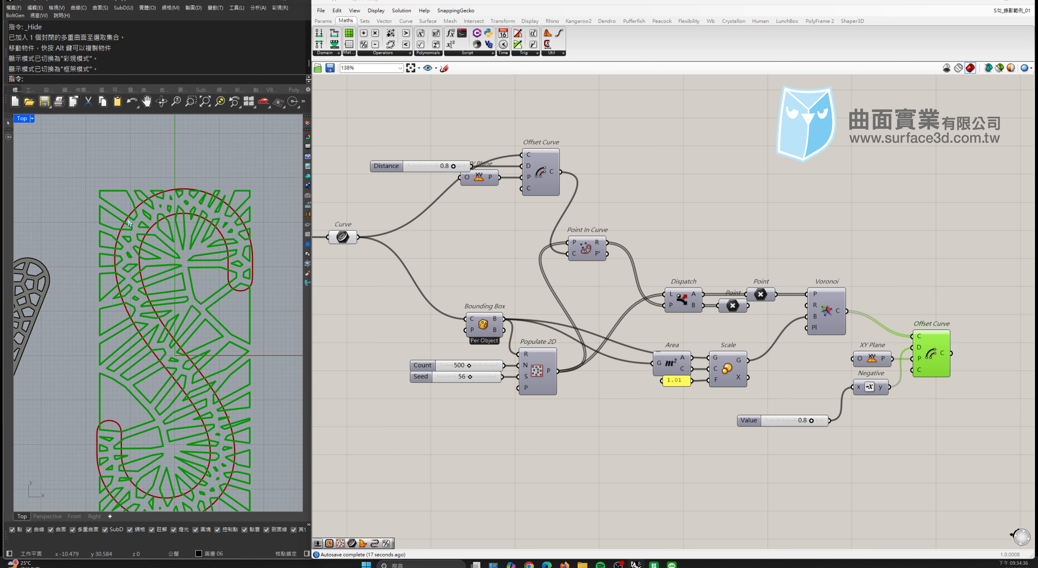
pyautogui.moveTo(161, 227); pyautogui.dragTo(157, 213, button='right')
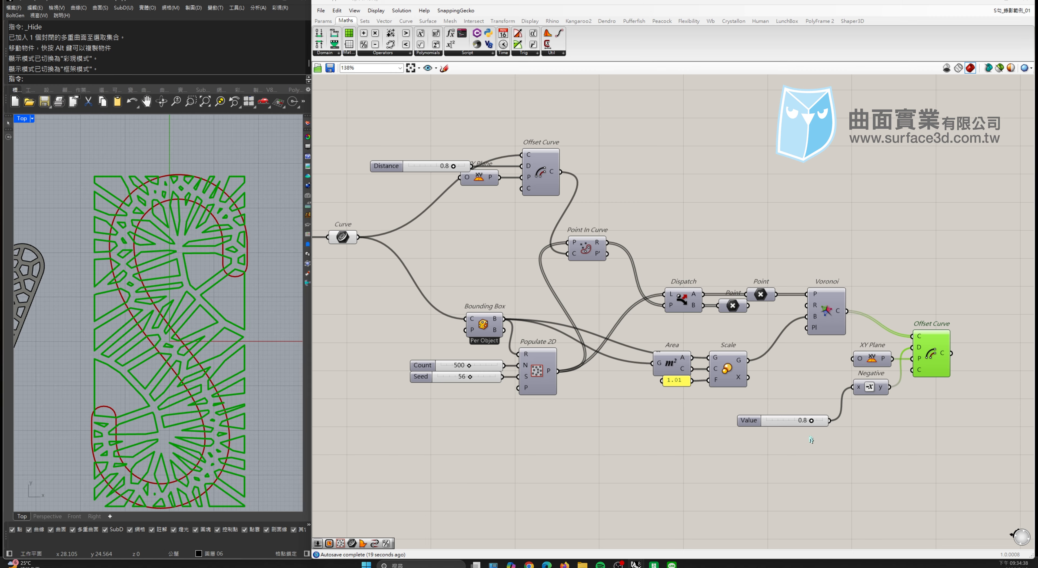
# Step: Set the Value slider that feeds the Negative component to 0.4
pyautogui.scroll(3, 811, 440)
pyautogui.moveTo(795, 421); pyautogui.dragTo(757, 421)
pyautogui.moveTo(198, 314); pyautogui.dragTo(193, 242, button='right')
pyautogui.scroll(5, 223, 246)
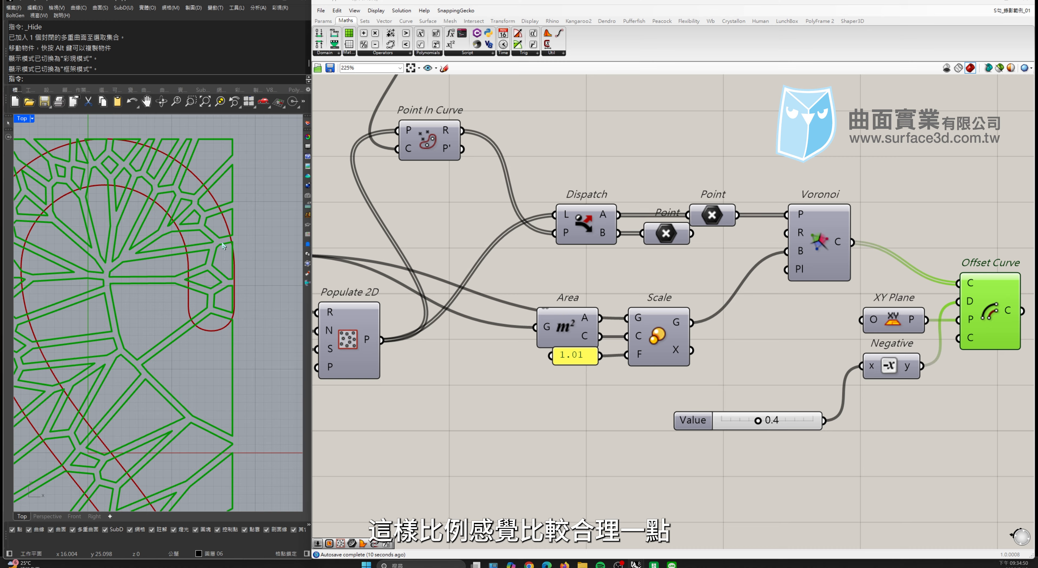
pyautogui.scroll(-4, 232, 261)
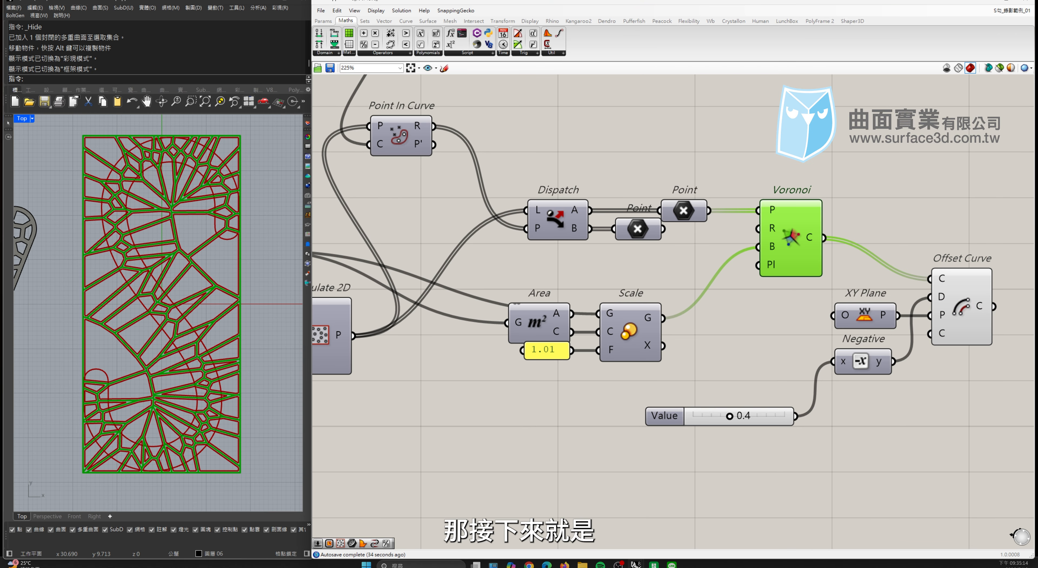
# Step: Turn off the previews of Voronoi, Scale and neighbouring components again, then select the cells' Offset Curve
pyautogui.moveTo(895, 156); pyautogui.dragTo(653, 425)
pyautogui.middleClick(747, 372)
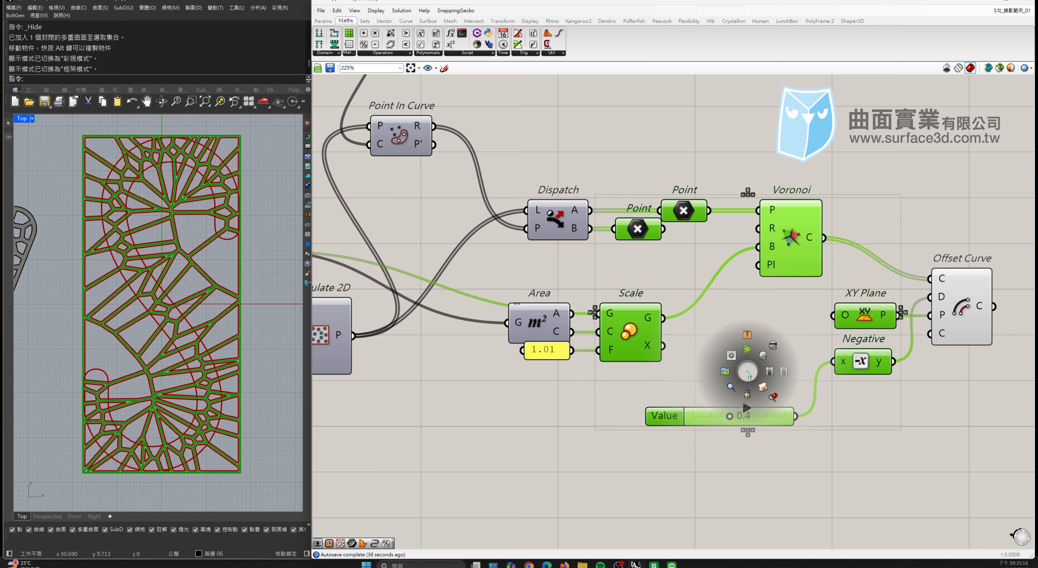
pyautogui.click(770, 349)
pyautogui.moveTo(988, 195); pyautogui.dragTo(943, 329)
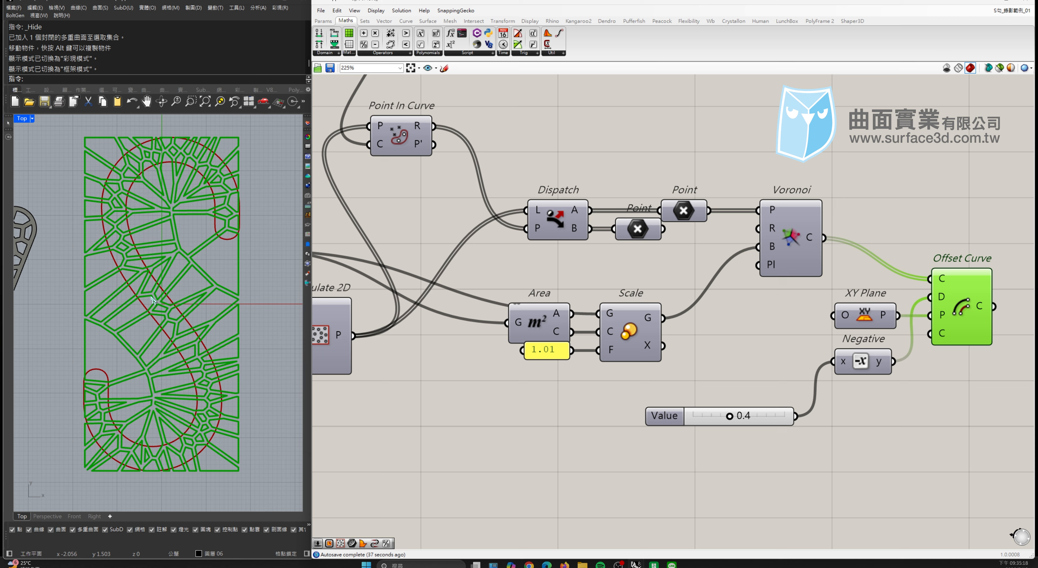
# Step: Turn on the preview of the outline's Offset Curve and compare it with the offset Voronoi cells
pyautogui.scroll(-2, 530, 159)
pyautogui.moveTo(527, 118); pyautogui.dragTo(579, 243, button='right')
pyautogui.keyDown('shift'); pyautogui.click(447, 177); pyautogui.keyUp('shift')
pyautogui.middleClick(446, 179)
pyautogui.click(461, 166)
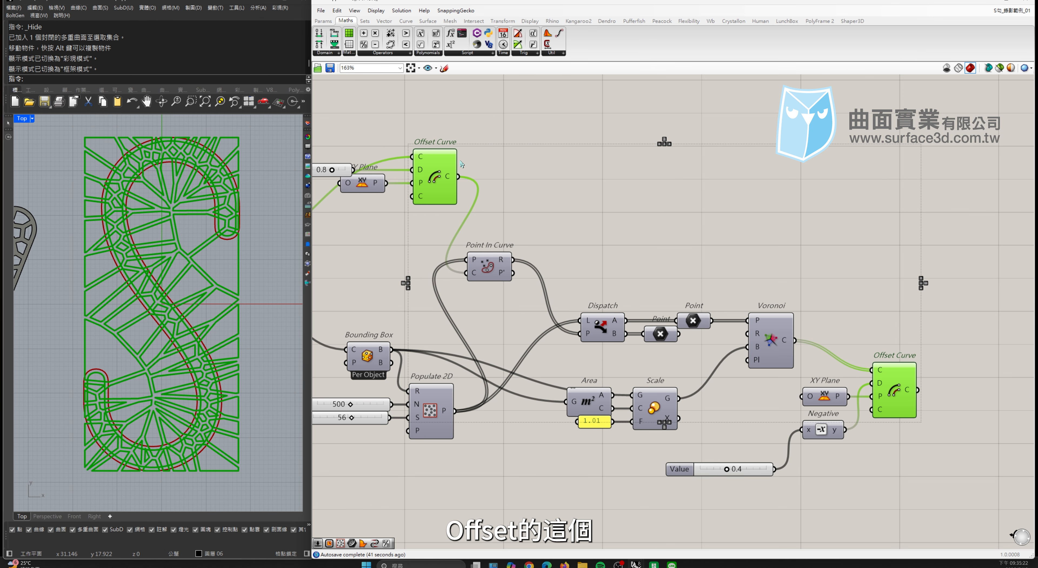
pyautogui.scroll(5, 240, 193)
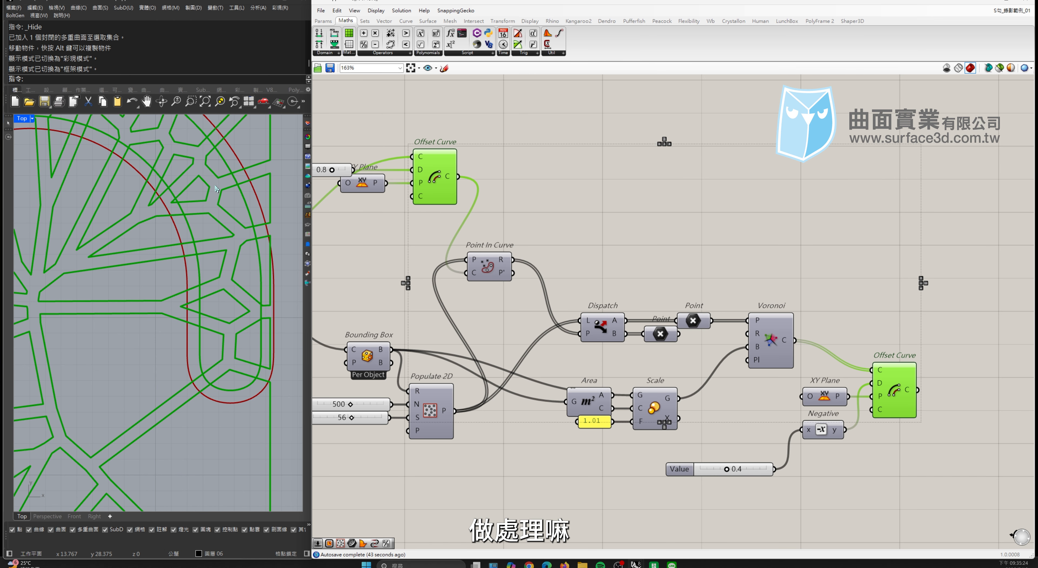
pyautogui.scroll(-1, 223, 189)
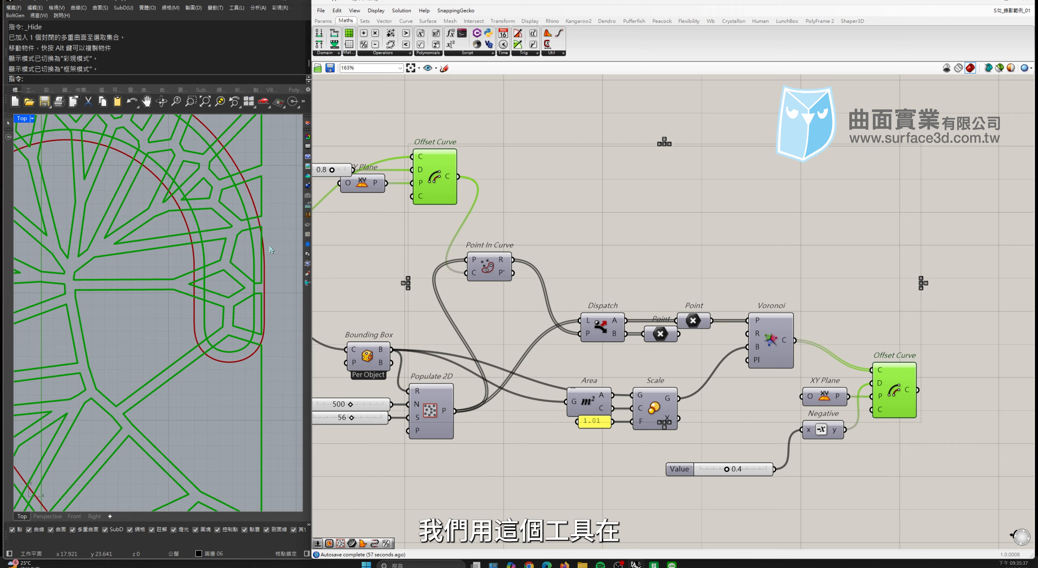
pyautogui.click(657, 198)
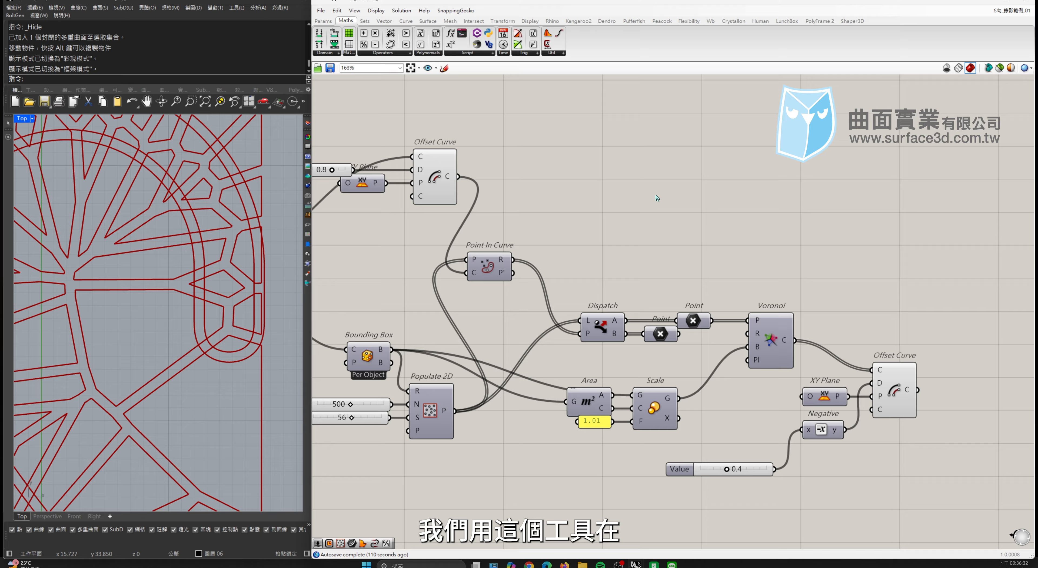
# Step: Add a Region Intersection component in the empty area above the Voronoi cells' Offset Curve
pyautogui.click(475, 21)
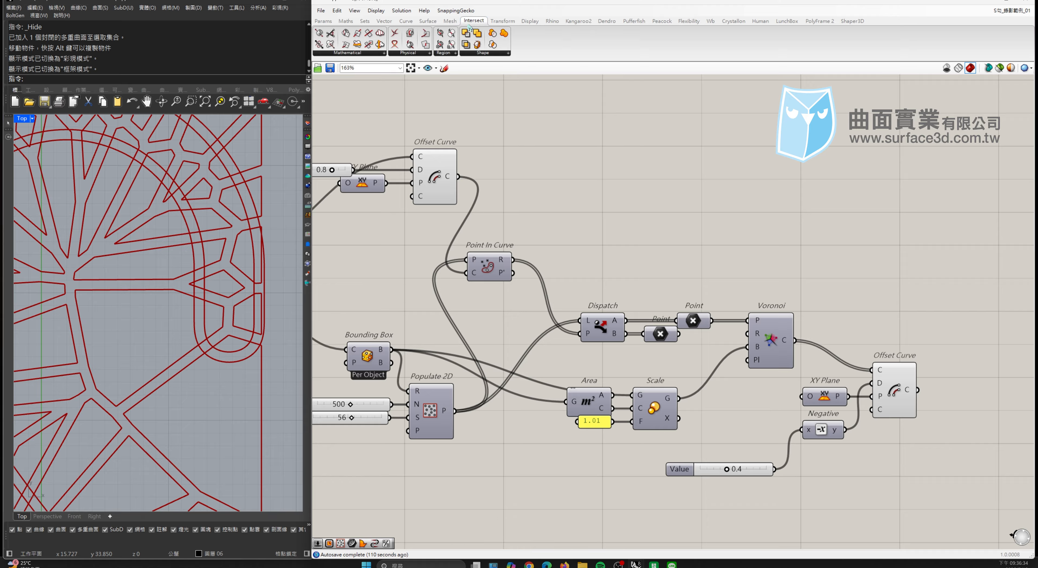
pyautogui.click(483, 53)
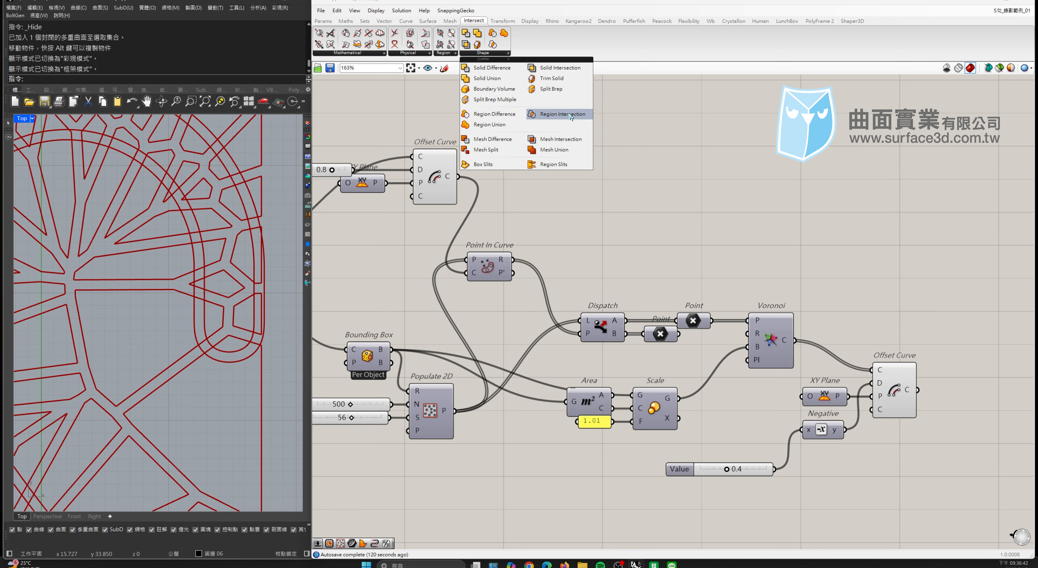
pyautogui.moveTo(563, 114); pyautogui.dragTo(812, 172)
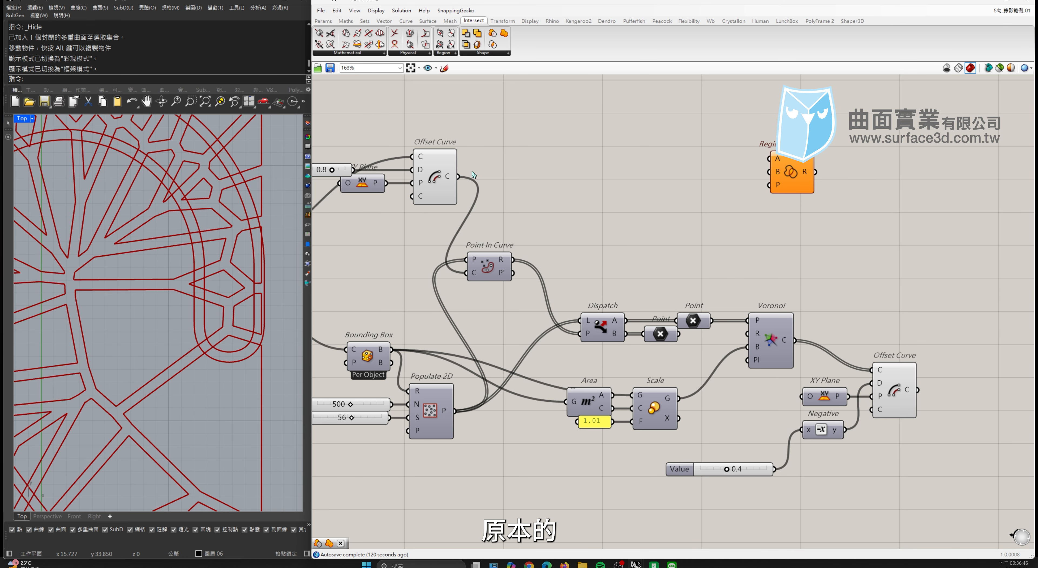
# Step: Connect the outline's Offset Curve to input A and the Voronoi cells' Offset Curve to input B of Region Intersection
pyautogui.moveTo(474, 178); pyautogui.dragTo(549, 172, button='right')
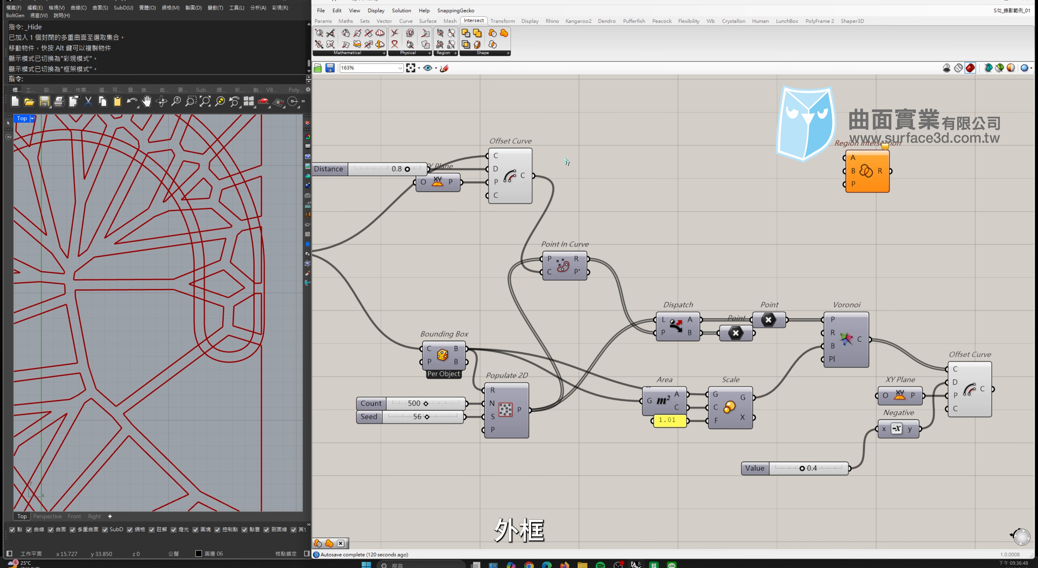
pyautogui.moveTo(535, 175); pyautogui.dragTo(985, 157)
pyautogui.click(986, 321)
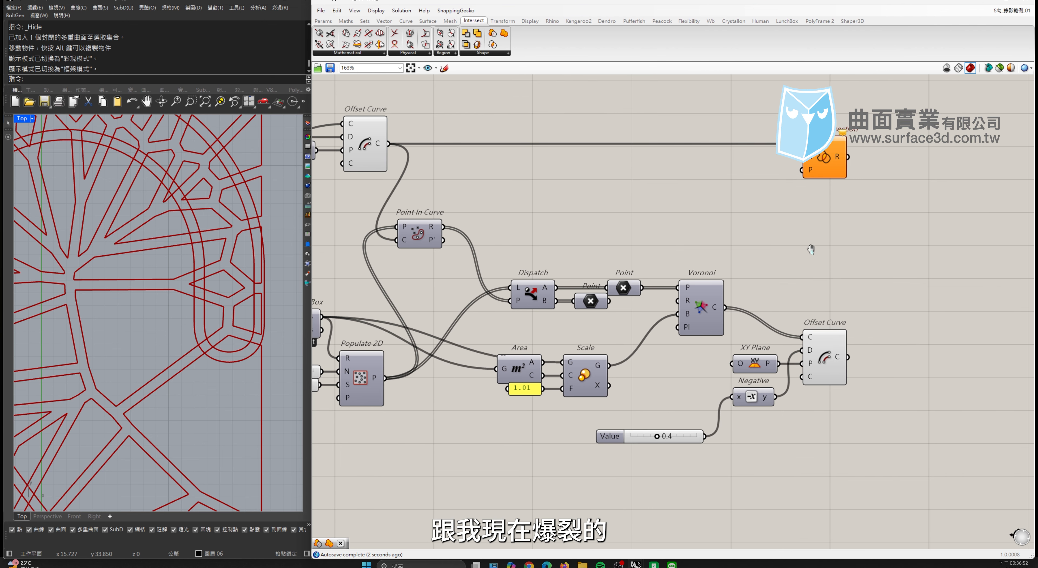
pyautogui.moveTo(986, 321); pyautogui.dragTo(877, 345, button='right')
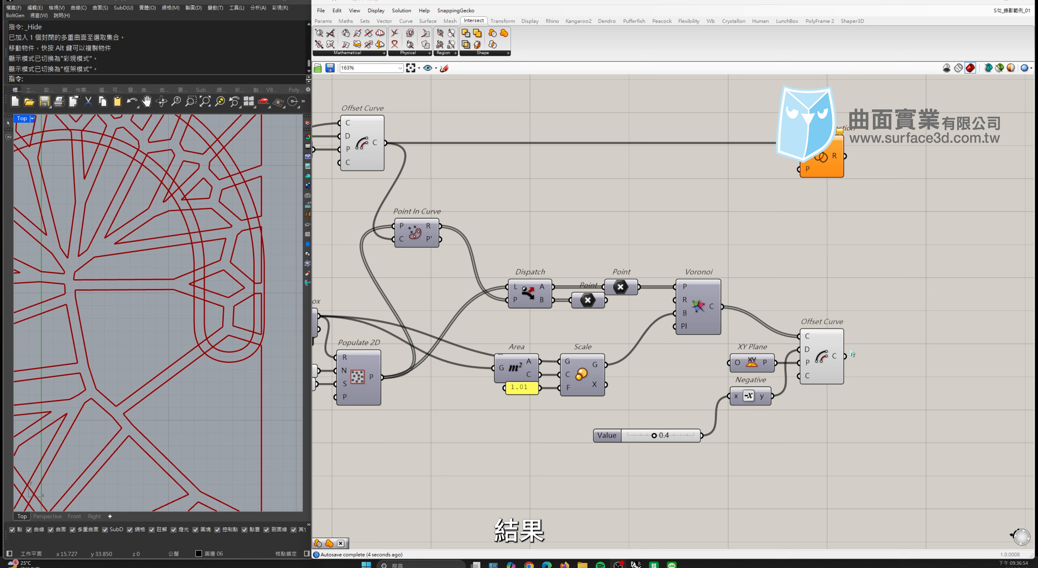
pyautogui.keyDown('shift'); pyautogui.moveTo(844, 356); pyautogui.dragTo(798, 147); pyautogui.keyUp('shift')
pyautogui.click(822, 167)
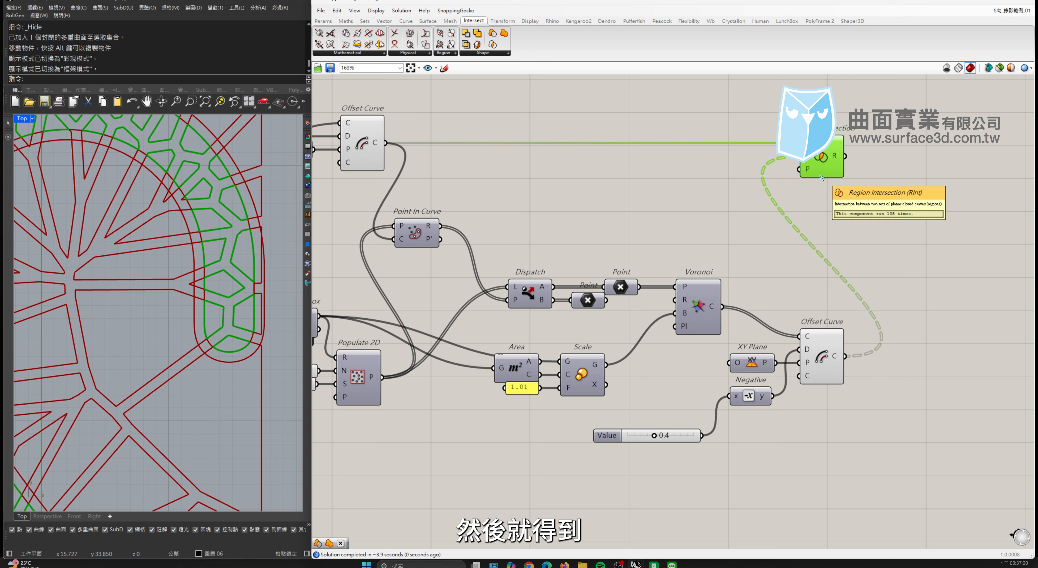
pyautogui.click(890, 193)
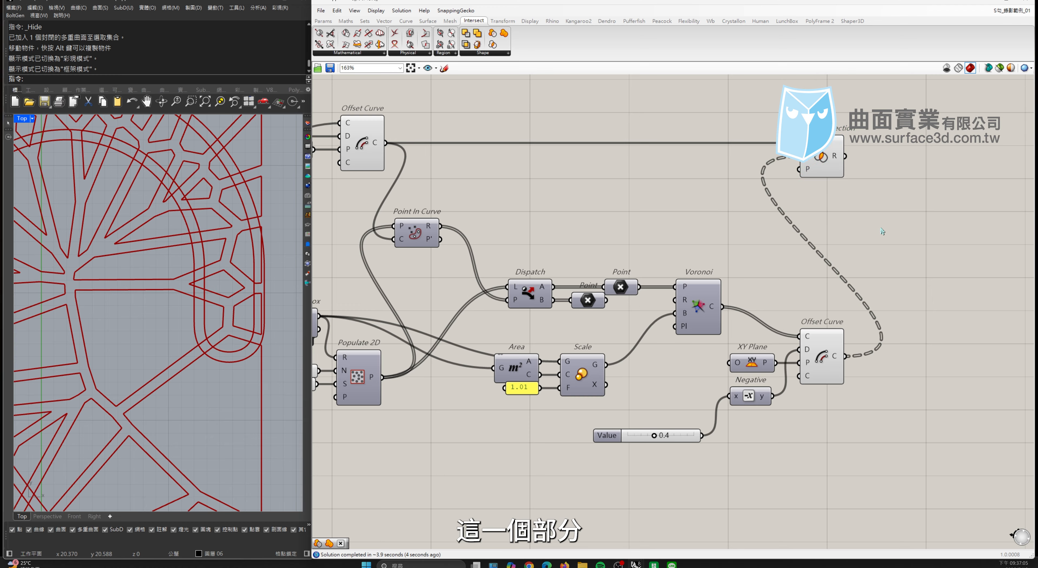
pyautogui.scroll(-2, 890, 193)
pyautogui.click(840, 166)
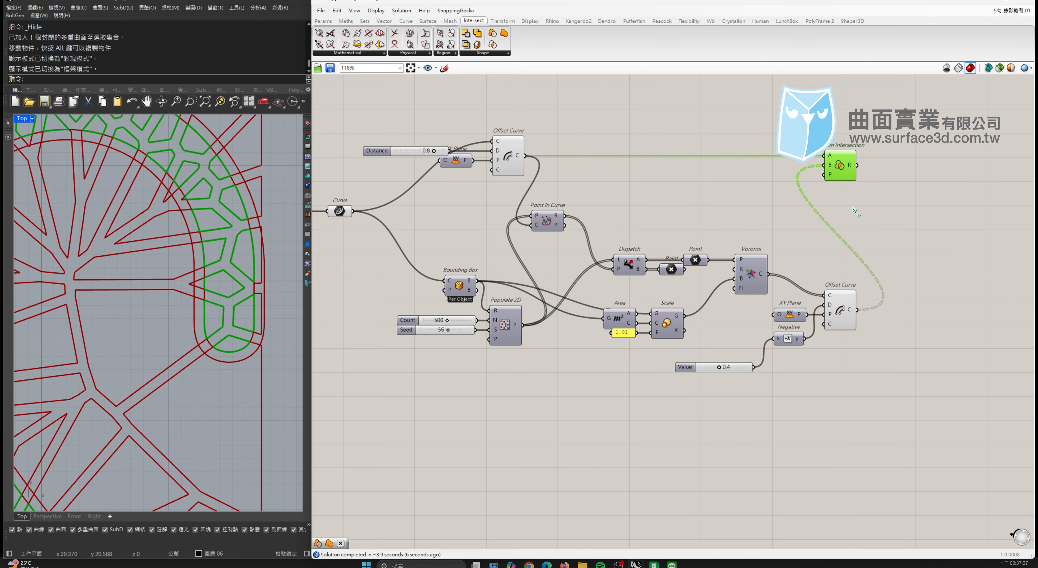
pyautogui.click(783, 205)
# Step: Hide the previews of both Offset Curve components so only the outline and the intersected cells remain displayed
pyautogui.scroll(-2, 783, 205)
pyautogui.moveTo(759, 121); pyautogui.dragTo(457, 388)
pyautogui.moveTo(887, 353); pyautogui.dragTo(482, 224)
pyautogui.middleClick(541, 225)
pyautogui.click(566, 203)
pyautogui.middleClick(585, 198)
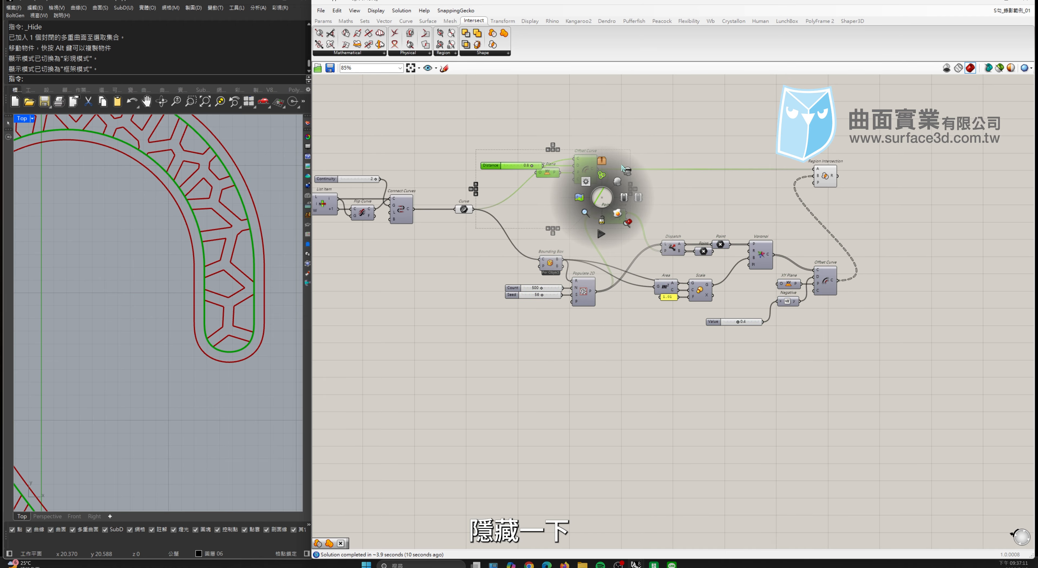
pyautogui.click(610, 177)
pyautogui.scroll(-1, 180, 239)
pyautogui.scroll(-3, 180, 239)
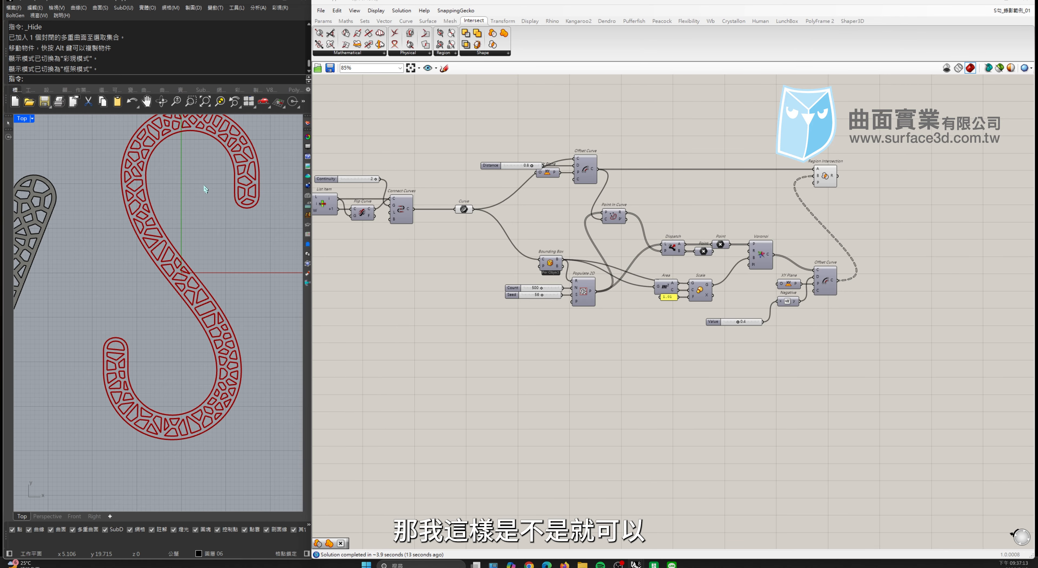
pyautogui.moveTo(217, 287); pyautogui.dragTo(213, 324, button='right')
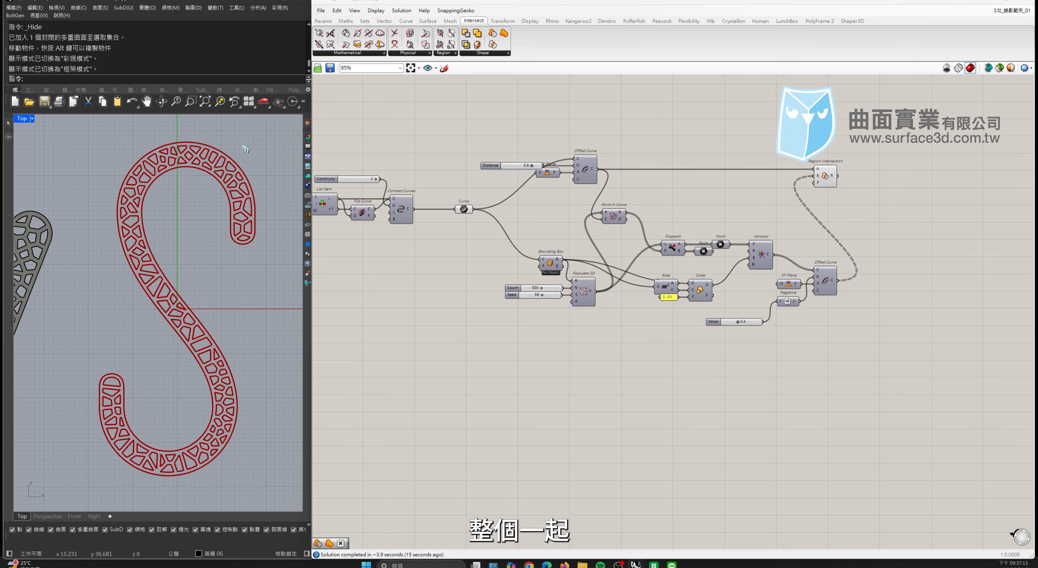
# Step: Flatten the result output of Region Intersection
pyautogui.moveTo(804, 226); pyautogui.dragTo(866, 131)
pyautogui.rightClick(832, 177)
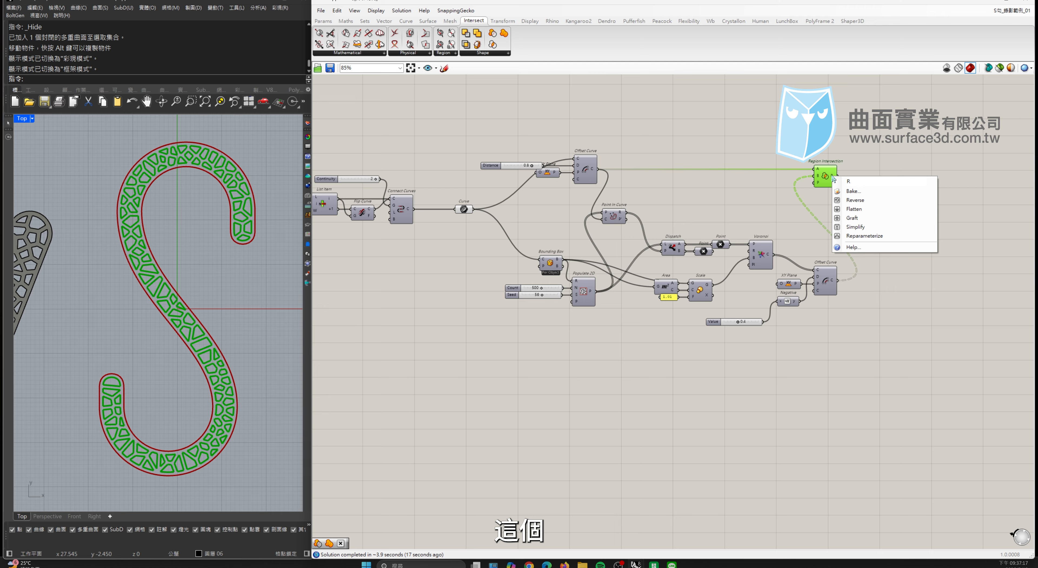
pyautogui.press('Escape')
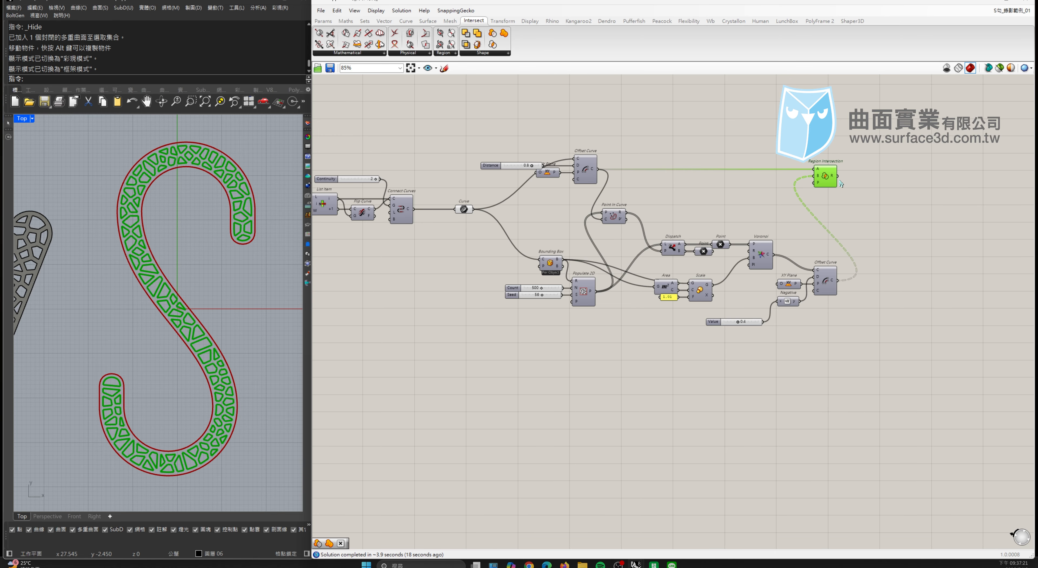
pyautogui.click(840, 185)
pyautogui.scroll(2, 839, 186)
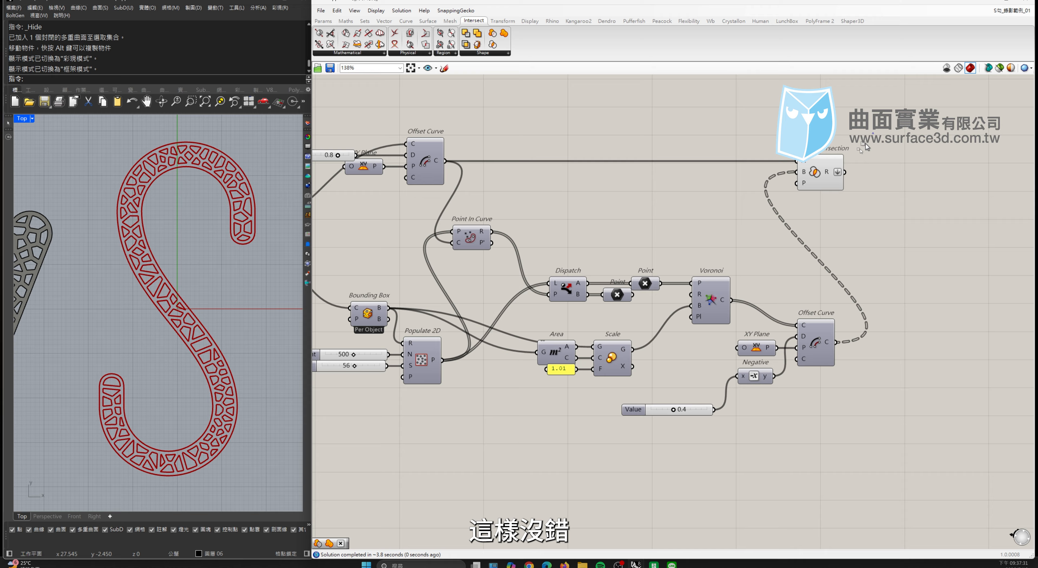
pyautogui.moveTo(833, 177)
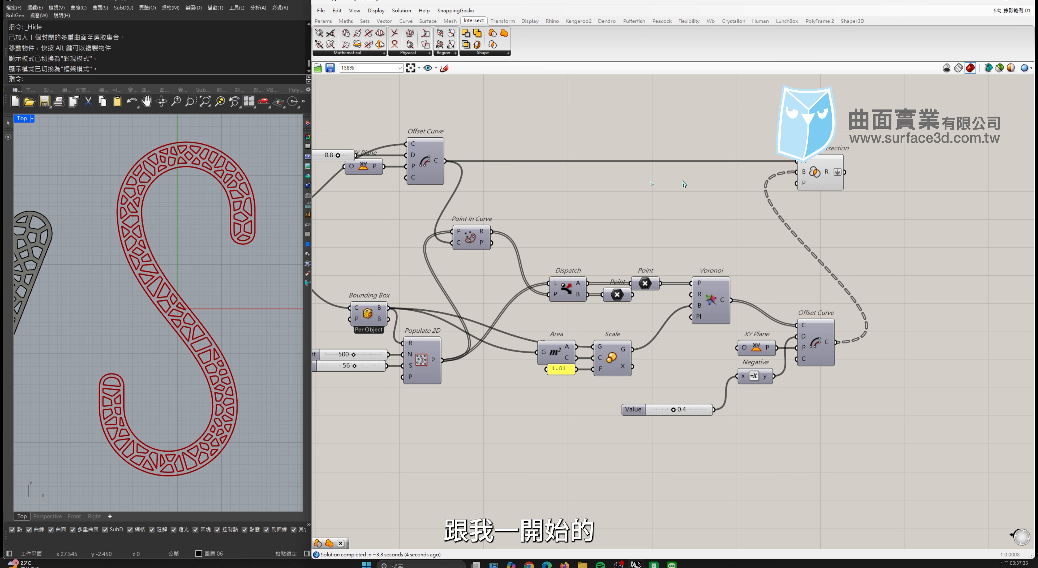
# Step: Examine the outline Curve alongside the Region Intersection result, checking that together they form the bordered crack pattern
pyautogui.moveTo(422, 161); pyautogui.dragTo(575, 161, button='right')
pyautogui.click(405, 225)
pyautogui.moveTo(524, 225); pyautogui.dragTo(407, 221, button='right')
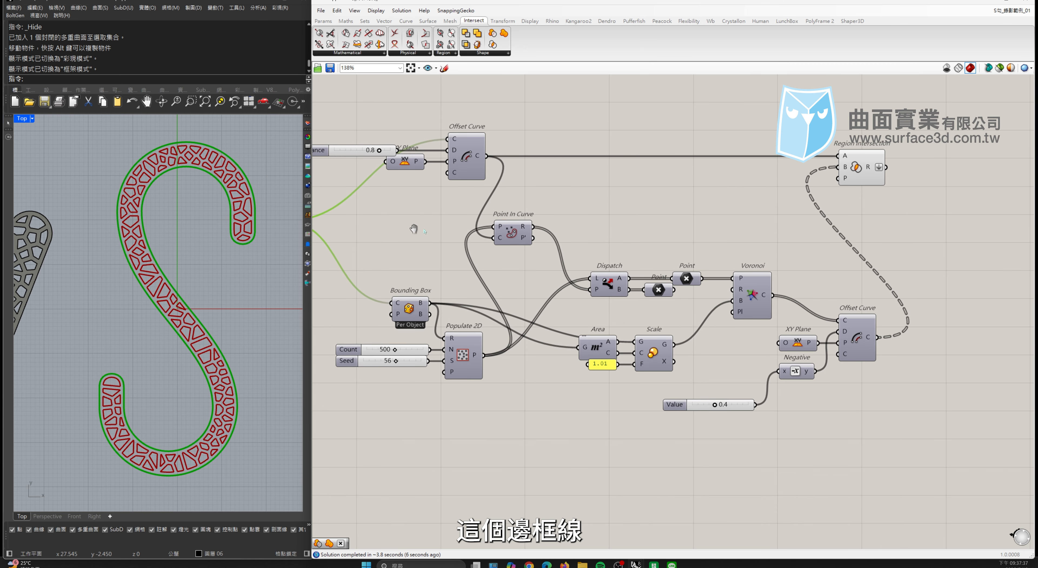
pyautogui.click(905, 140)
pyautogui.click(862, 168)
pyautogui.scroll(-3, 746, 218)
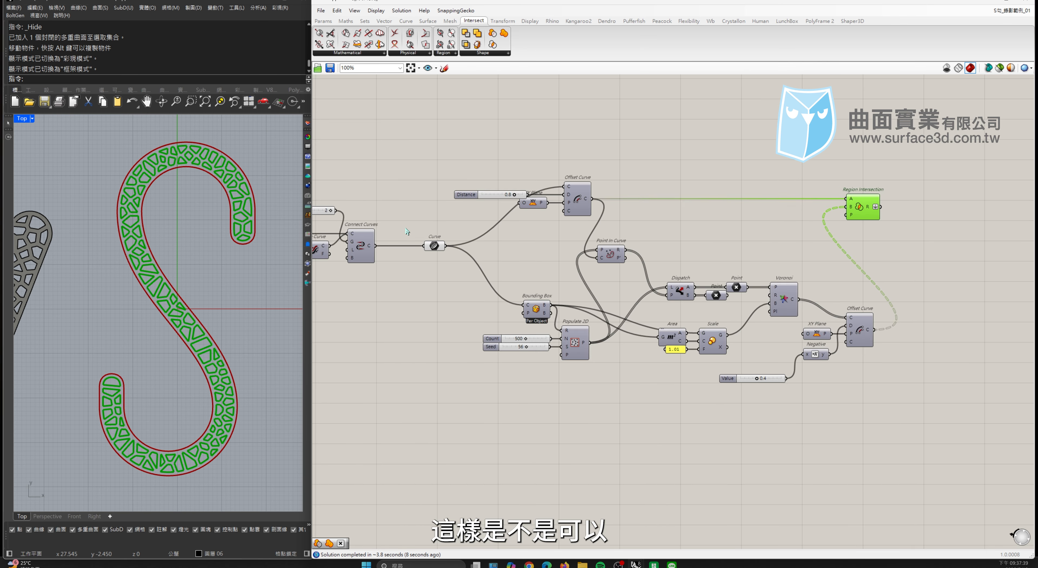
pyautogui.keyDown('shift'); pyautogui.click(434, 245); pyautogui.keyUp('shift')
pyautogui.click(387, 141)
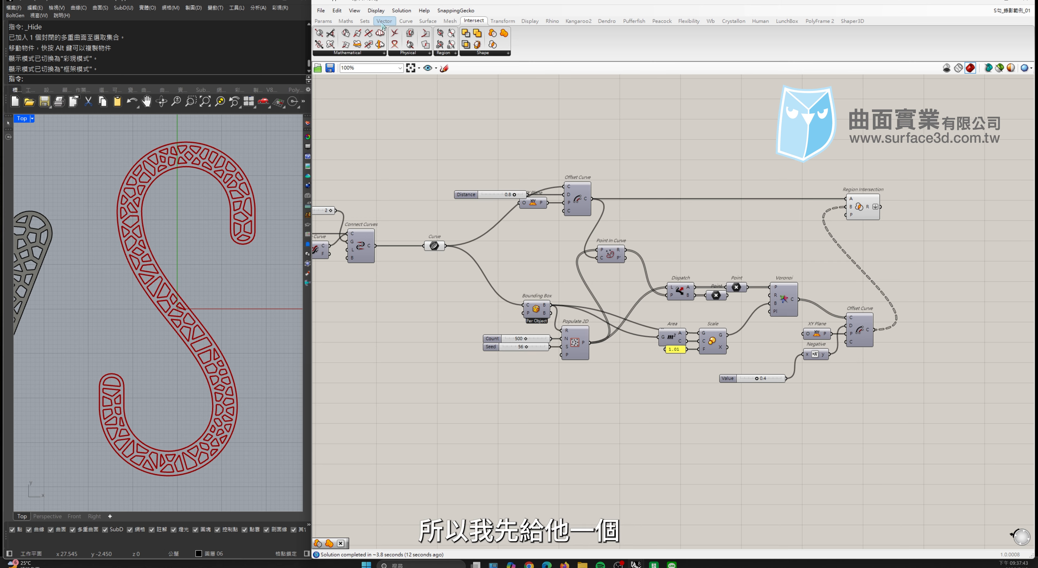
# Step: Add a Merge component beside Region Intersection, feeding the outline Curve into D1 and the Region Intersection result into D2
pyautogui.click(365, 20)
pyautogui.click(493, 55)
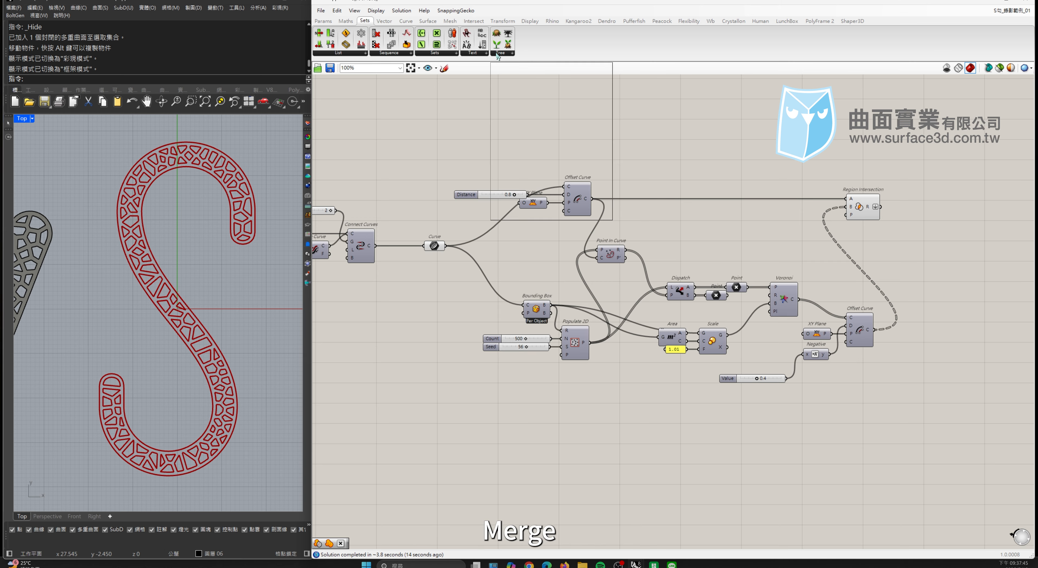
pyautogui.click(519, 127)
pyautogui.click(923, 167)
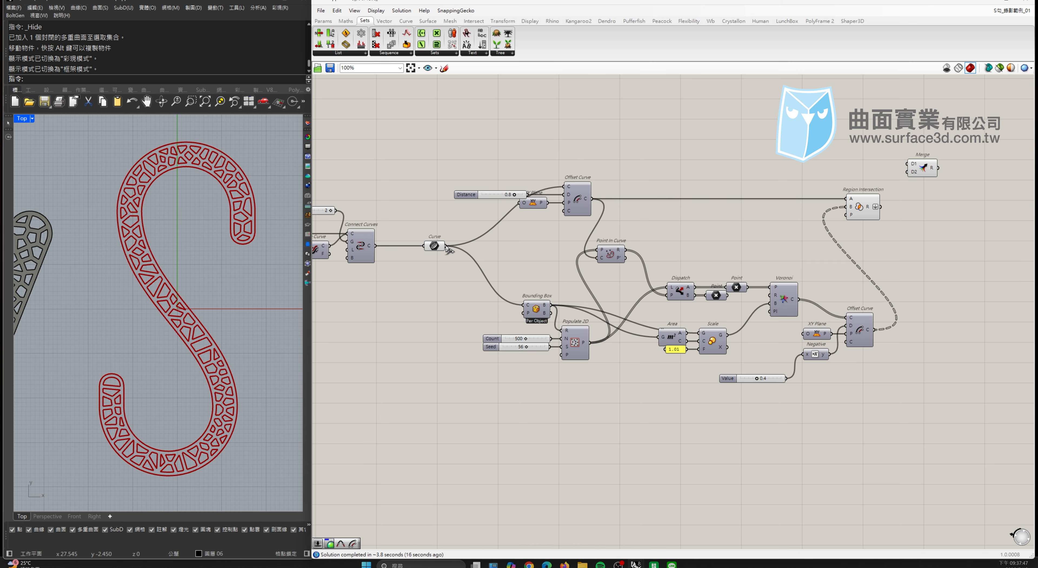
pyautogui.moveTo(446, 246); pyautogui.dragTo(881, 207)
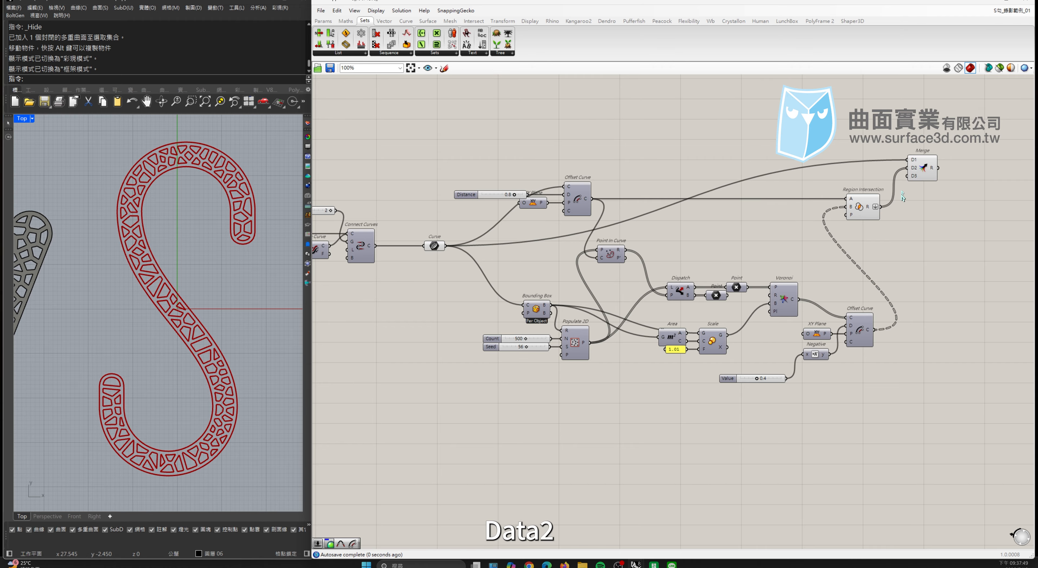
# Step: Flatten the Merge result output and route the outline Curve's wire to Merge through a relay above the Offset Curve
pyautogui.scroll(2, 903, 196)
pyautogui.rightClick(934, 161)
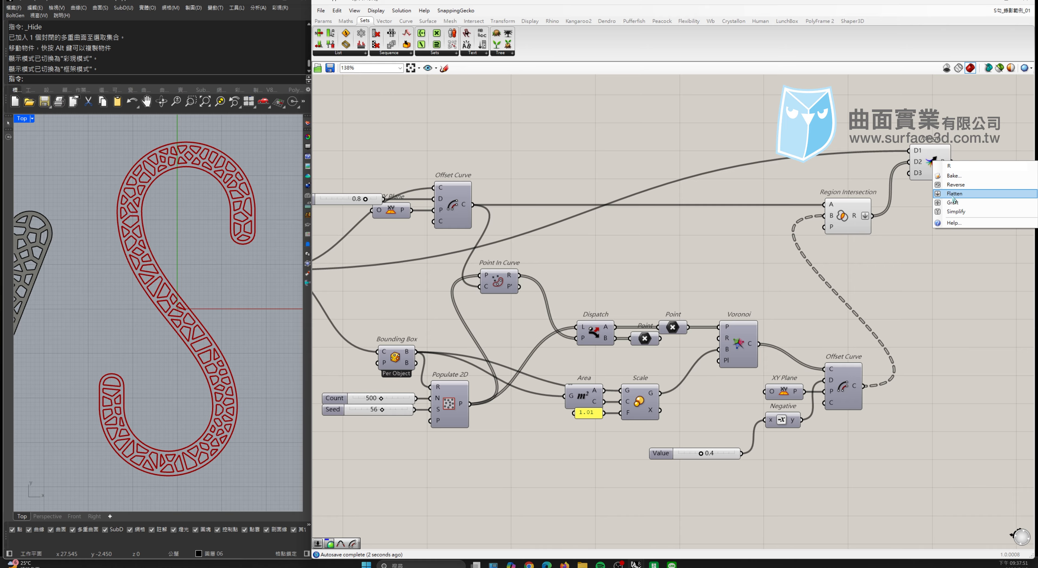
pyautogui.click(954, 194)
pyautogui.scroll(-2, 882, 175)
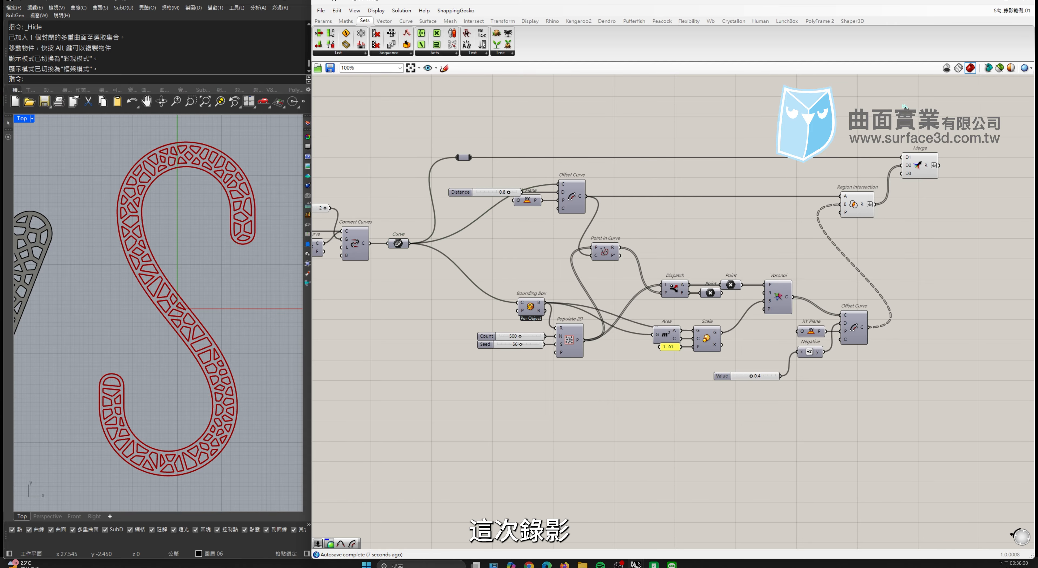
# Step: Hide the previews of all components upstream of Merge, including Region Intersection
pyautogui.moveTo(892, 103); pyautogui.dragTo(331, 449)
pyautogui.middleClick(615, 244)
pyautogui.click(637, 226)
# Step: Tighten the layout by shifting the relay, Offset Curve, Region Intersection and Merge row down and the Populate 2D and Voronoi group up
pyautogui.moveTo(963, 102); pyautogui.dragTo(469, 223)
pyautogui.moveTo(858, 204); pyautogui.dragTo(857, 217)
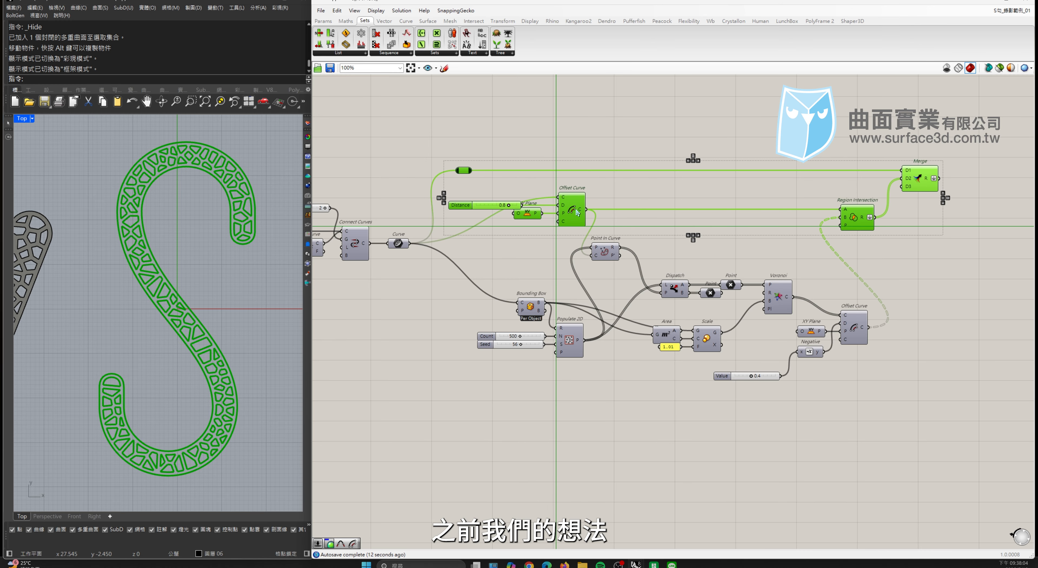
pyautogui.click(900, 268)
pyautogui.moveTo(923, 253); pyautogui.dragTo(571, 423)
pyautogui.moveTo(905, 399); pyautogui.dragTo(454, 274)
pyautogui.moveTo(777, 298); pyautogui.dragTo(776, 284)
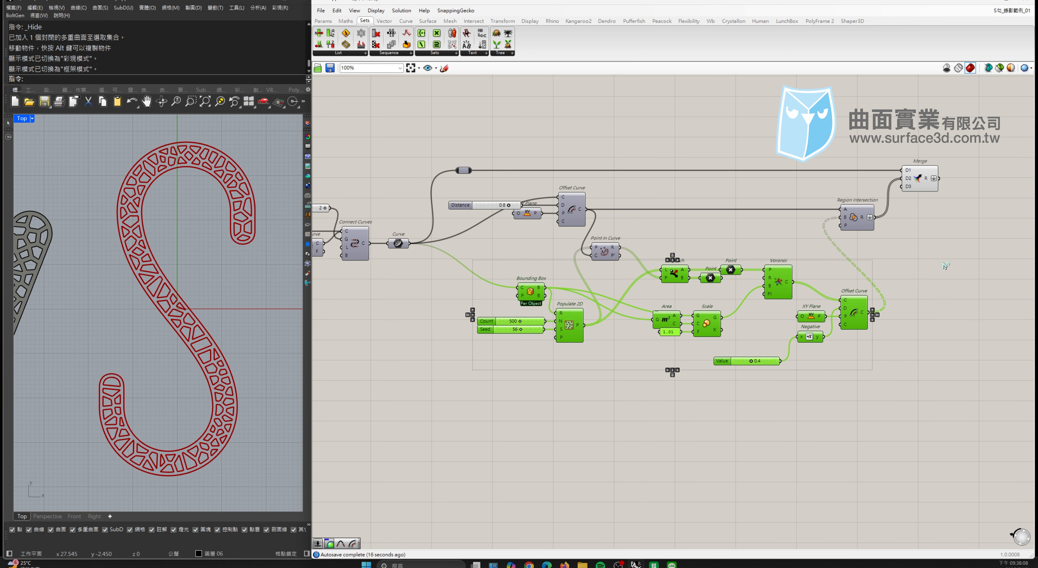
pyautogui.click(956, 241)
# Step: Tidy the spacing by repositioning the Distance and Value sliders, the Area and Scale pair, and the Bounding Box and Populate 2D group
pyautogui.scroll(2, 674, 202)
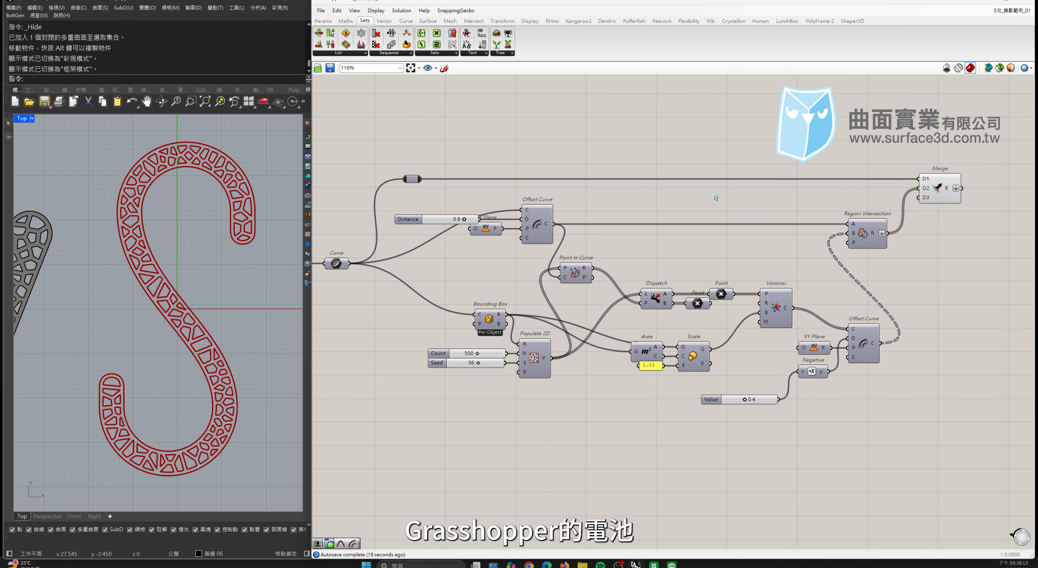
pyautogui.moveTo(440, 220); pyautogui.dragTo(464, 205)
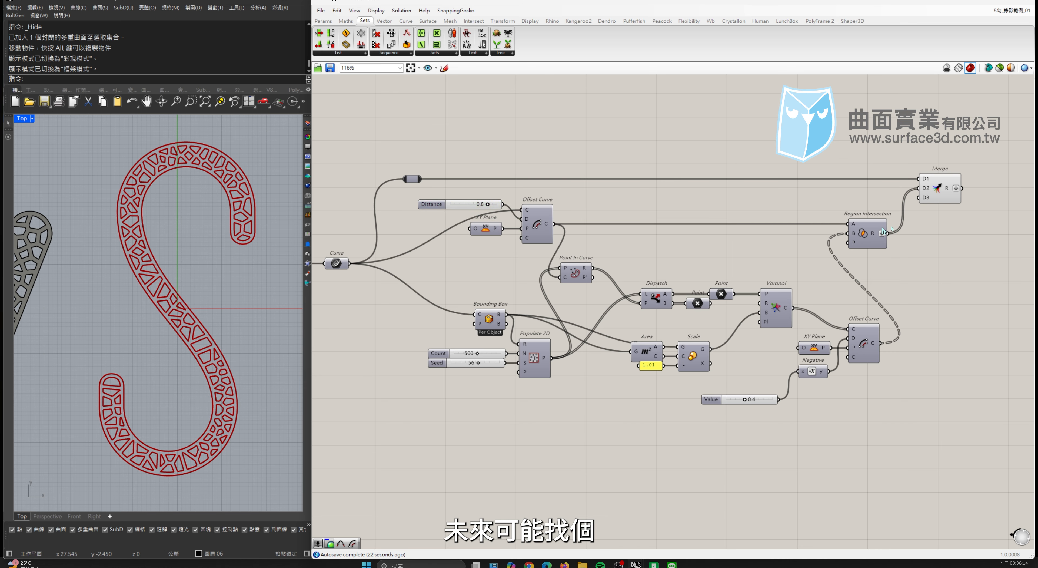
pyautogui.click(933, 196)
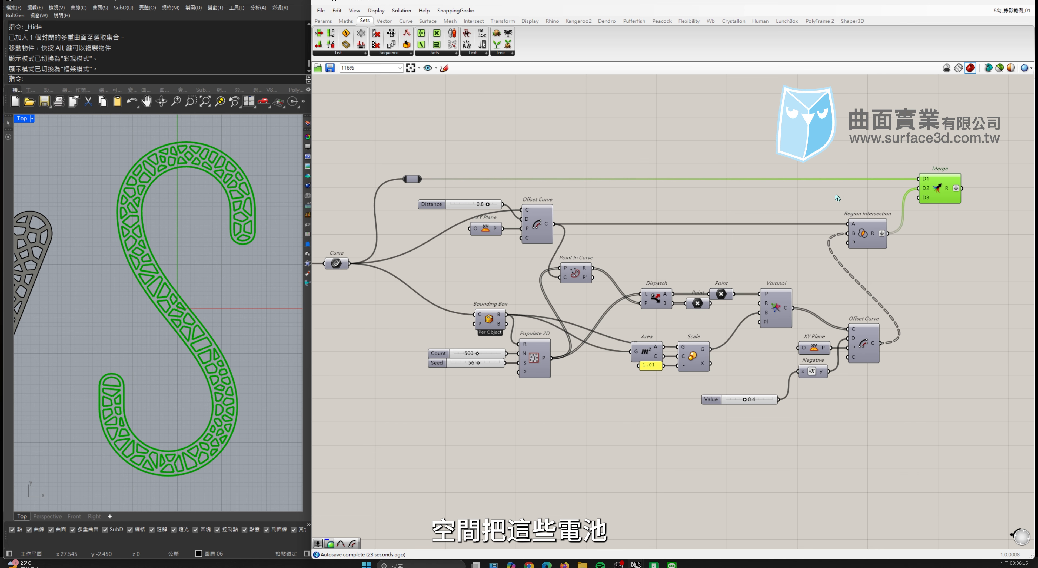
pyautogui.click(913, 310)
pyautogui.moveTo(765, 400); pyautogui.dragTo(774, 393)
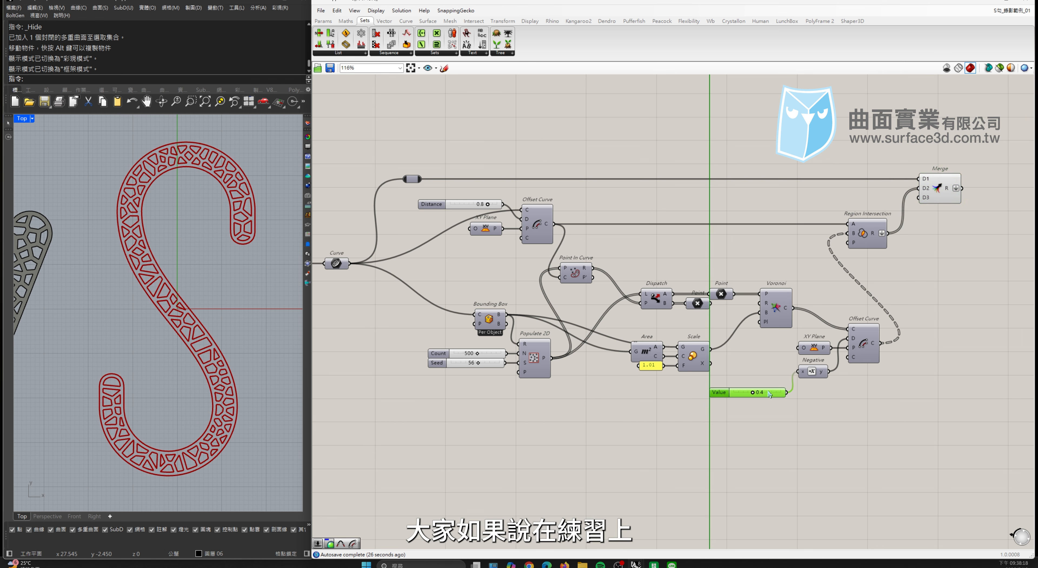
pyautogui.moveTo(740, 334); pyautogui.dragTo(702, 341)
pyautogui.click(751, 358)
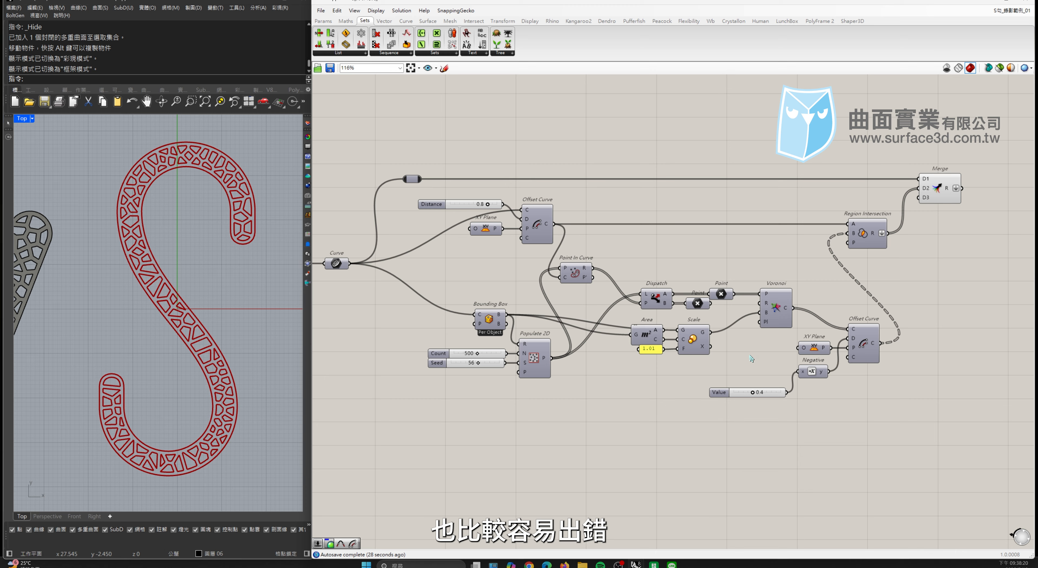
pyautogui.moveTo(561, 307); pyautogui.dragTo(449, 382)
pyautogui.moveTo(546, 365); pyautogui.dragTo(546, 347)
pyautogui.click(565, 353)
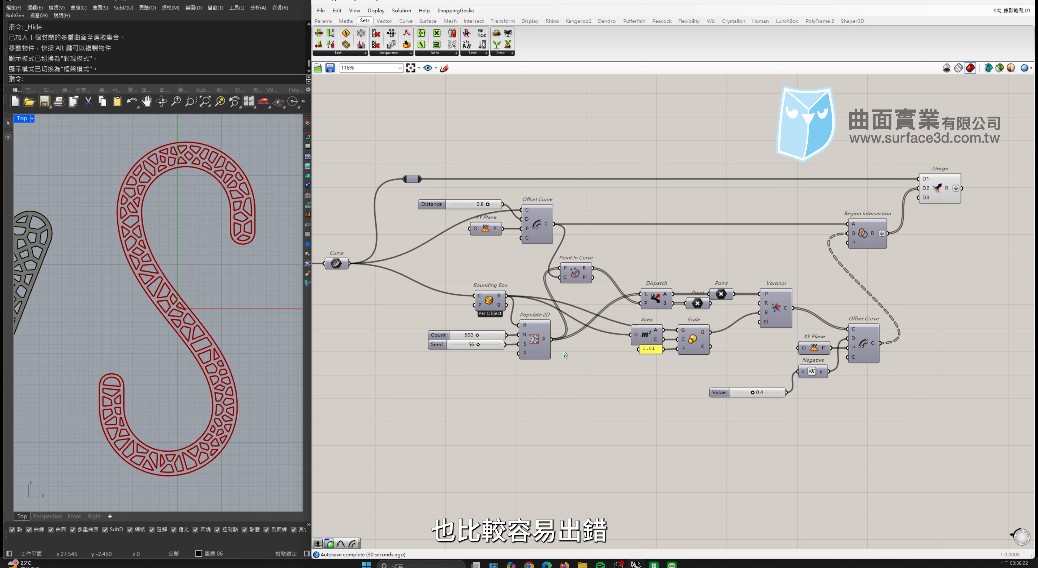
# Step: Add a Boundary Surfaces component fed by the Merge result, and hide the Merge preview
pyautogui.click(935, 192)
pyautogui.click(926, 244)
pyautogui.moveTo(963, 144); pyautogui.dragTo(925, 226)
pyautogui.moveTo(925, 245); pyautogui.dragTo(909, 260, button='right')
pyautogui.click(908, 261)
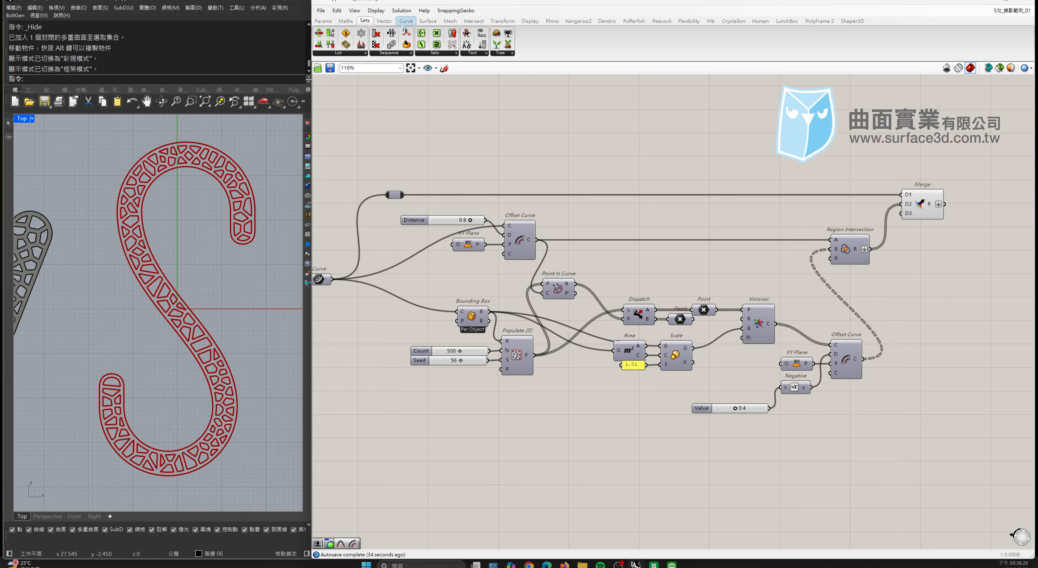
pyautogui.click(439, 21)
pyautogui.moveTo(409, 34); pyautogui.dragTo(968, 204)
pyautogui.middleClick(894, 242)
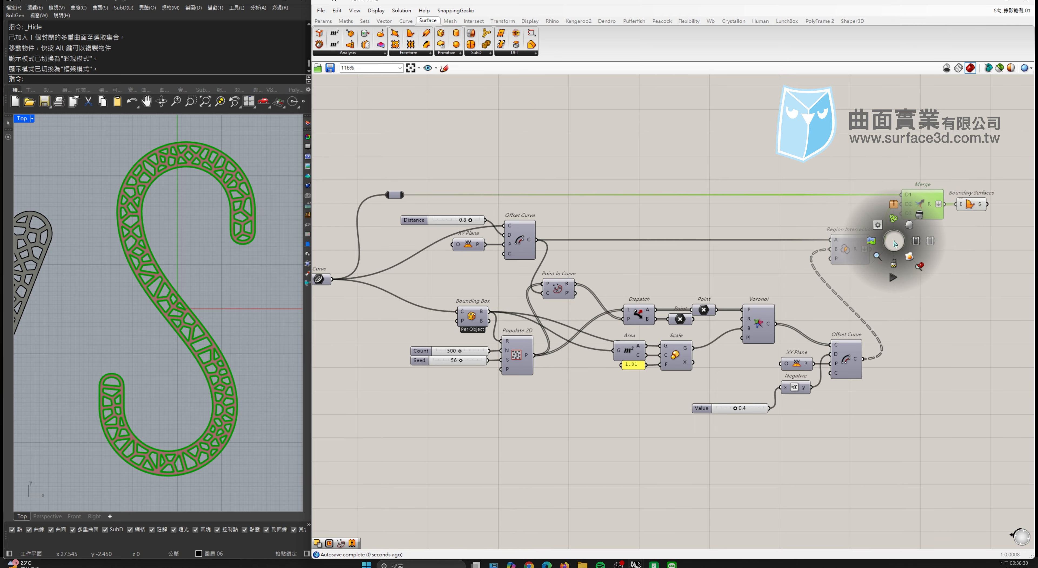
pyautogui.click(922, 216)
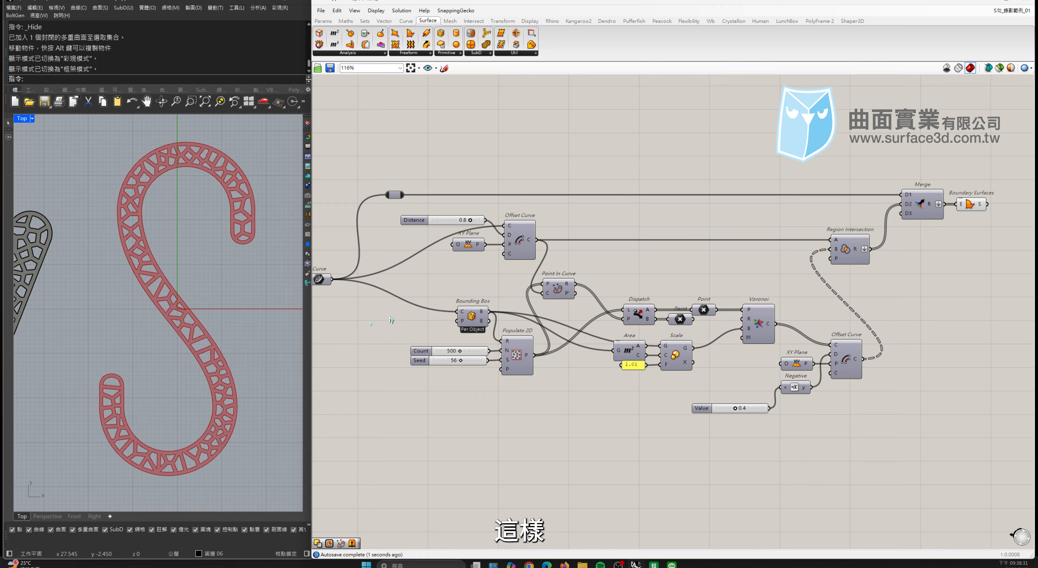
# Step: Switch the Rhino viewport to Perspective, add an Extrude component, and connect the Boundary Surfaces output to its base input
pyautogui.click(48, 516)
pyautogui.moveTo(89, 488); pyautogui.dragTo(209, 387, button='right')
pyautogui.moveTo(975, 242); pyautogui.dragTo(848, 252, button='right')
pyautogui.click(844, 214)
pyautogui.scroll(3, 862, 198)
pyautogui.click(868, 188)
pyautogui.moveTo(868, 188); pyautogui.dragTo(814, 190, button='right')
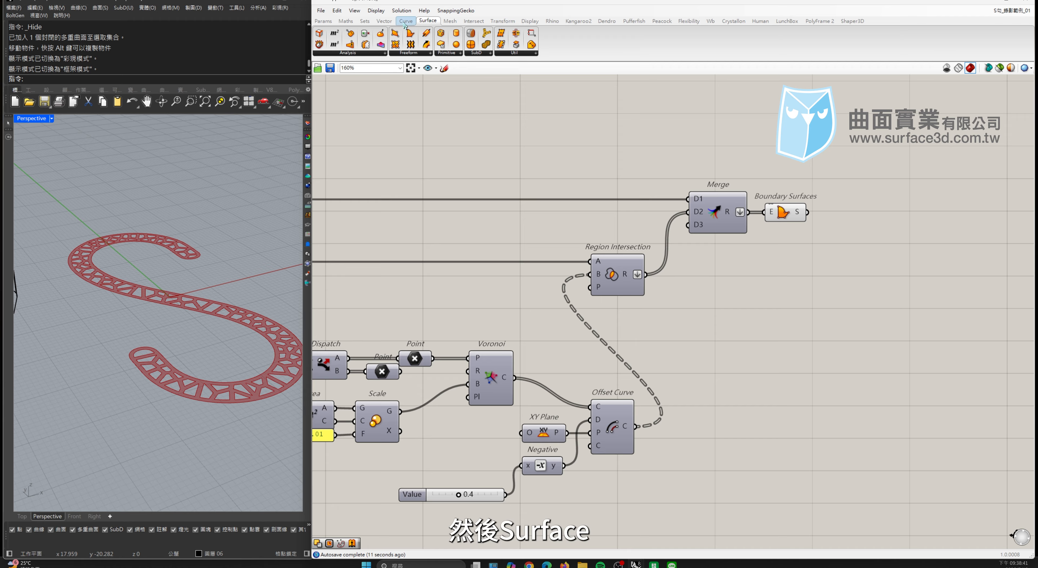
pyautogui.click(440, 53)
pyautogui.click(426, 54)
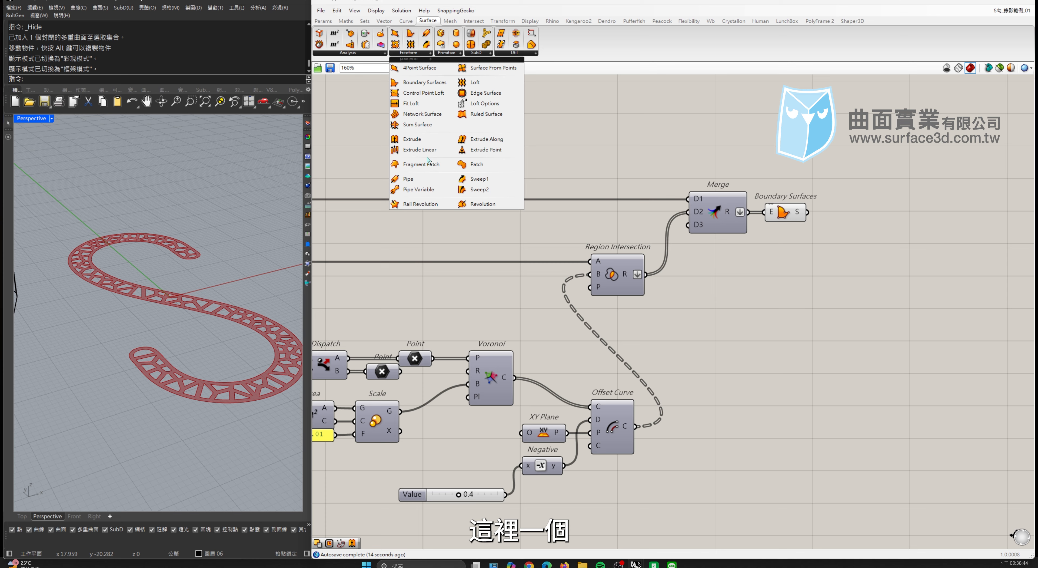
pyautogui.moveTo(429, 160); pyautogui.dragTo(920, 231)
pyautogui.moveTo(808, 212); pyautogui.dragTo(916, 219)
pyautogui.click(813, 277)
pyautogui.doubleClick(813, 277)
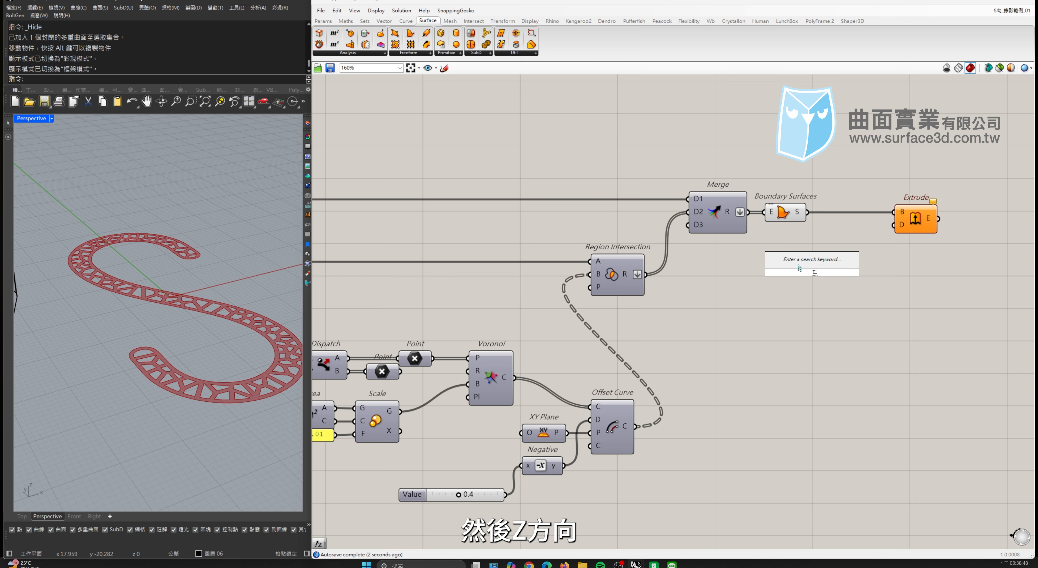
pyautogui.write('zoom')
pyautogui.press('Return')
pyautogui.click(808, 266)
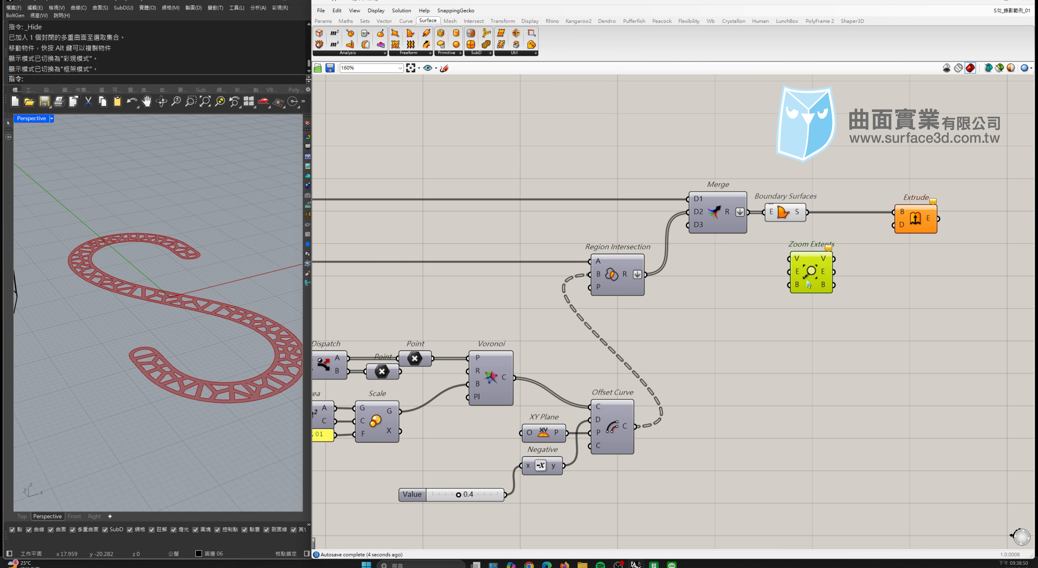
pyautogui.press('Delete')
# Step: Add a Unit Z vector component below Boundary Surfaces and connect it to Extrude's direction input
pyautogui.doubleClick(805, 255)
pyautogui.write('z')
pyautogui.press('Return')
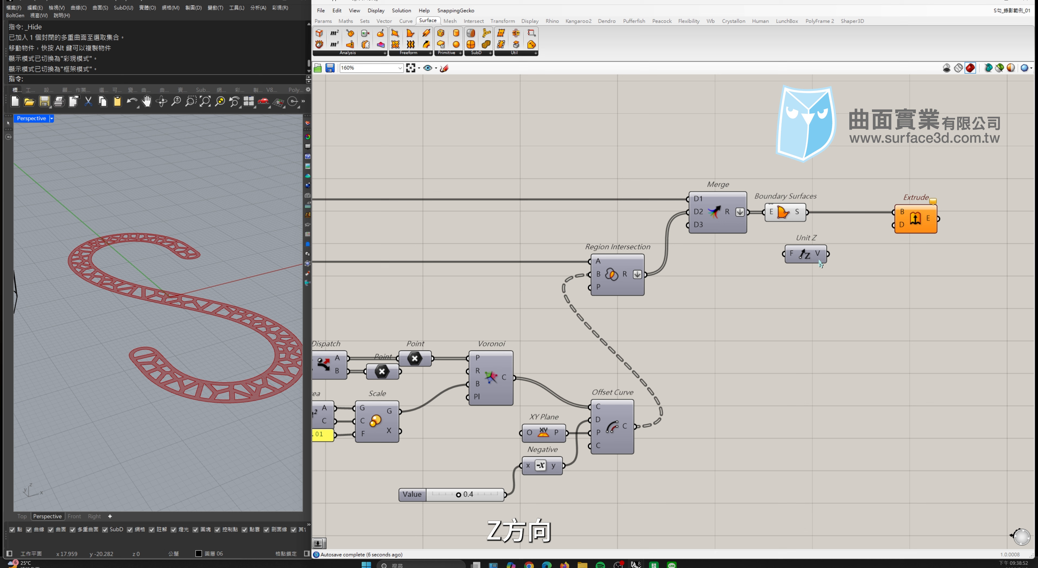
pyautogui.moveTo(805, 255); pyautogui.dragTo(859, 257)
# Step: Create a number slider set to 5, connect it to Unit Z's factor input, and align it with that component
pyautogui.doubleClick(750, 273)
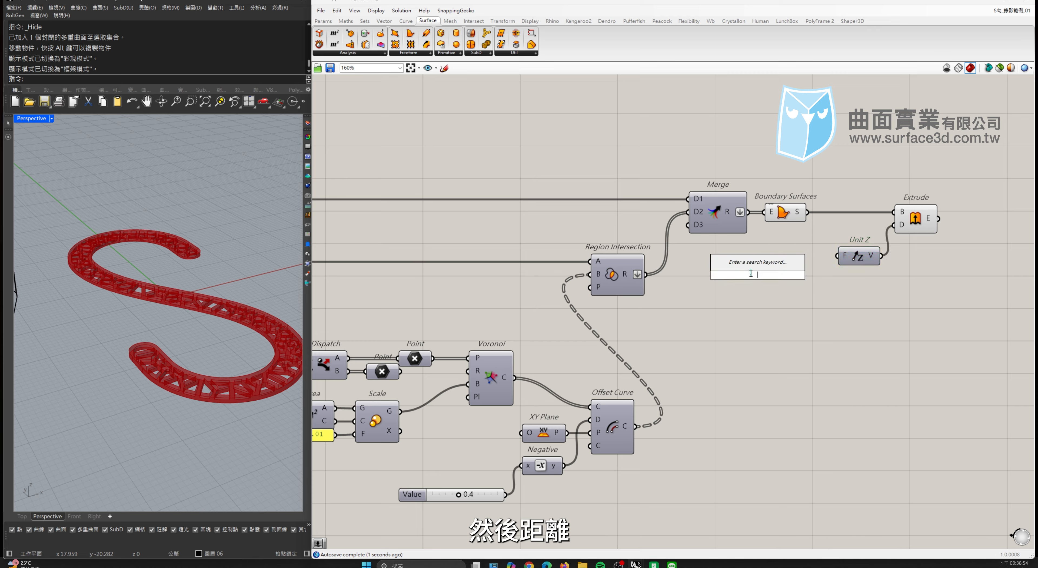
pyautogui.write('5')
pyautogui.press('Return')
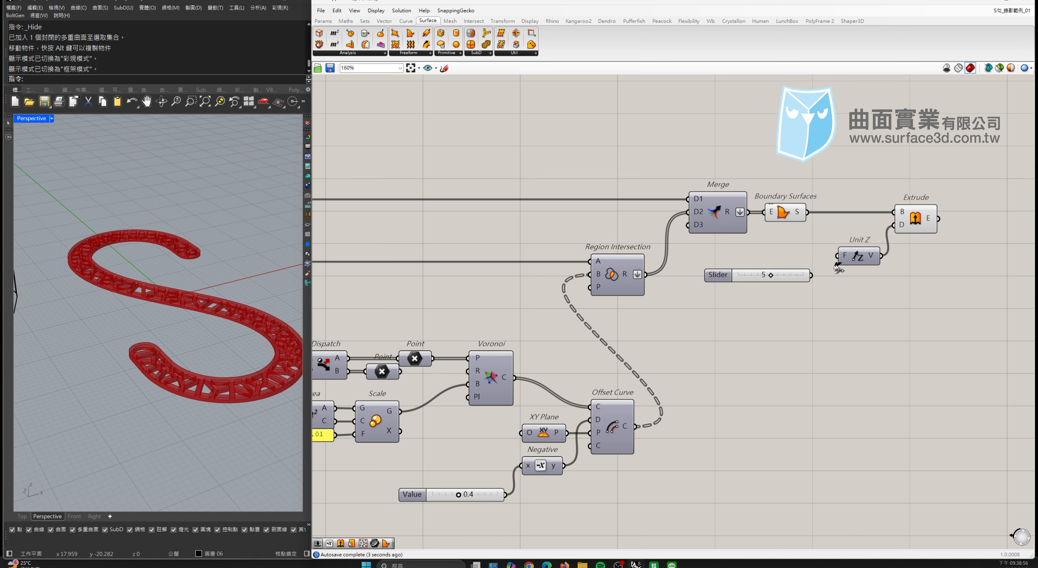
pyautogui.moveTo(190, 300); pyautogui.dragTo(258, 310, button='right')
pyautogui.moveTo(801, 282); pyautogui.dragTo(808, 263)
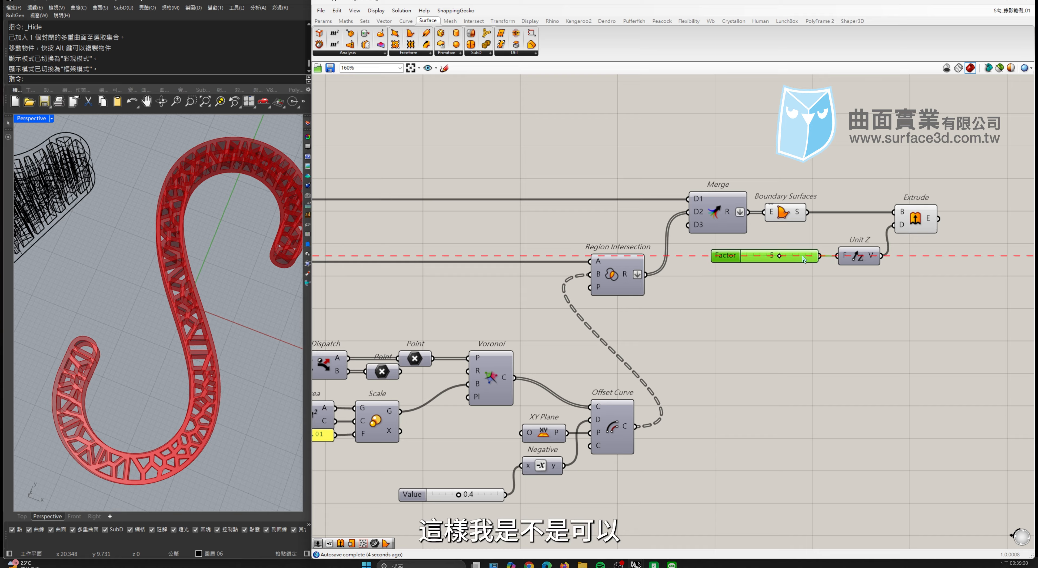
# Step: Bake the Extrude result into Rhino and place the baked cracked hook beside the Grasshopper preview
pyautogui.click(921, 226)
pyautogui.middleClick(921, 240)
pyautogui.click(929, 267)
pyautogui.scroll(-3, 189, 278)
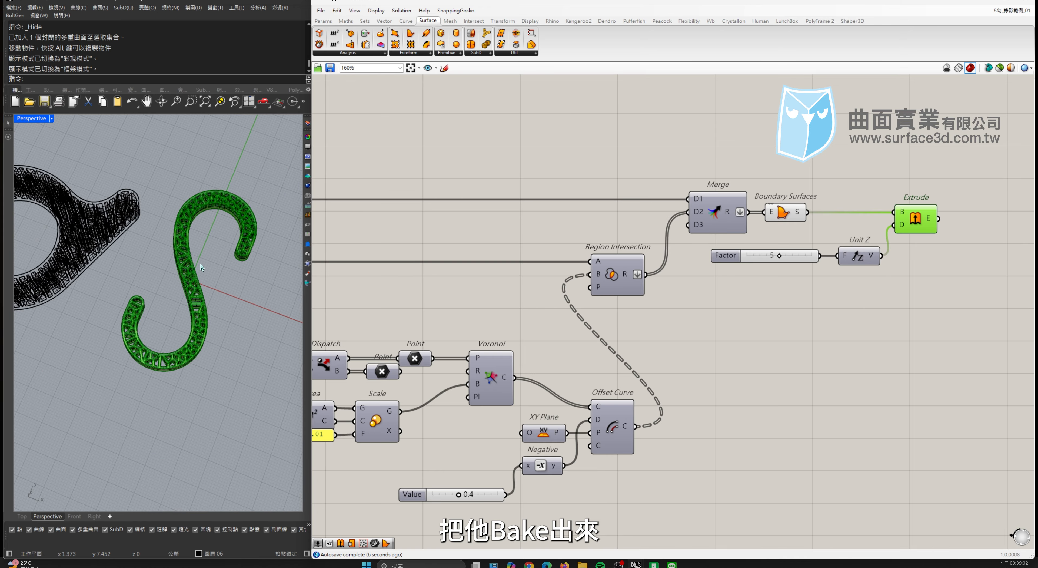
pyautogui.click(189, 278)
pyautogui.scroll(-2, 189, 278)
pyautogui.keyDown('alt'); pyautogui.moveTo(196, 268); pyautogui.dragTo(253, 284); pyautogui.keyUp('alt')
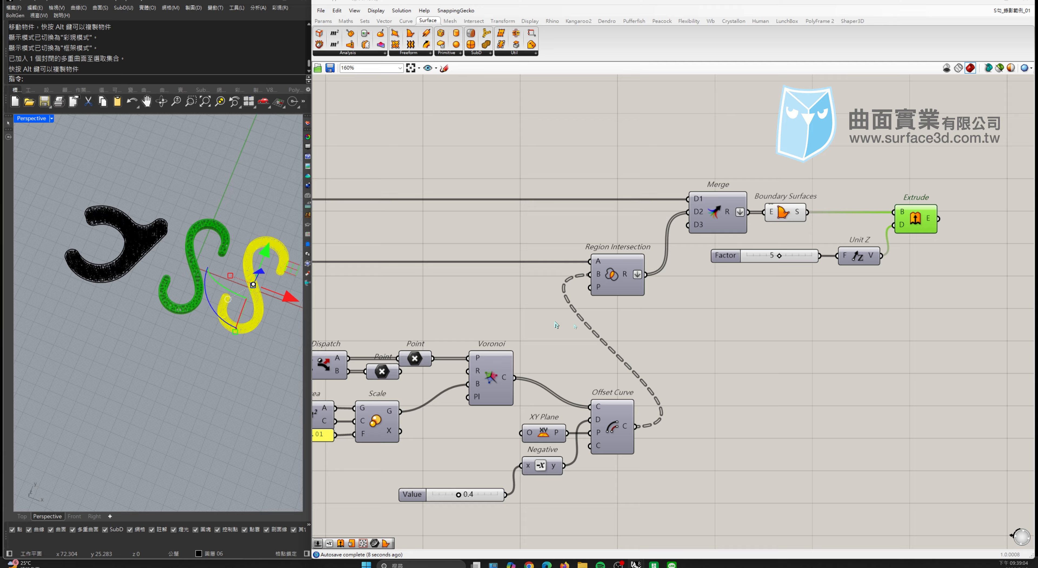
# Step: Move the Boundary Surfaces, Factor slider, Unit Z and Extrude group away from Merge, down level with the outline Curve
pyautogui.moveTo(543, 327); pyautogui.dragTo(999, 306, button='right')
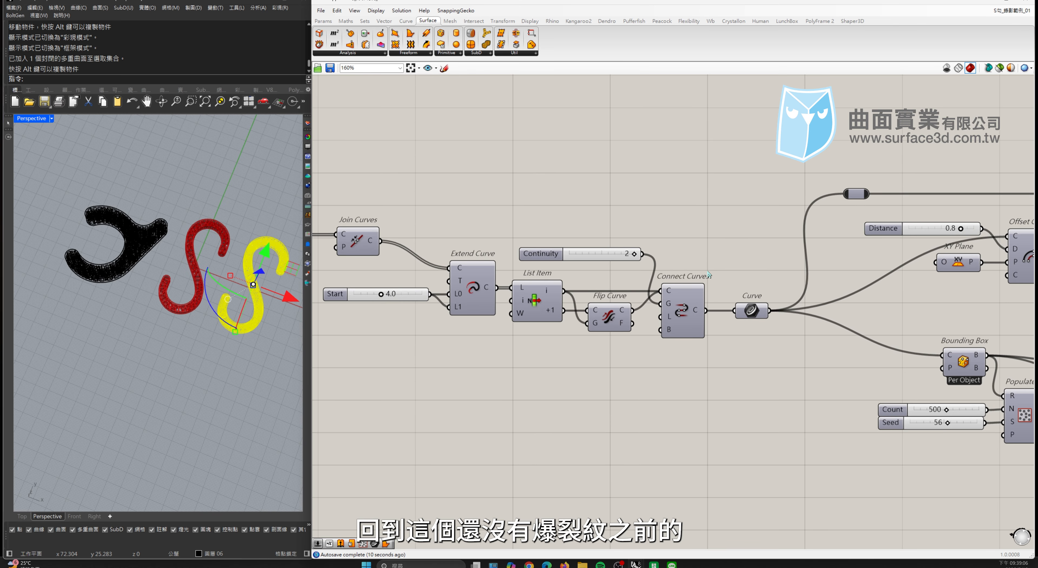
pyautogui.moveTo(786, 318); pyautogui.dragTo(571, 261, button='right')
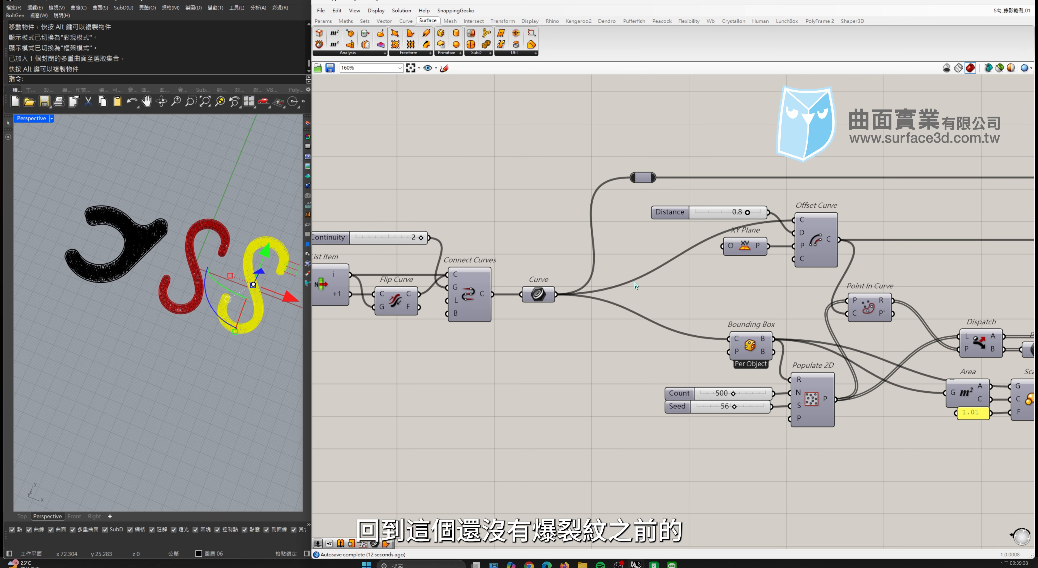
pyautogui.moveTo(616, 284); pyautogui.dragTo(586, 289, button='right')
pyautogui.scroll(-1, 541, 295)
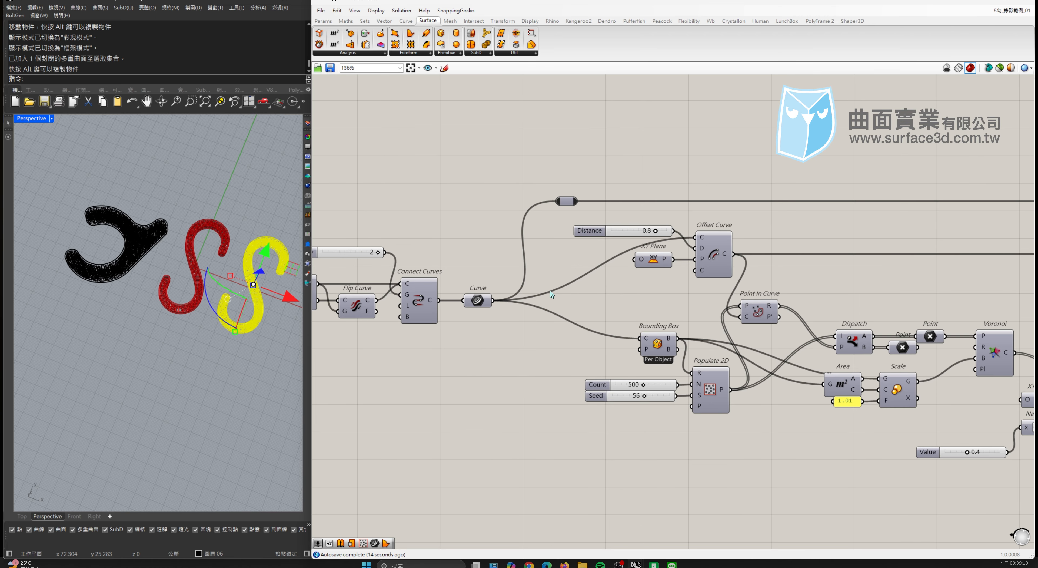
pyautogui.scroll(-2, 541, 288)
pyautogui.moveTo(541, 287); pyautogui.dragTo(377, 272, button='right')
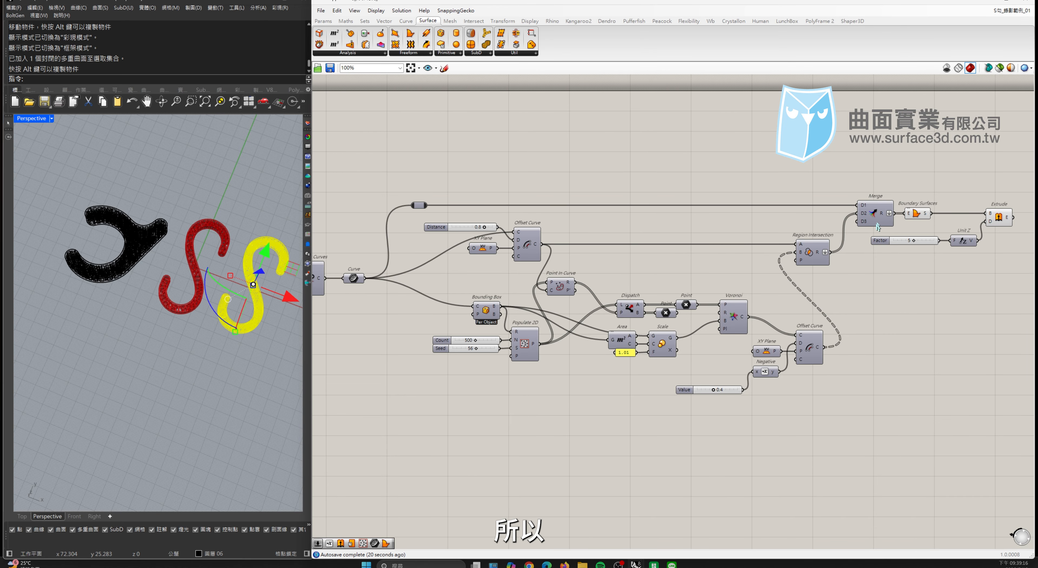
pyautogui.moveTo(885, 155); pyautogui.dragTo(377, 463)
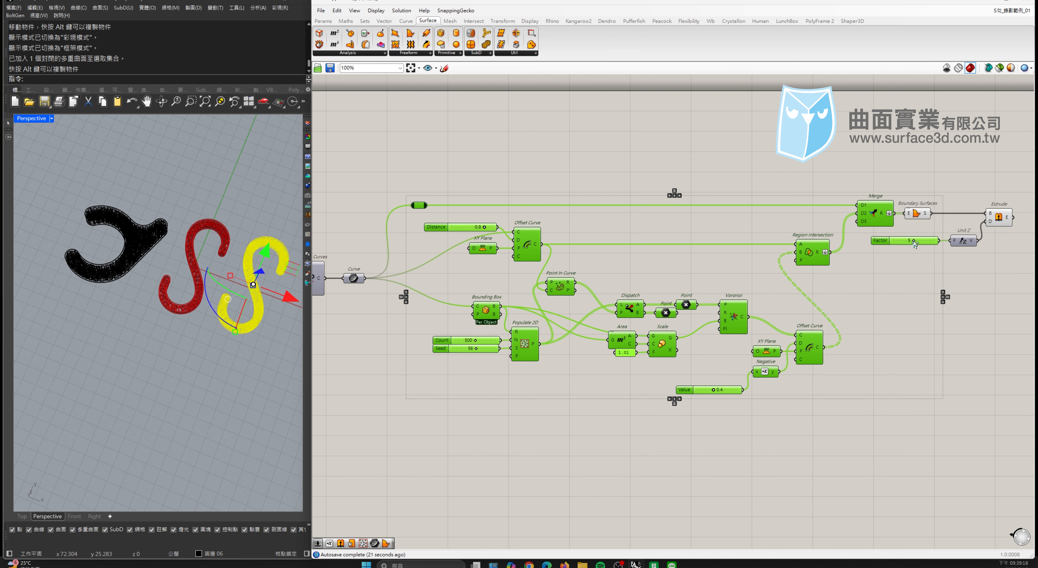
pyautogui.click(900, 263)
pyautogui.moveTo(1023, 180); pyautogui.dragTo(858, 277)
pyautogui.moveTo(917, 213); pyautogui.dragTo(948, 270)
# Step: Move the whole crack-pattern group, from the relay and Bounding Box through to Merge, upward clear of the outline Curve's row
pyautogui.click(836, 227)
pyautogui.moveTo(836, 227); pyautogui.dragTo(378, 471)
pyautogui.moveTo(531, 340); pyautogui.dragTo(531, 296)
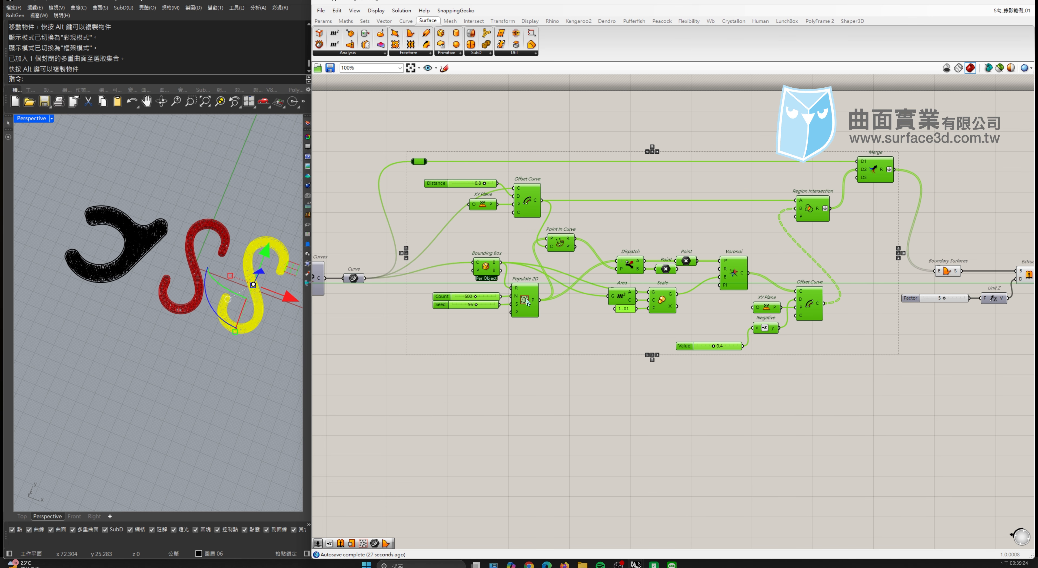
# Step: Add a Stream Gate component beside the 裂紋開關 boolean toggle, below the crack-pattern group
pyautogui.click(503, 234)
pyautogui.click(346, 21)
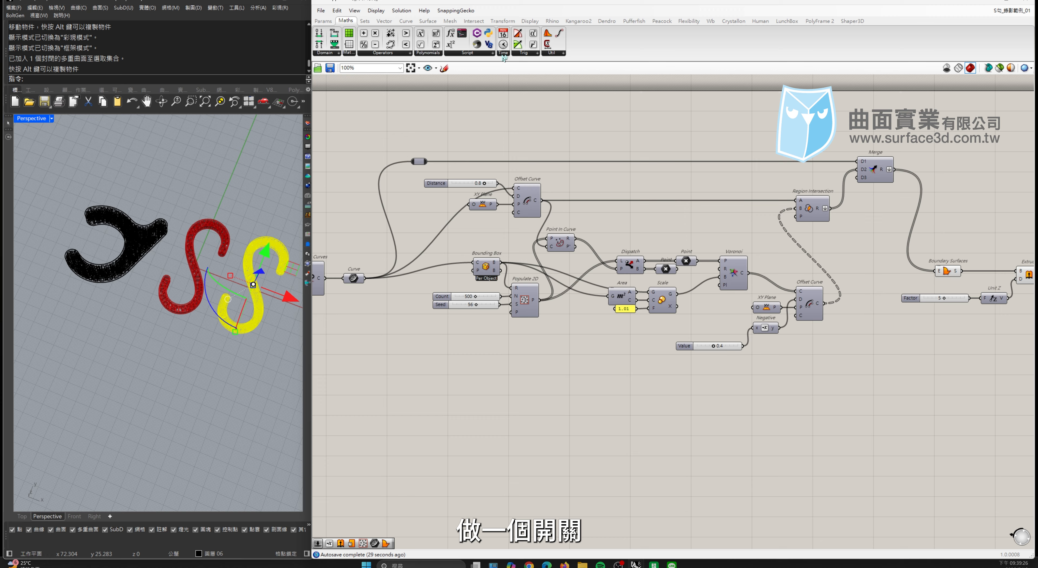
pyautogui.click(365, 21)
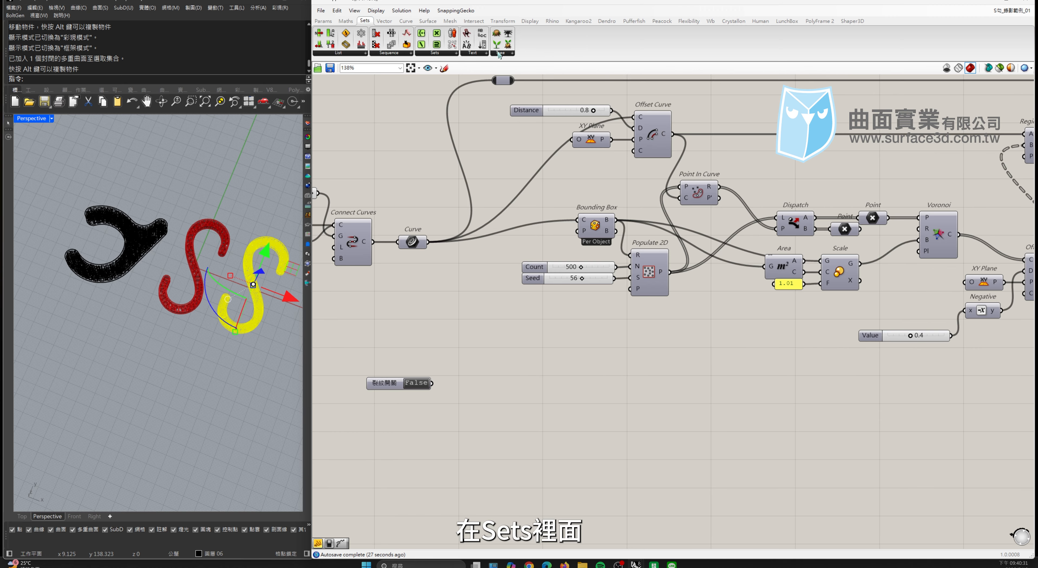
pyautogui.click(500, 55)
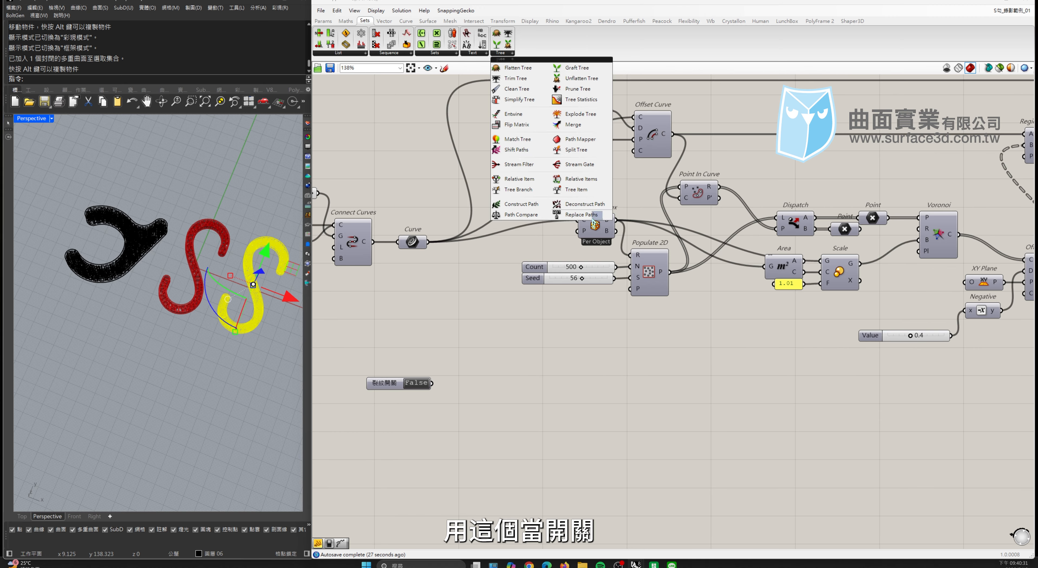
pyautogui.click(580, 167)
pyautogui.click(535, 379)
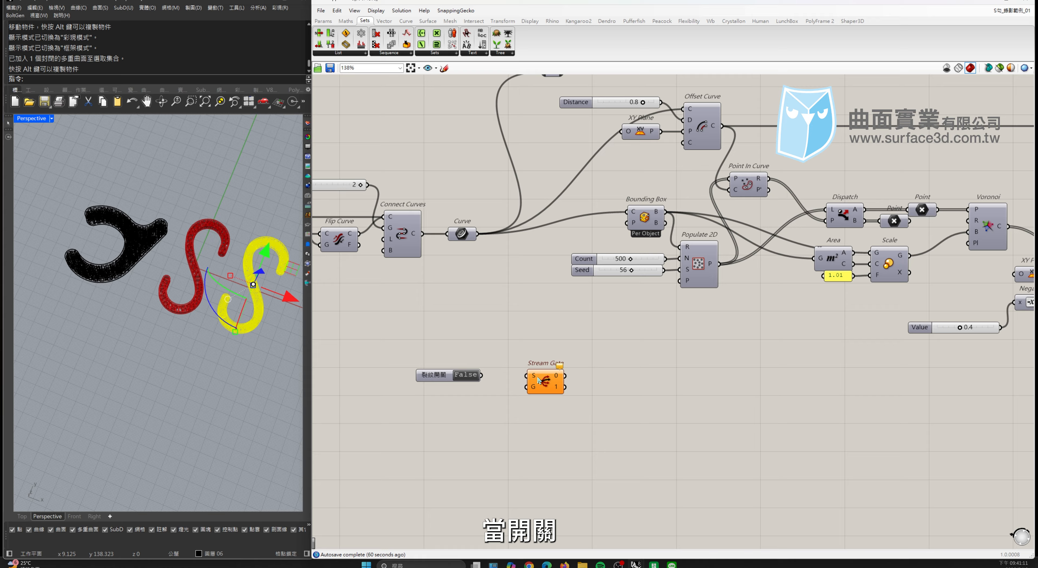
# Step: Set the 裂紋開關 toggle to True, then wire the outline Curve to Stream Gate's S input and the toggle to its G input
pyautogui.moveTo(536, 389); pyautogui.dragTo(517, 362)
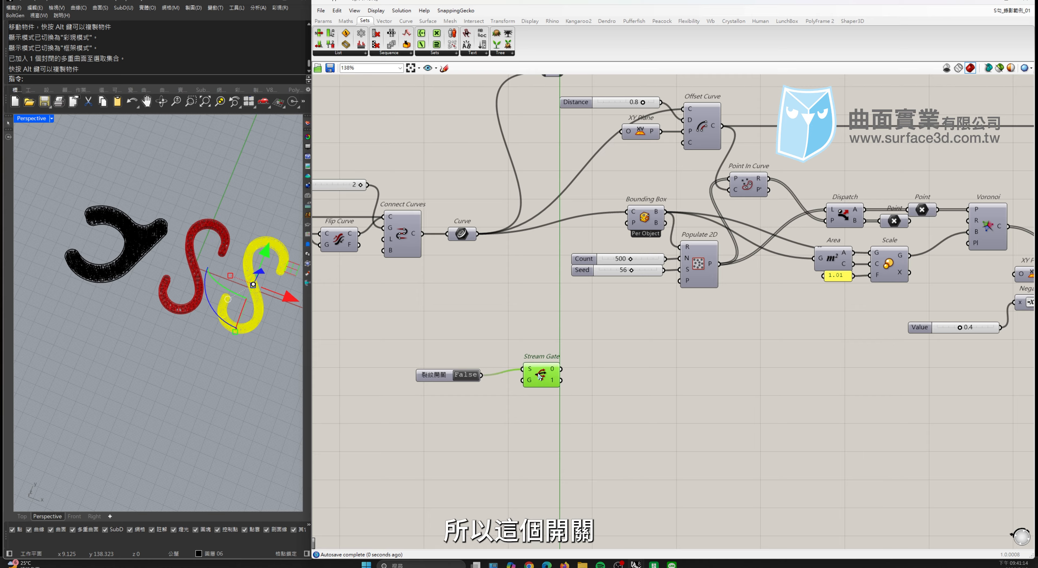
pyautogui.doubleClick(466, 376)
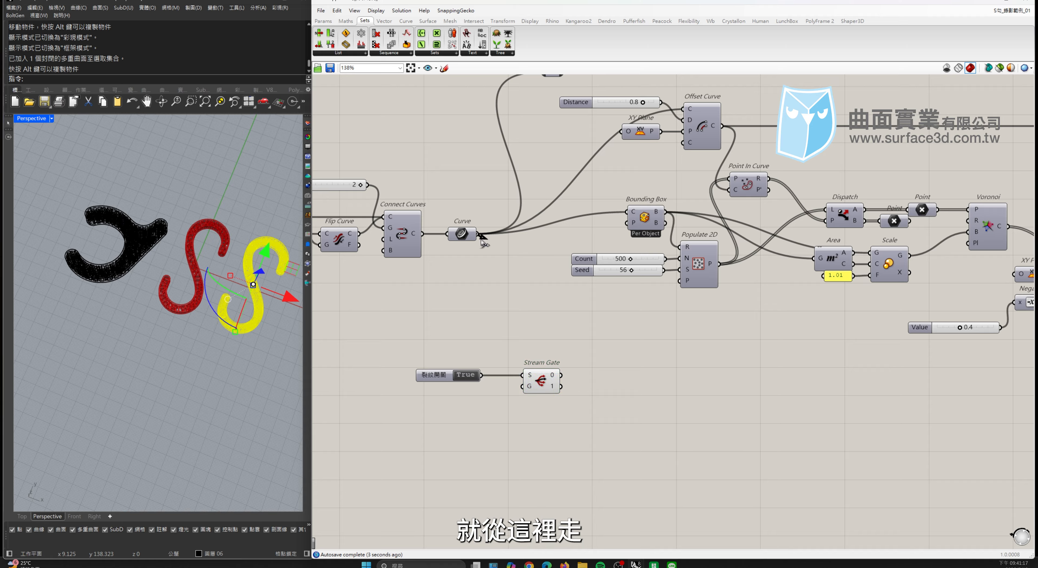
pyautogui.moveTo(478, 233); pyautogui.dragTo(522, 386)
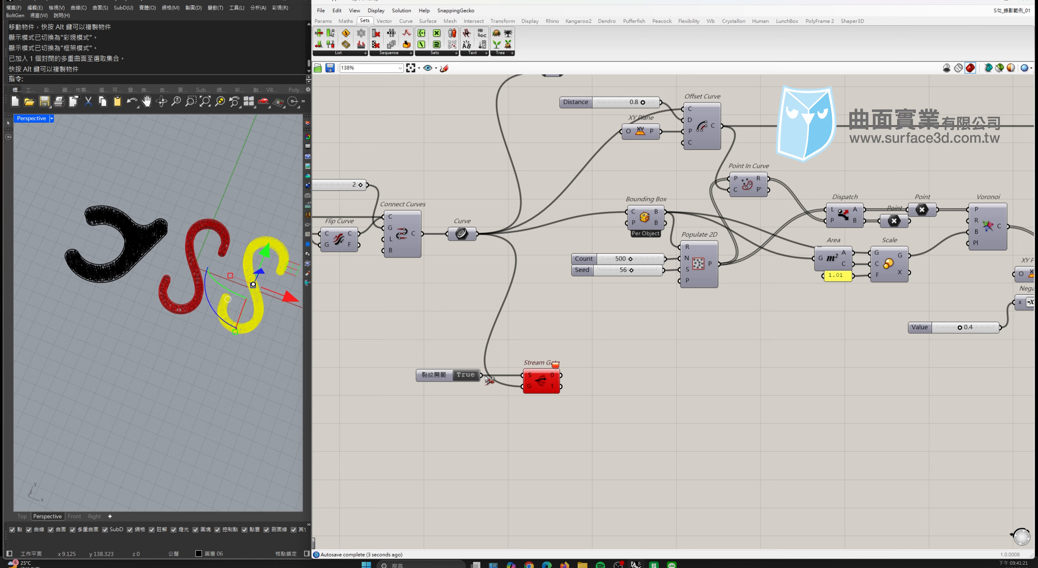
pyautogui.keyDown('ctrl'); pyautogui.moveTo(486, 377); pyautogui.dragTo(477, 233); pyautogui.keyUp('ctrl')
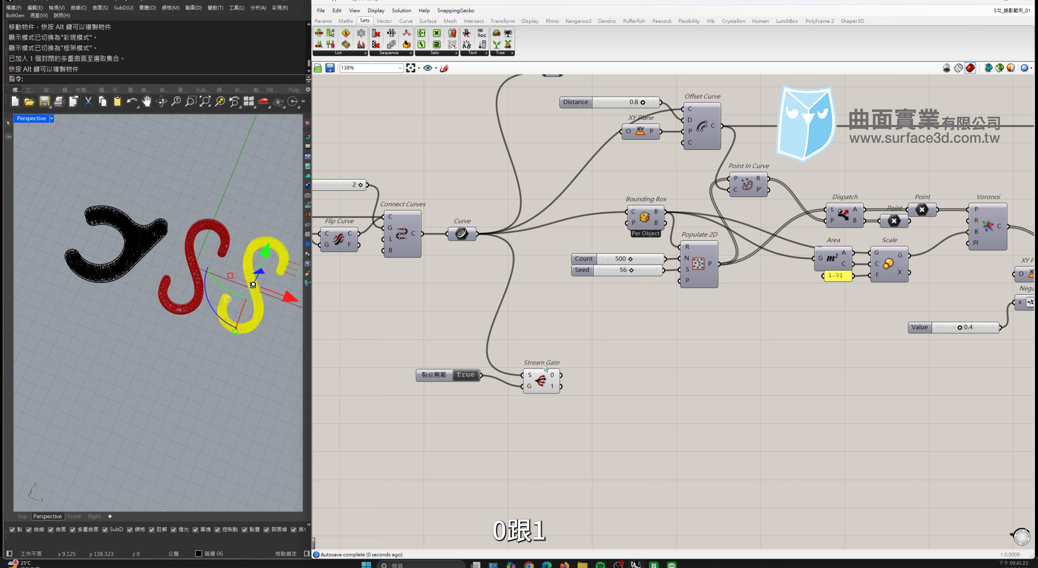
pyautogui.moveTo(541, 380); pyautogui.dragTo(535, 370)
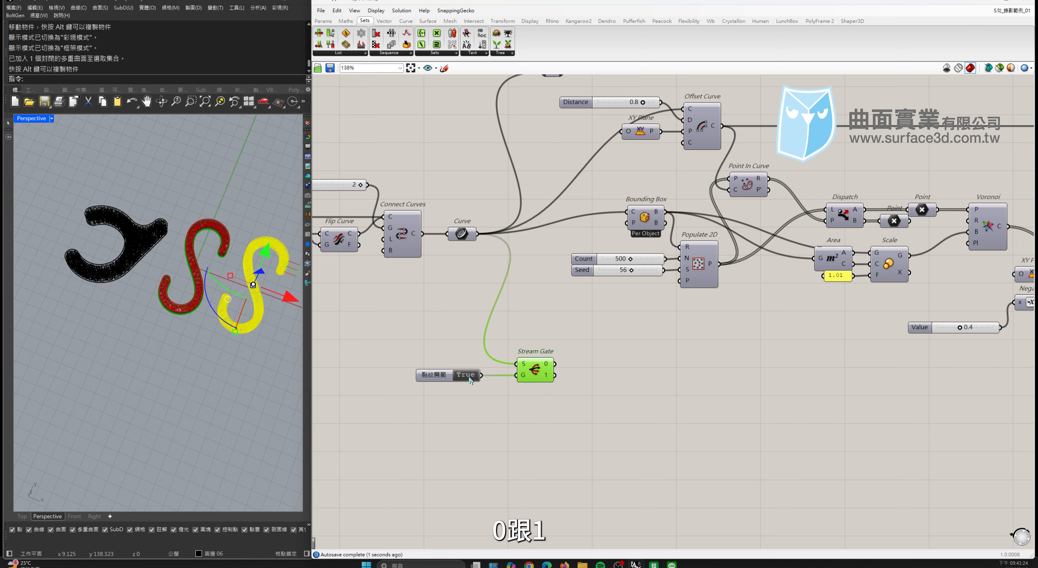
pyautogui.click(495, 378)
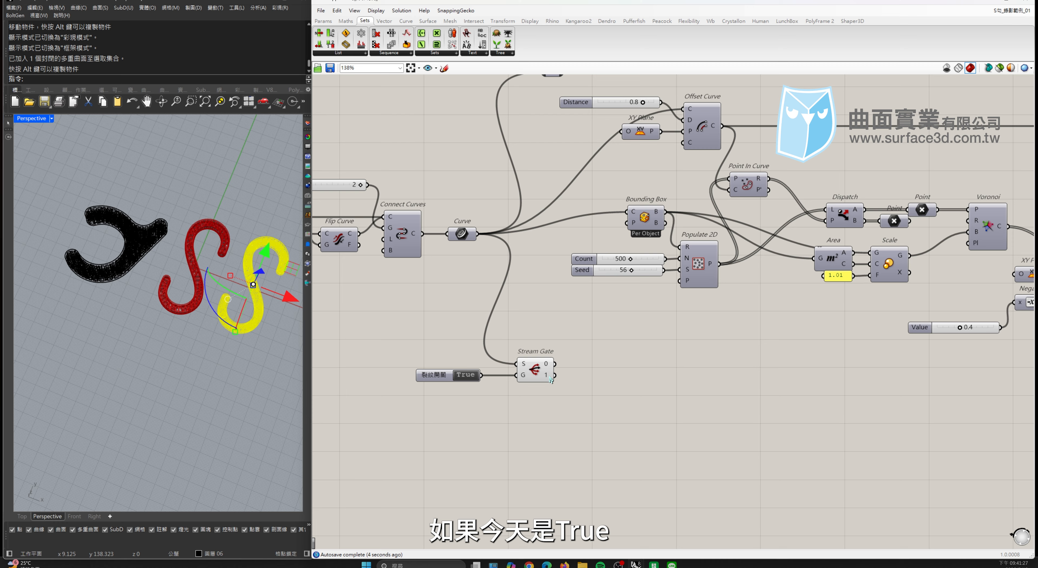
# Step: Connect Stream Gate's output 0 to Boundary Surfaces and move the Boundary Surfaces, Factor slider, Unit Z and Extrude group down level with the gate
pyautogui.moveTo(550, 379)
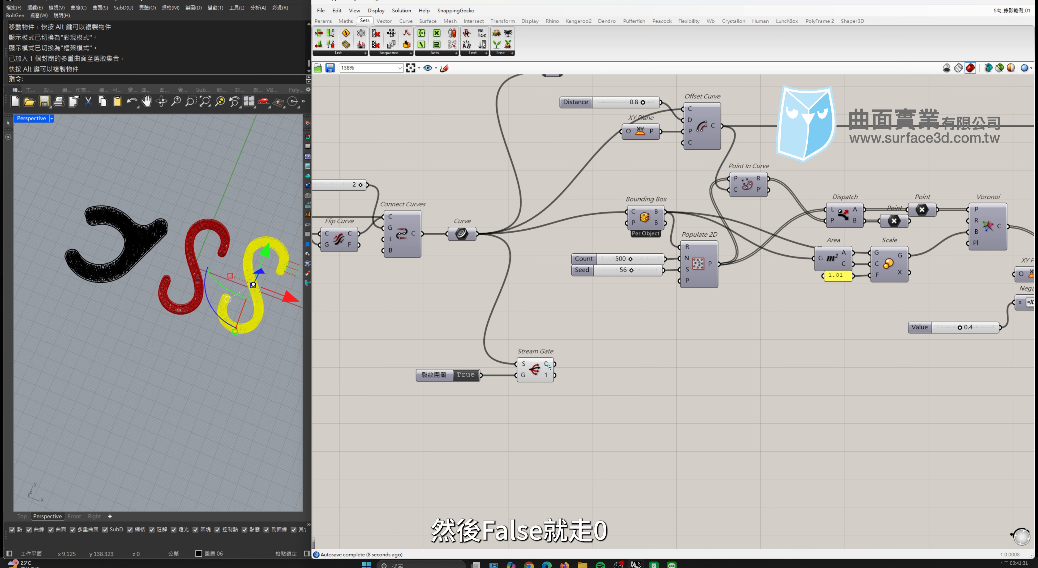
pyautogui.scroll(-3, 548, 366)
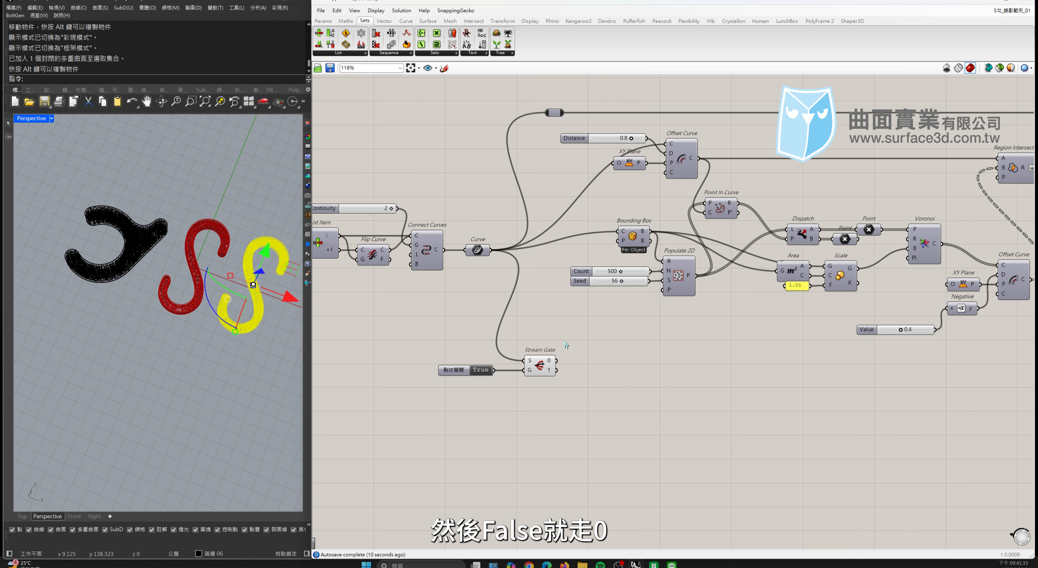
pyautogui.moveTo(429, 364); pyautogui.dragTo(871, 276)
pyautogui.moveTo(972, 247); pyautogui.dragTo(874, 309)
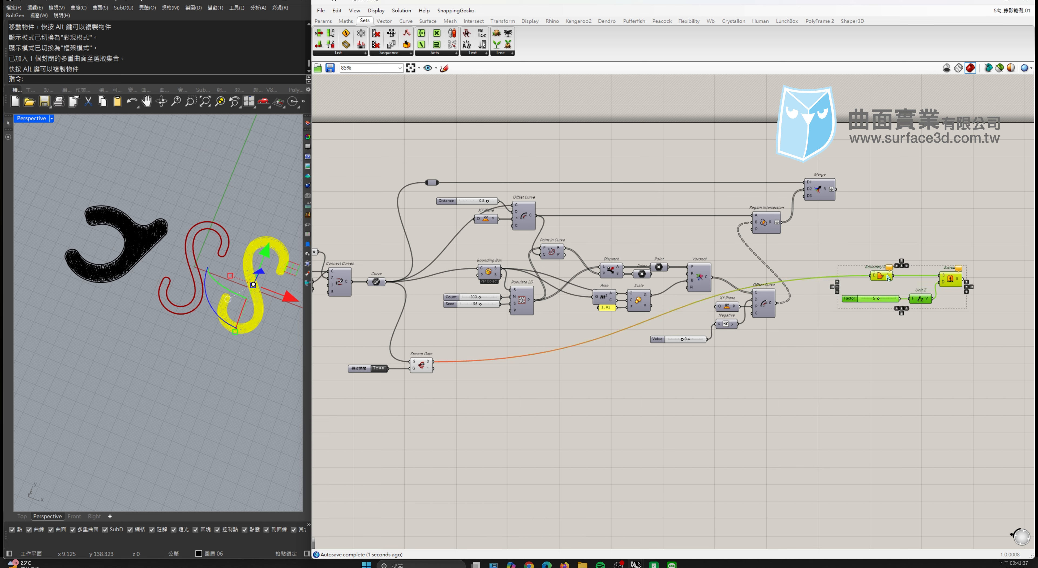
pyautogui.moveTo(886, 275); pyautogui.dragTo(897, 283)
pyautogui.click(854, 214)
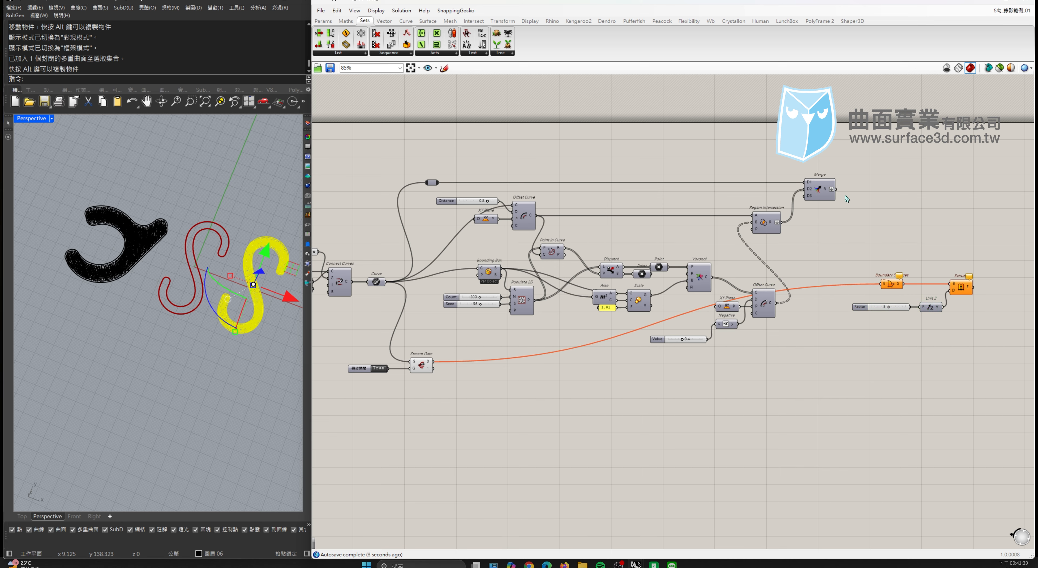
pyautogui.moveTo(867, 240); pyautogui.dragTo(975, 345)
pyautogui.moveTo(891, 283); pyautogui.dragTo(903, 361)
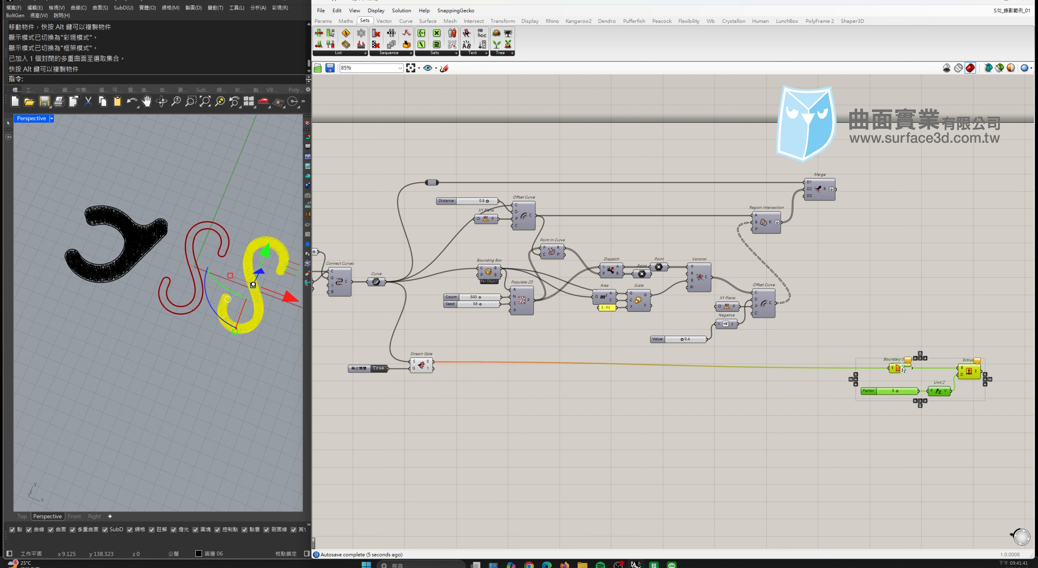
pyautogui.click(902, 343)
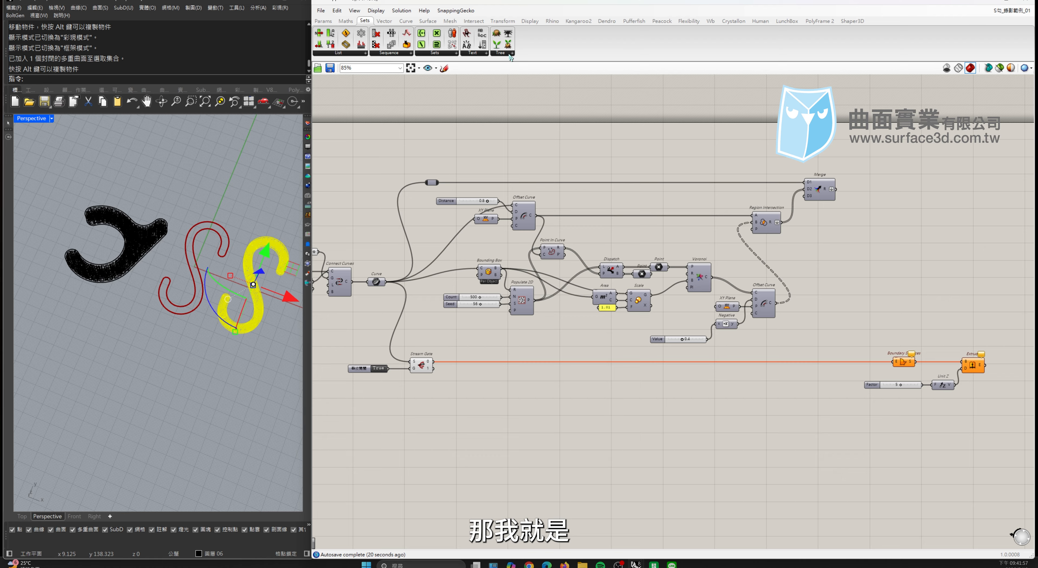
# Step: Insert a Stream Filter before Boundary Surfaces, feeding it the gate's output 0 on input 0 and the 裂紋開關 toggle on G
pyautogui.click(511, 54)
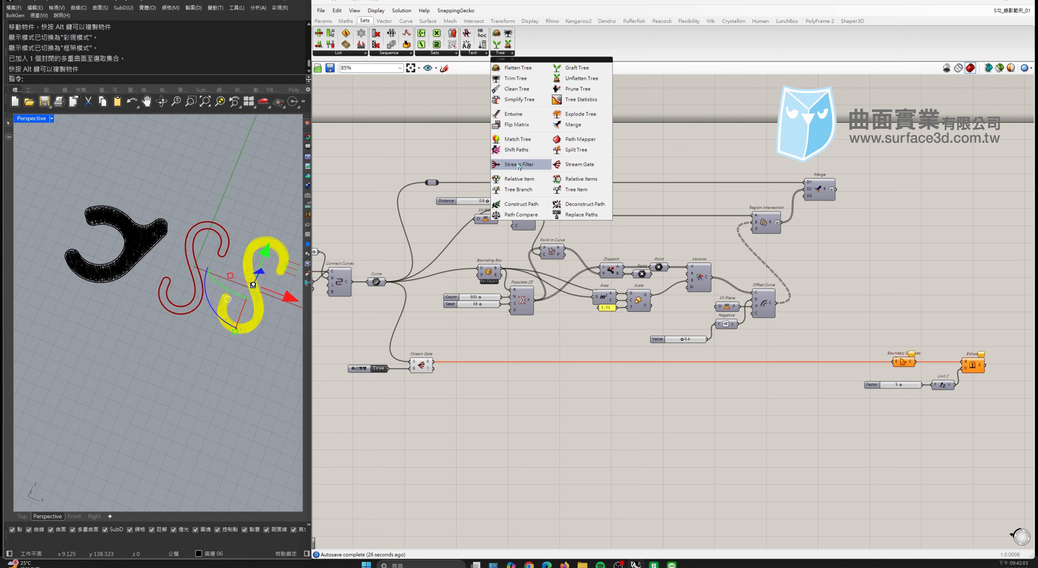
pyautogui.moveTo(519, 165); pyautogui.dragTo(901, 318)
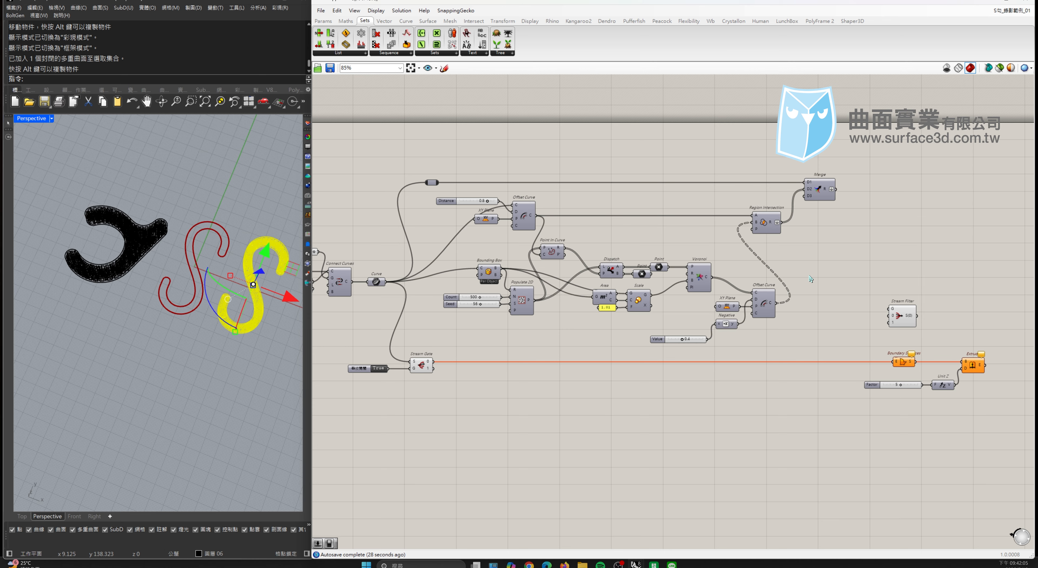
pyautogui.moveTo(909, 320); pyautogui.dragTo(856, 360)
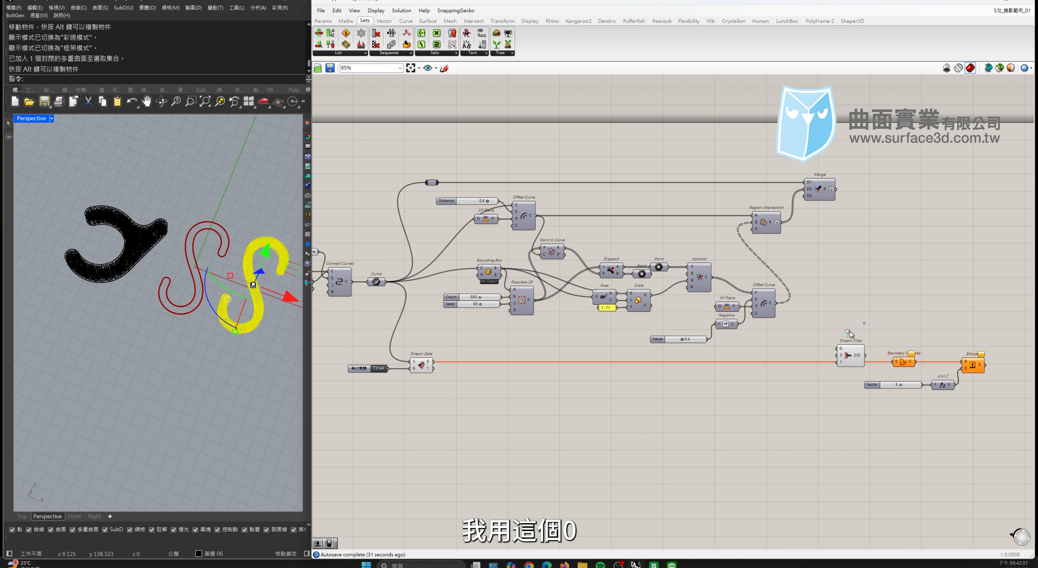
pyautogui.moveTo(441, 365); pyautogui.dragTo(849, 365)
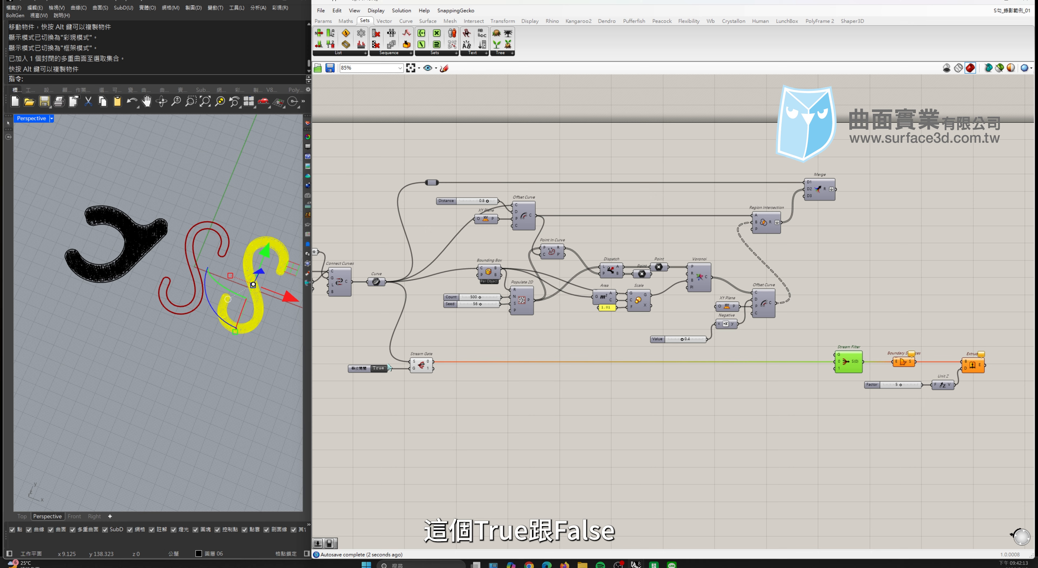
pyautogui.moveTo(566, 369); pyautogui.dragTo(848, 364)
pyautogui.moveTo(434, 368); pyautogui.dragTo(852, 366)
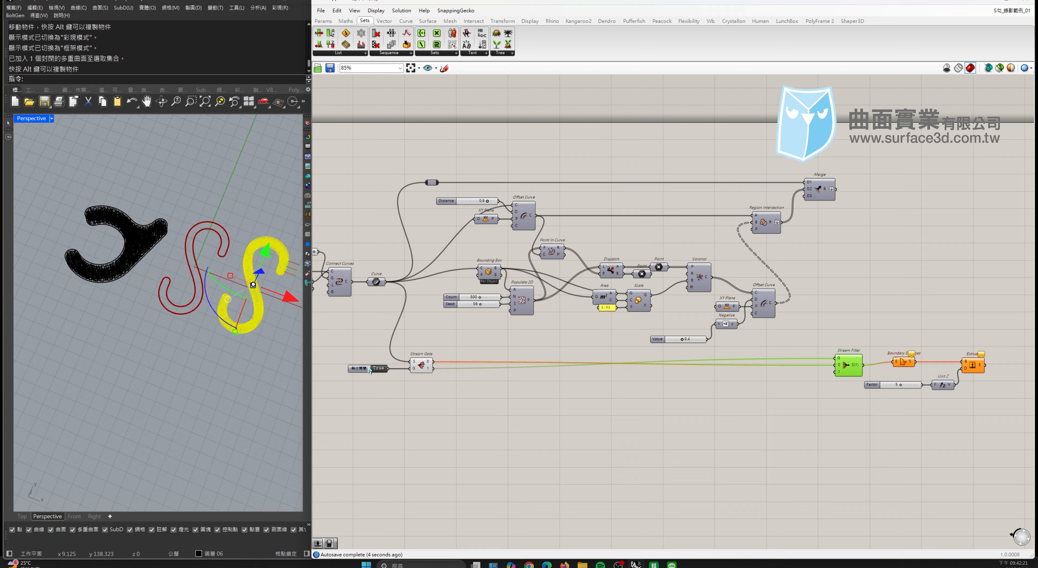
# Step: Reposition the 裂紋開關 toggle and Stream Gate so that their wires are easy to tell apart
pyautogui.moveTo(364, 371)
pyautogui.mouseDown()
pyautogui.moveTo(361, 393)
pyautogui.moveTo(368, 353)
pyautogui.mouseUp()
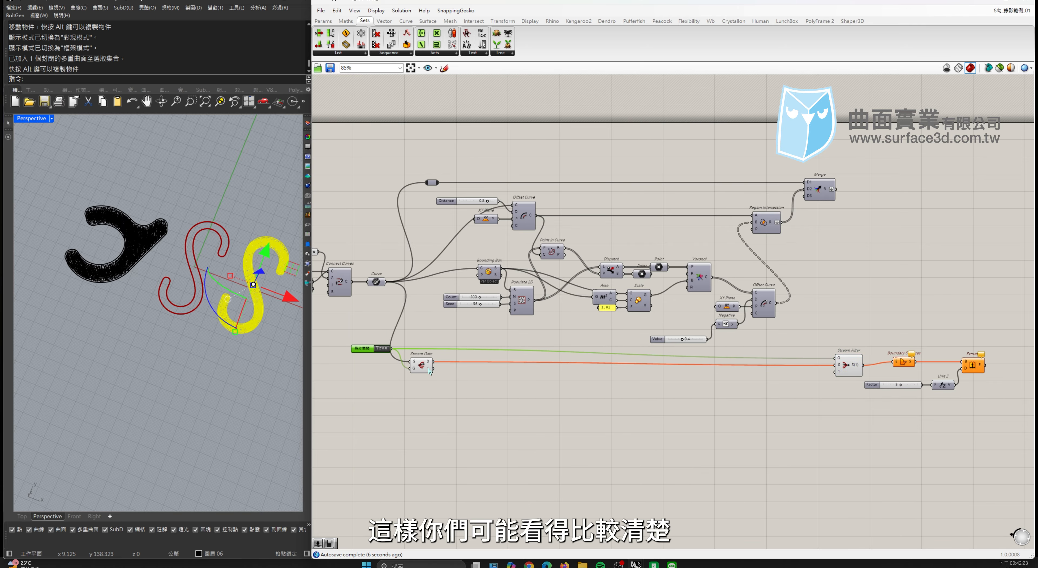
pyautogui.moveTo(425, 373); pyautogui.dragTo(431, 382)
pyautogui.moveTo(367, 354); pyautogui.dragTo(422, 373)
pyautogui.scroll(1, 531, 367)
pyautogui.click(404, 334)
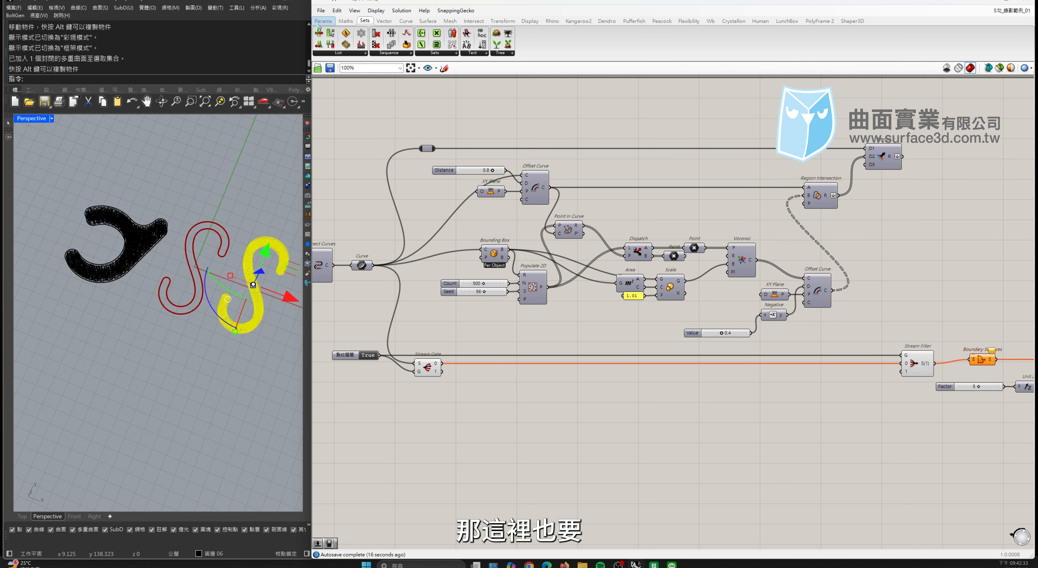
# Step: Add a Curve parameter ahead of the crack-pattern components and shift that group, its relay and the Value slider away to make room
pyautogui.click(323, 22)
pyautogui.moveTo(356, 36); pyautogui.dragTo(426, 225)
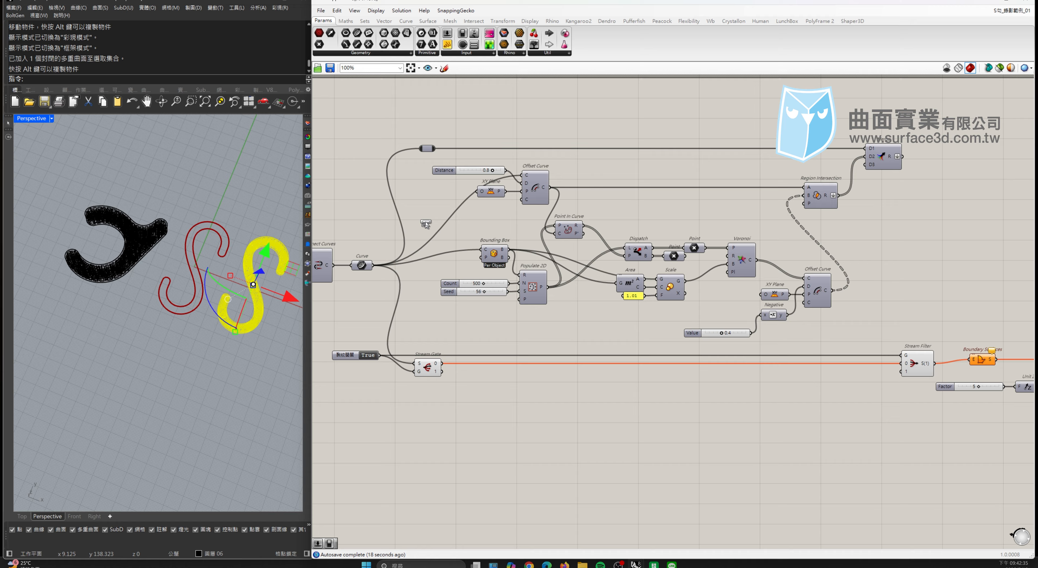
pyautogui.moveTo(929, 108); pyautogui.dragTo(462, 323)
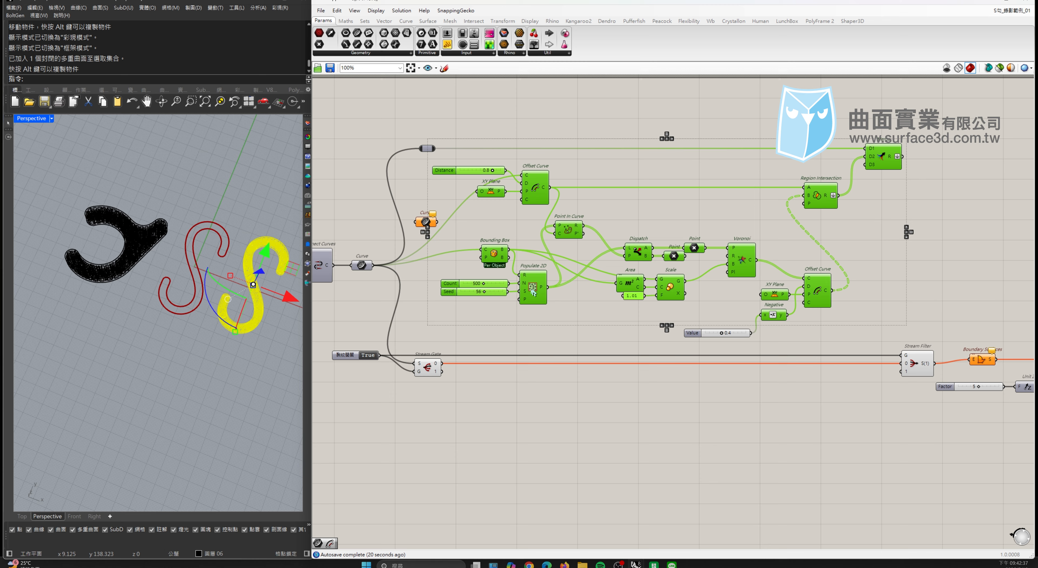
pyautogui.moveTo(526, 283); pyautogui.dragTo(552, 282)
pyautogui.moveTo(463, 128)
pyautogui.mouseDown()
pyautogui.moveTo(418, 166)
pyautogui.moveTo(475, 148)
pyautogui.mouseUp()
pyautogui.click(721, 312)
pyautogui.moveTo(703, 336); pyautogui.dragTo(721, 316)
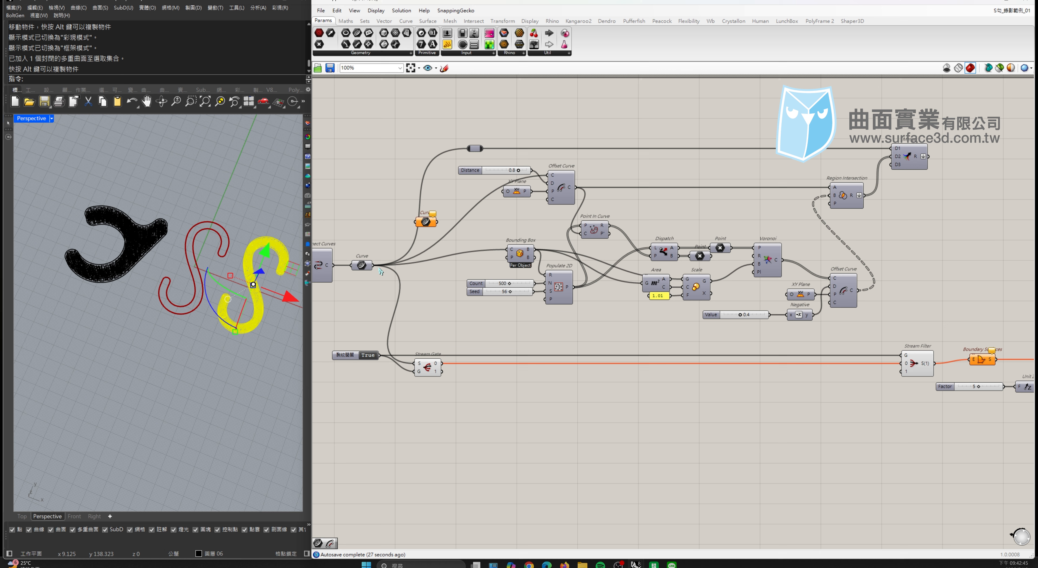
# Step: Transfer the outline Curve's crack-pattern wires to the new Curve parameter, keeping the outline Curve connected to Stream Gate's S input
pyautogui.keyDown('ctrl'); pyautogui.moveTo(375, 266); pyautogui.dragTo(416, 363); pyautogui.keyUp('ctrl')
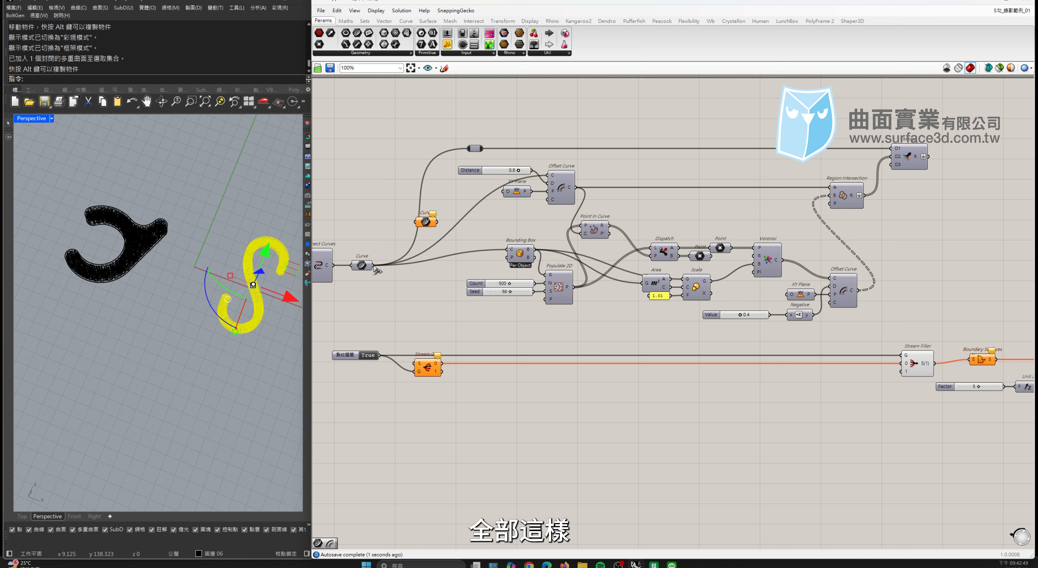
pyautogui.keyDown('ctrl'); pyautogui.keyDown('shift'); pyautogui.moveTo(375, 267); pyautogui.dragTo(436, 222); pyautogui.keyUp('shift'); pyautogui.keyUp('ctrl')
pyautogui.moveTo(425, 222); pyautogui.dragTo(418, 363)
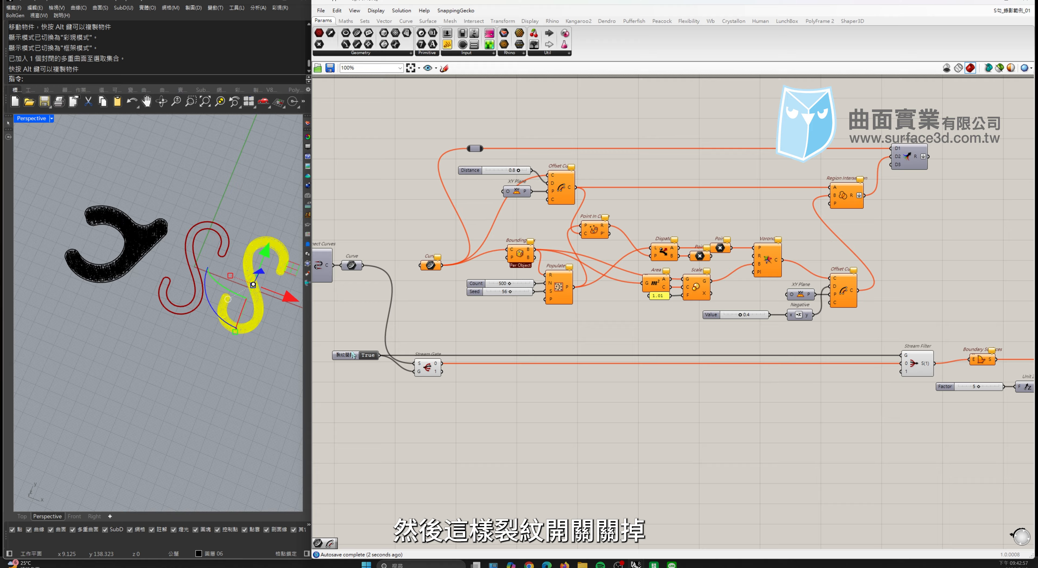
# Step: Set the 裂紋開關 toggle to False and inspect the extruded hook up close in the Rhino viewport
pyautogui.click(369, 356)
pyautogui.scroll(2, 191, 268)
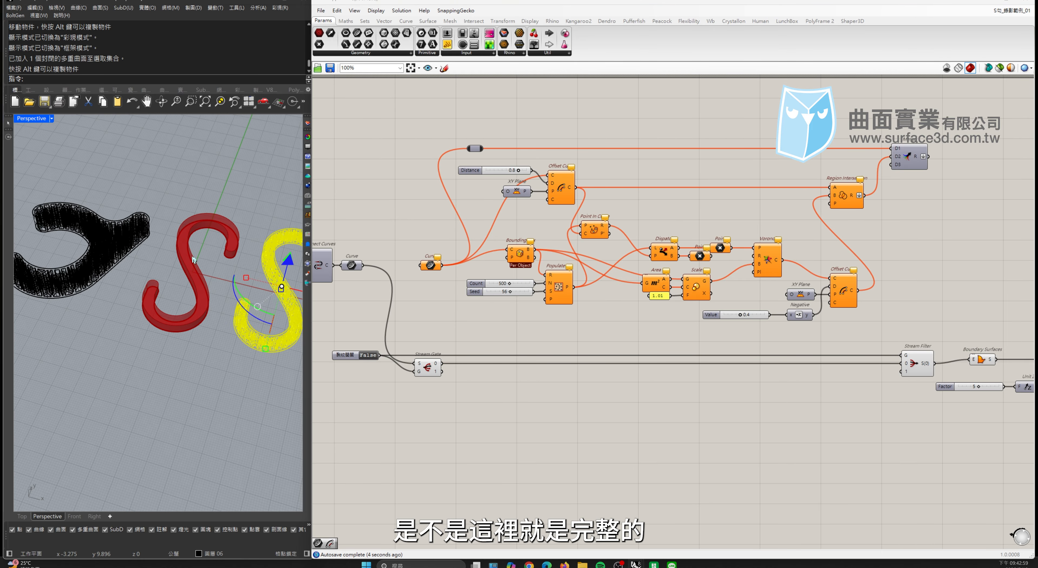
pyautogui.scroll(3, 176, 260)
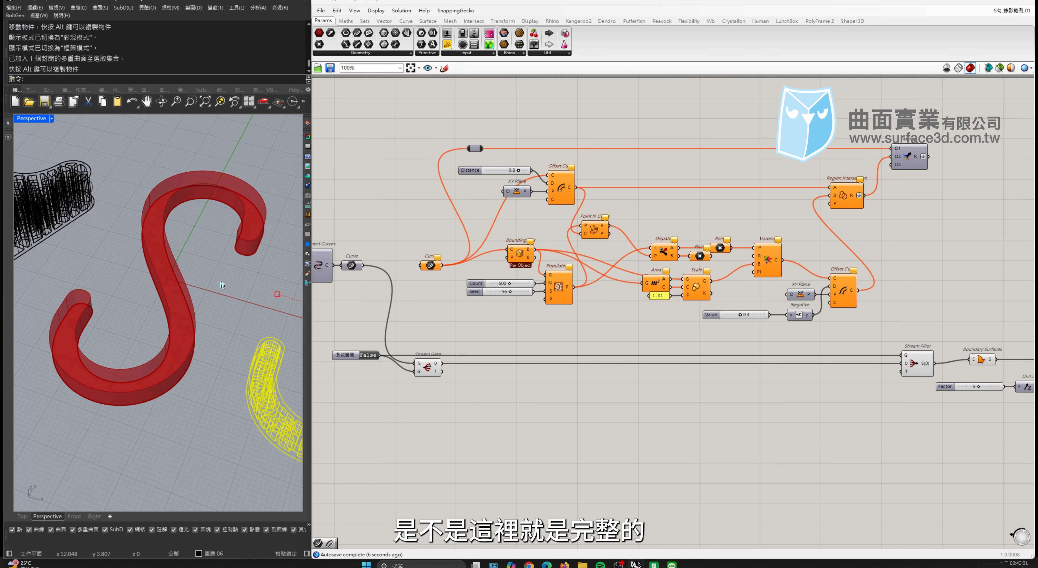
pyautogui.scroll(-1, 764, 362)
# Step: Align Boundary Surfaces, Extrude, Unit Z and the Factor slider with the Stream Filter's row
pyautogui.moveTo(959, 364); pyautogui.dragTo(801, 349, button='right')
pyautogui.click(802, 350)
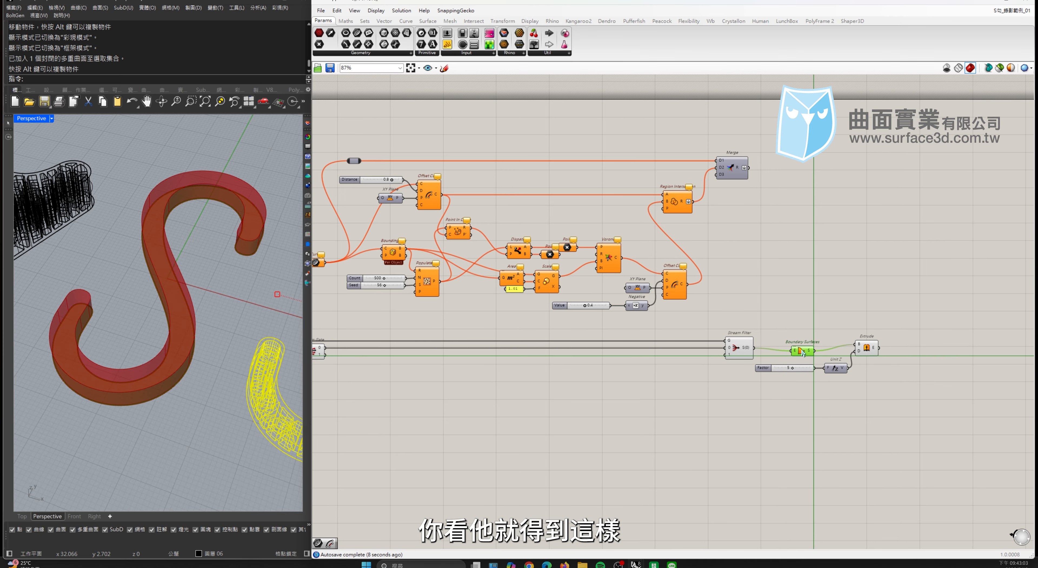
pyautogui.moveTo(895, 332); pyautogui.dragTo(806, 387)
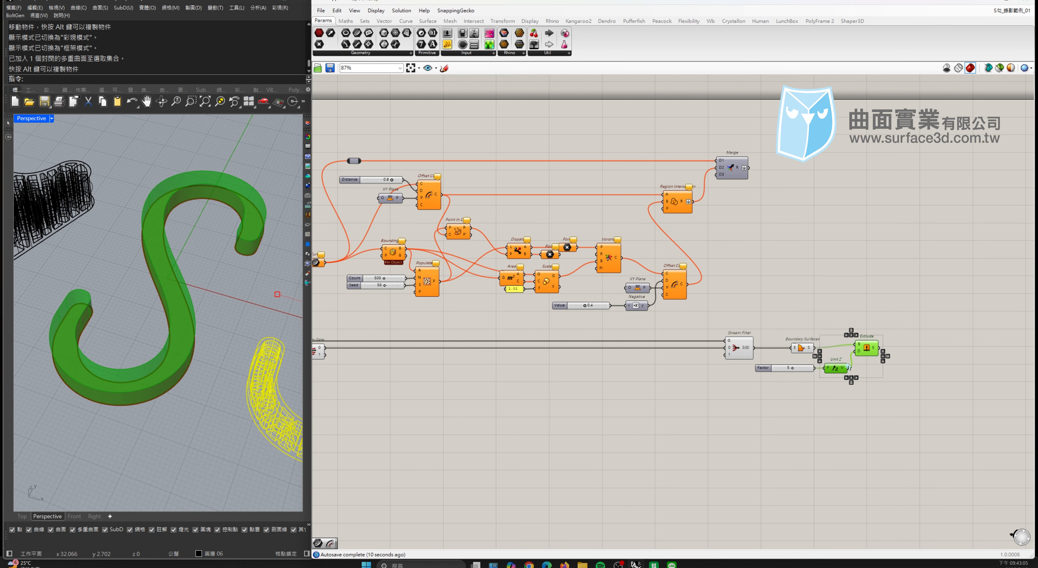
pyautogui.click(799, 377)
pyautogui.moveTo(811, 380); pyautogui.dragTo(806, 378)
pyautogui.click(735, 293)
# Step: Connect Merge's result to Stream Filter's input 1 and Stream Gate's output 1 to the crack-pattern Curve parameter
pyautogui.moveTo(754, 235); pyautogui.dragTo(859, 239, button='right')
pyautogui.moveTo(856, 171); pyautogui.dragTo(831, 358)
pyautogui.moveTo(402, 288); pyautogui.dragTo(497, 281, button='right')
pyautogui.scroll(1, 497, 281)
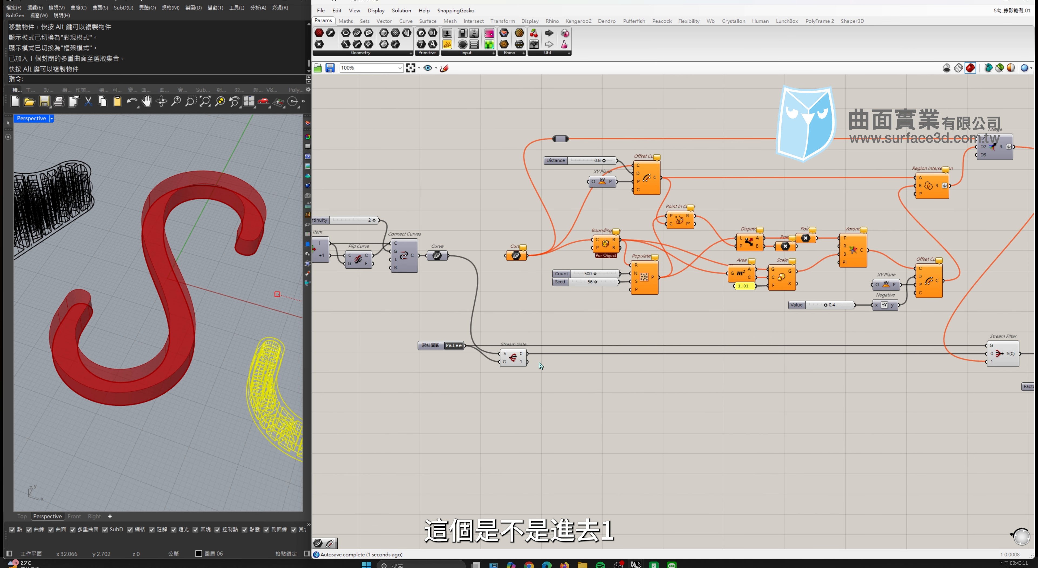
pyautogui.moveTo(525, 351); pyautogui.dragTo(507, 259)
pyautogui.moveTo(573, 301); pyautogui.dragTo(485, 291, button='right')
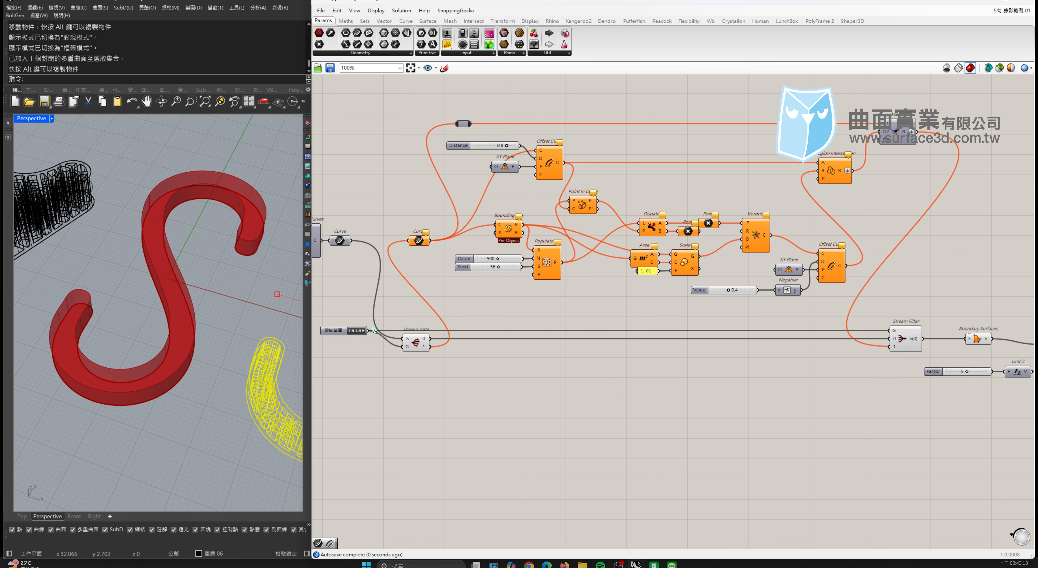
# Step: Move the 裂紋開關 toggle below the Stream Gate, clear of the outline wires
pyautogui.moveTo(343, 330); pyautogui.dragTo(340, 377)
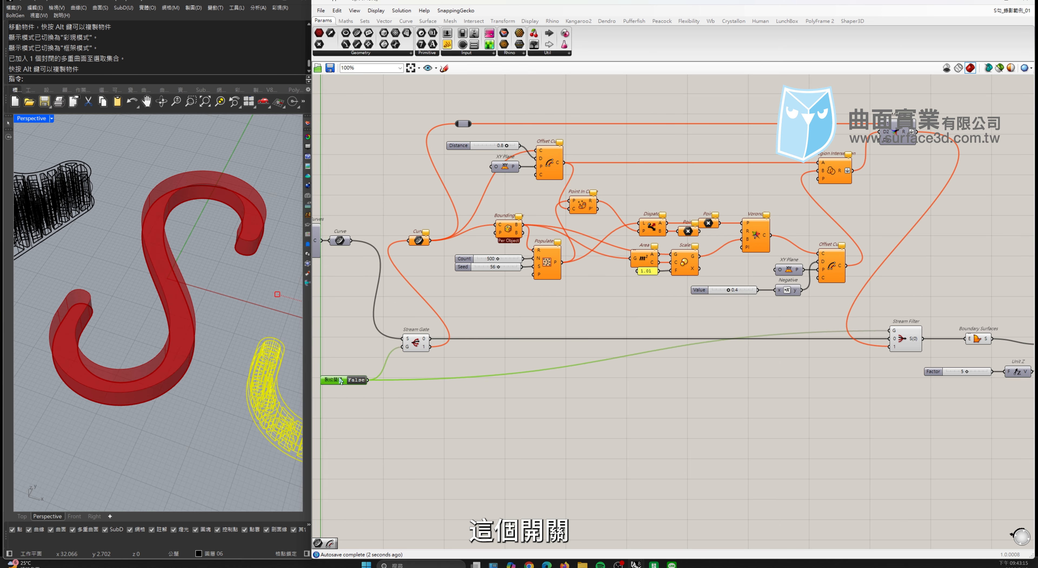
# Step: Switch the 裂紋開關 toggle to True, to False and back to True, comparing the cracked and plain hook
pyautogui.click(457, 394)
pyautogui.moveTo(354, 381); pyautogui.dragTo(359, 371, button='right')
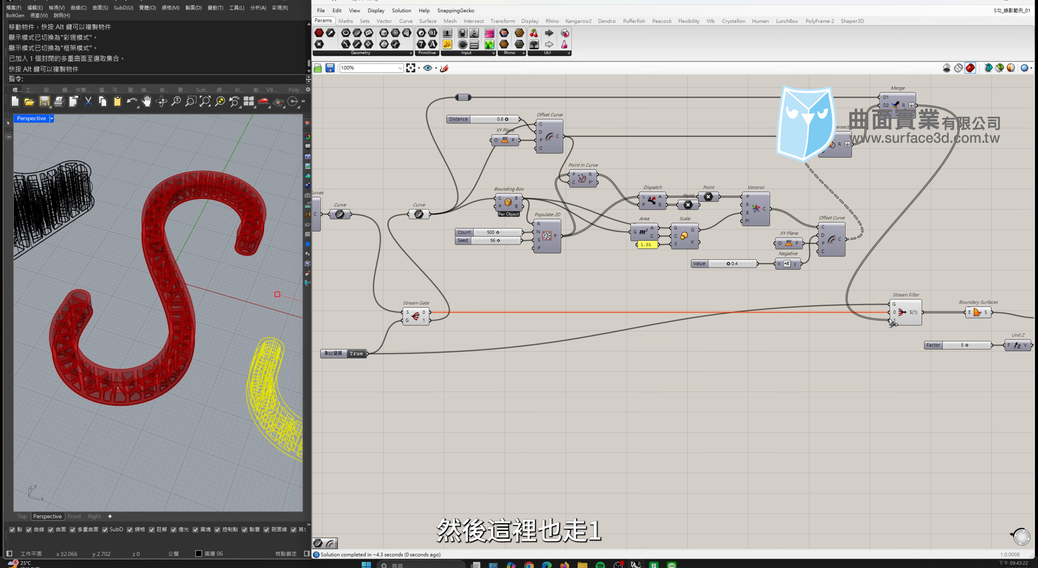
pyautogui.moveTo(892, 322); pyautogui.dragTo(655, 296, button='right')
pyautogui.click(817, 290)
pyautogui.click(523, 383)
pyautogui.moveTo(246, 330); pyautogui.dragTo(219, 318, button='right')
pyautogui.press('Escape')
pyautogui.moveTo(582, 365); pyautogui.dragTo(827, 397, button='right')
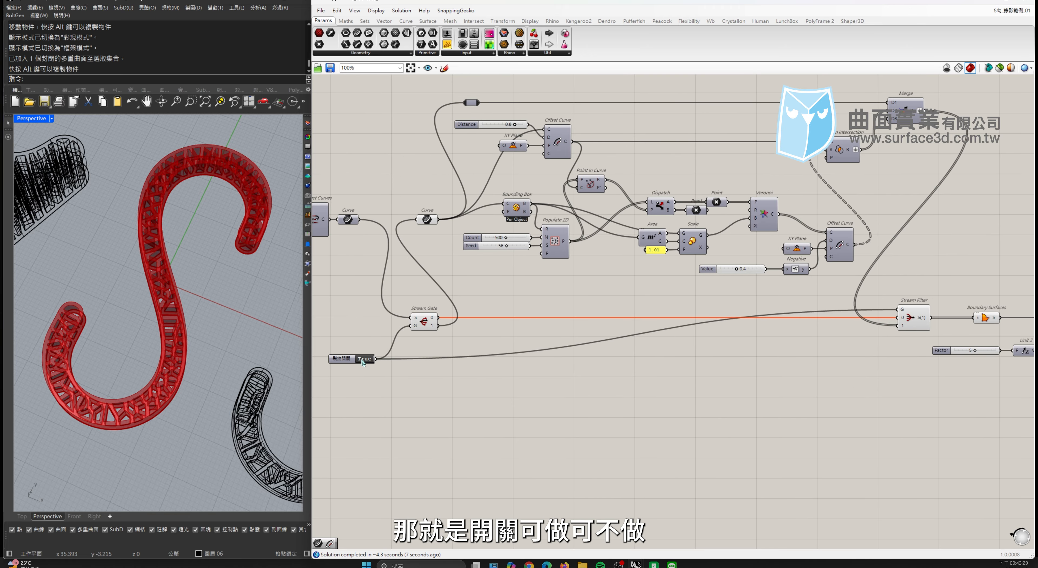
pyautogui.click(363, 358)
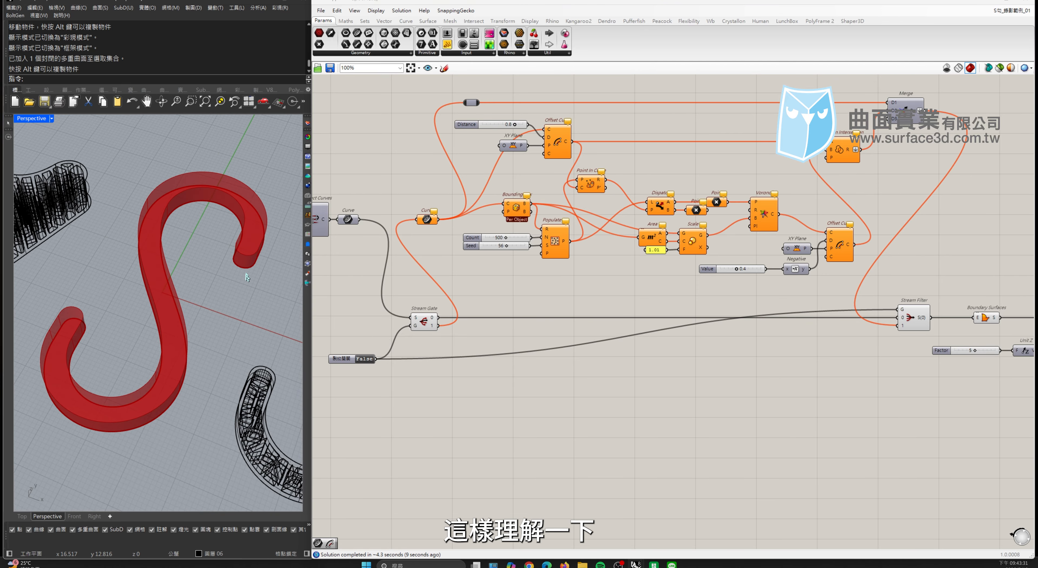
pyautogui.moveTo(247, 277); pyautogui.dragTo(254, 279, button='right')
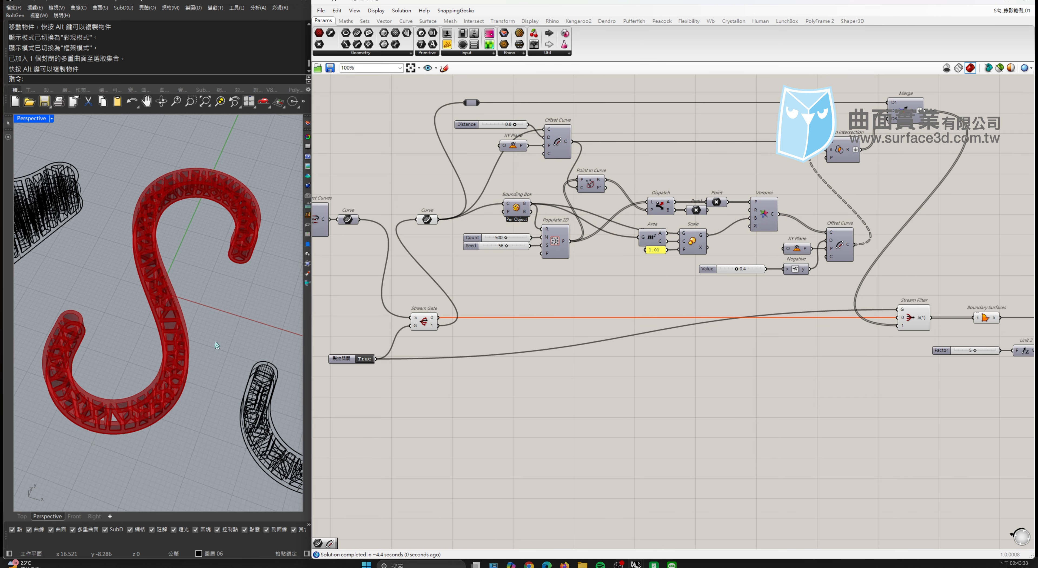
# Step: Bake the cracked hook from Extrude and move the baked copy below the original in Rhino
pyautogui.moveTo(967, 323); pyautogui.dragTo(753, 315, button='right')
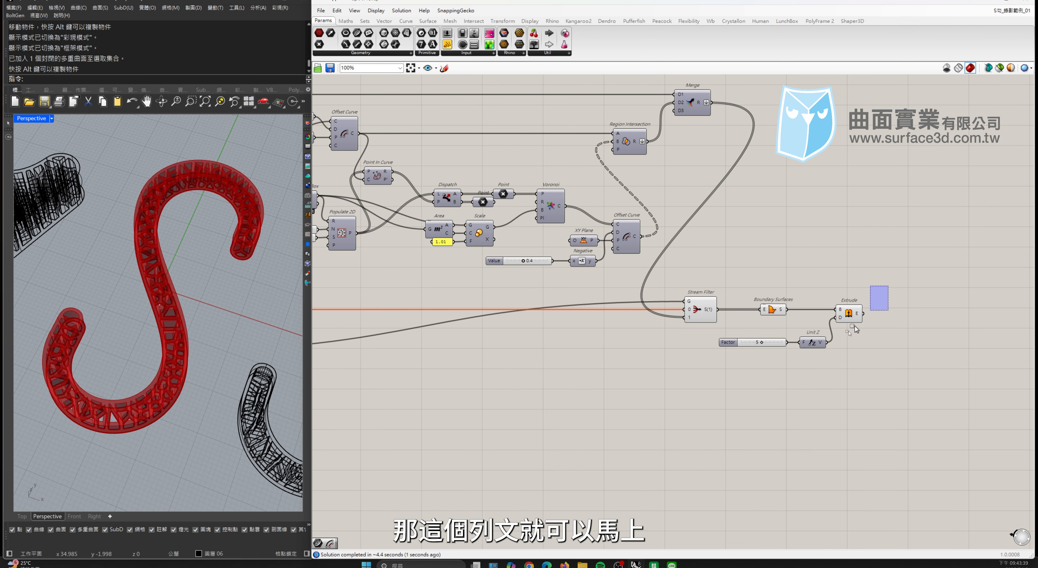
pyautogui.middleClick(842, 333)
pyautogui.click(857, 350)
pyautogui.click(172, 340)
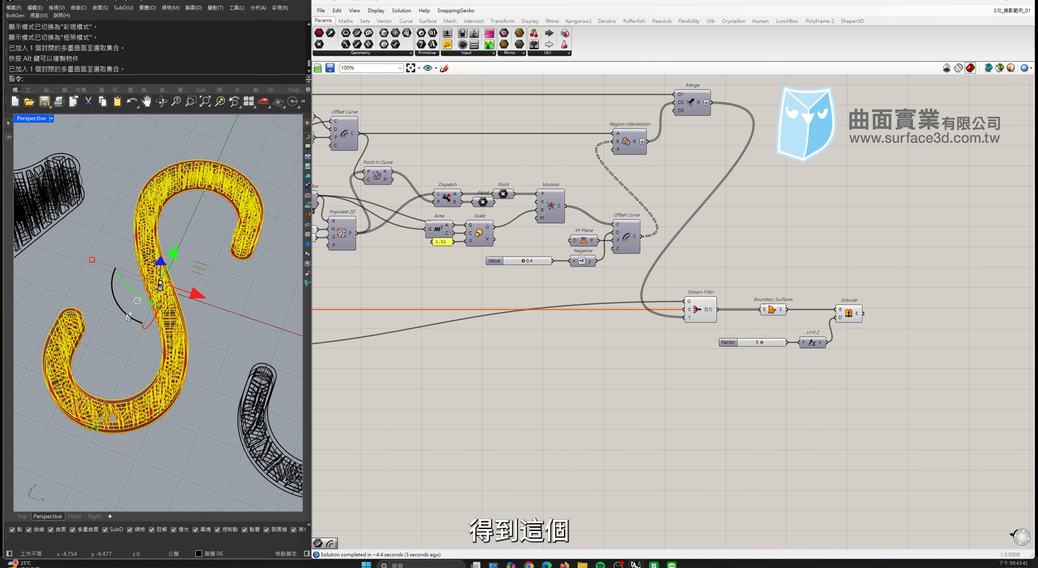
pyautogui.scroll(-3, 172, 342)
pyautogui.scroll(-2, 172, 342)
pyautogui.moveTo(149, 274); pyautogui.dragTo(139, 387)
pyautogui.click(93, 217)
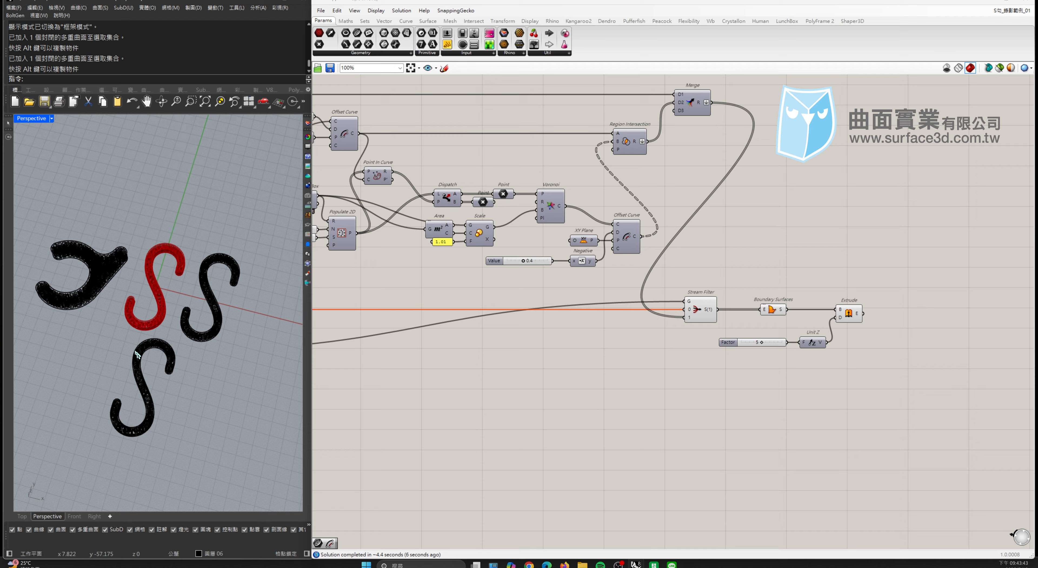
# Step: Draw a circle above the row of hooks in the Rhino Perspective view
pyautogui.click(8, 124)
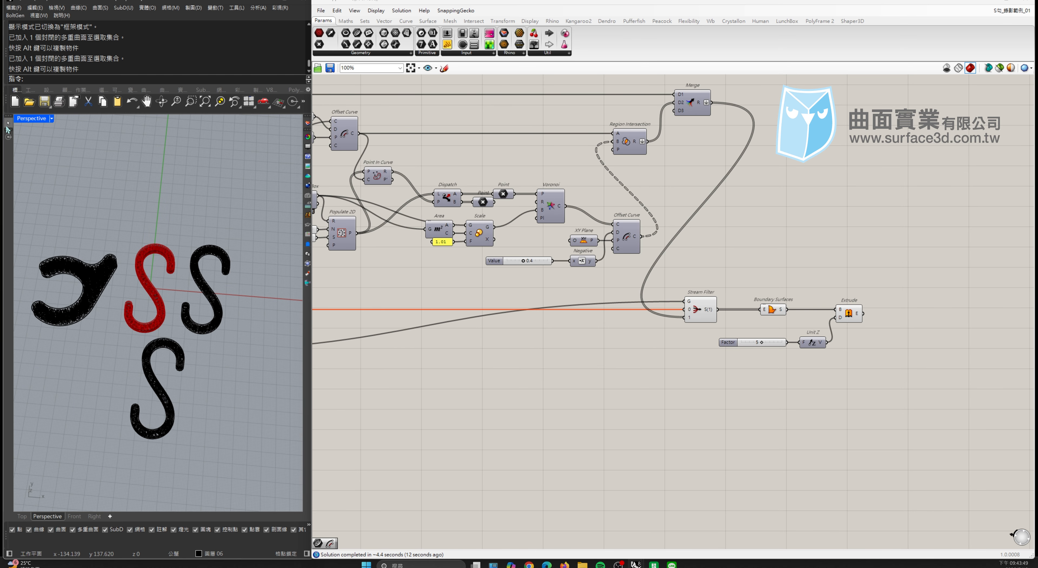
pyautogui.click(27, 140)
pyautogui.click(147, 214)
pyautogui.press('Return')
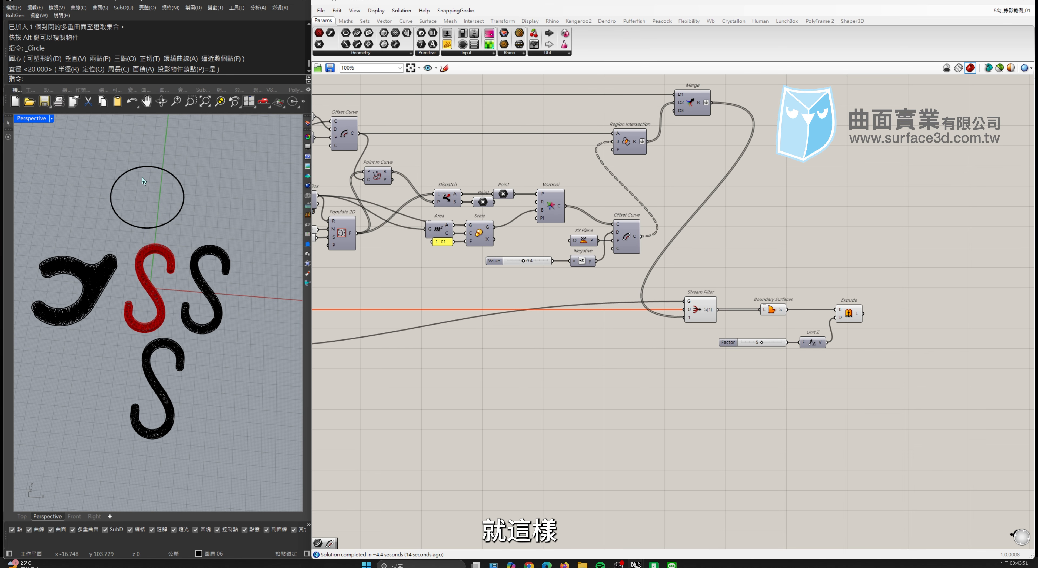
# Step: Add a Curve parameter referencing the circle and connect it to Stream Gate's S input in place of the hook outline
pyautogui.click(169, 186)
pyautogui.moveTo(169, 187); pyautogui.dragTo(92, 226, button='right')
pyautogui.scroll(3, 342, 303)
pyautogui.moveTo(343, 303); pyautogui.dragTo(512, 297, button='right')
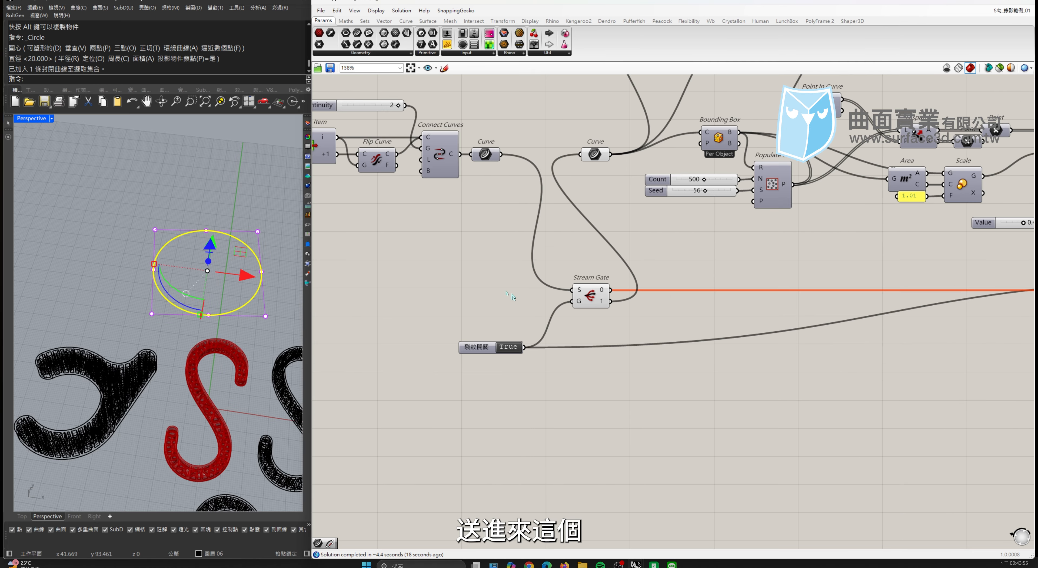
pyautogui.moveTo(454, 255); pyautogui.dragTo(447, 283, button='right')
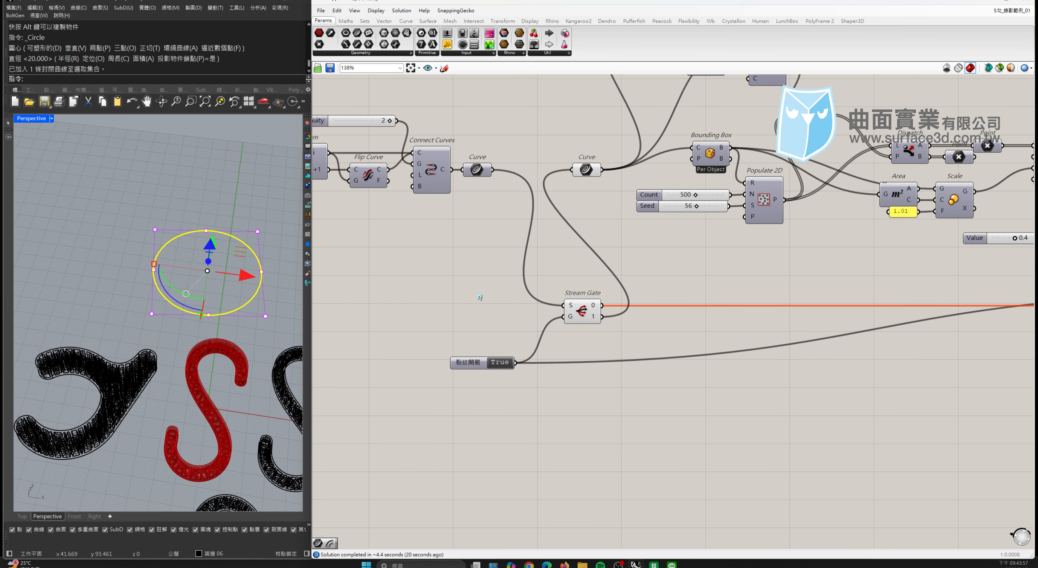
pyautogui.moveTo(509, 299); pyautogui.dragTo(486, 295, button='right')
pyautogui.moveTo(357, 33); pyautogui.dragTo(563, 305)
pyautogui.rightClick(463, 292)
pyautogui.click(499, 406)
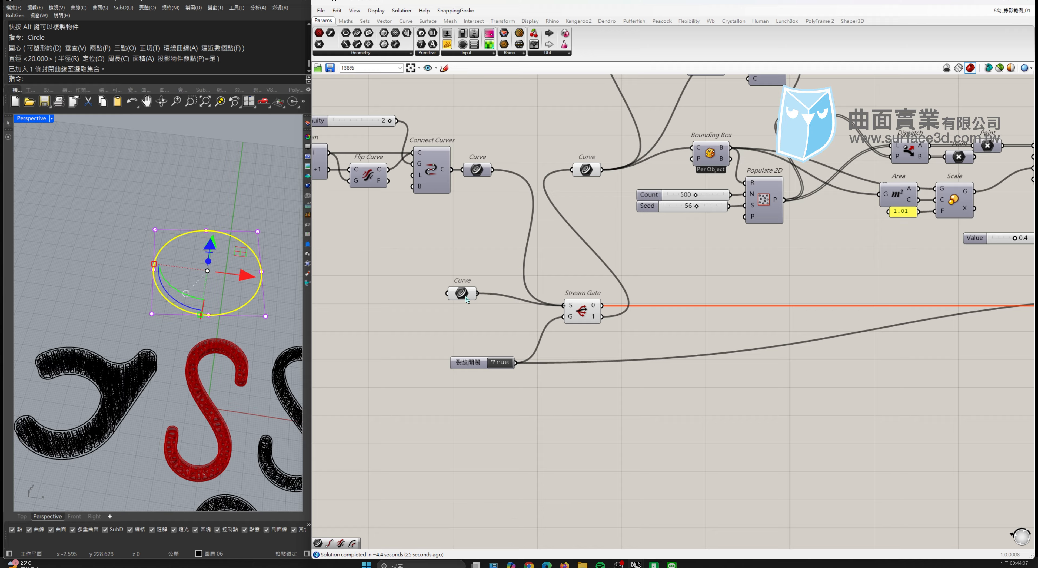
pyautogui.moveTo(463, 296); pyautogui.dragTo(477, 308)
# Step: Examine the circle's crack pattern along its outer edge in the Perspective and Top views
pyautogui.click(243, 253)
pyautogui.scroll(5, 244, 253)
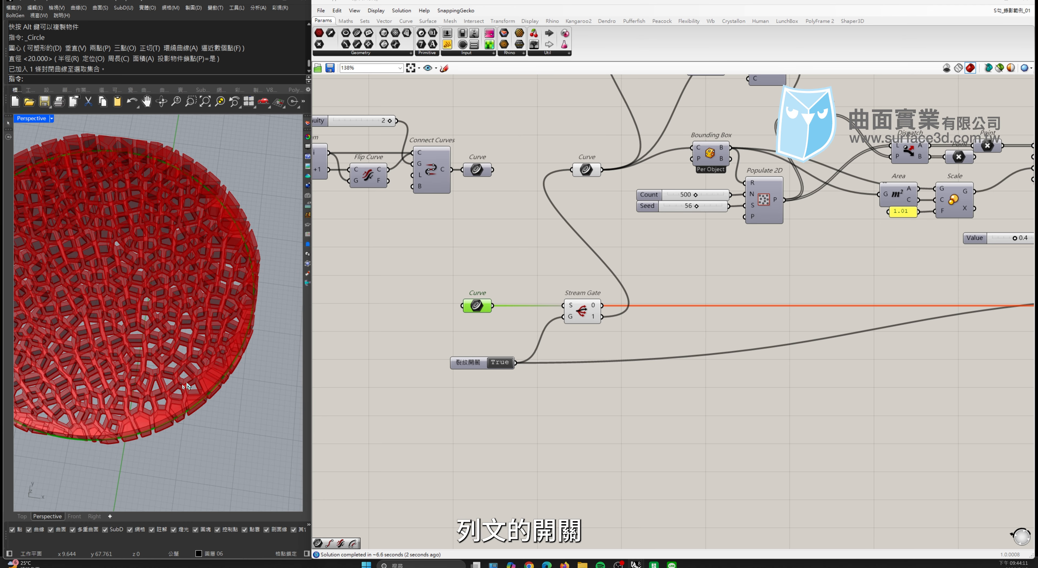
pyautogui.click(22, 516)
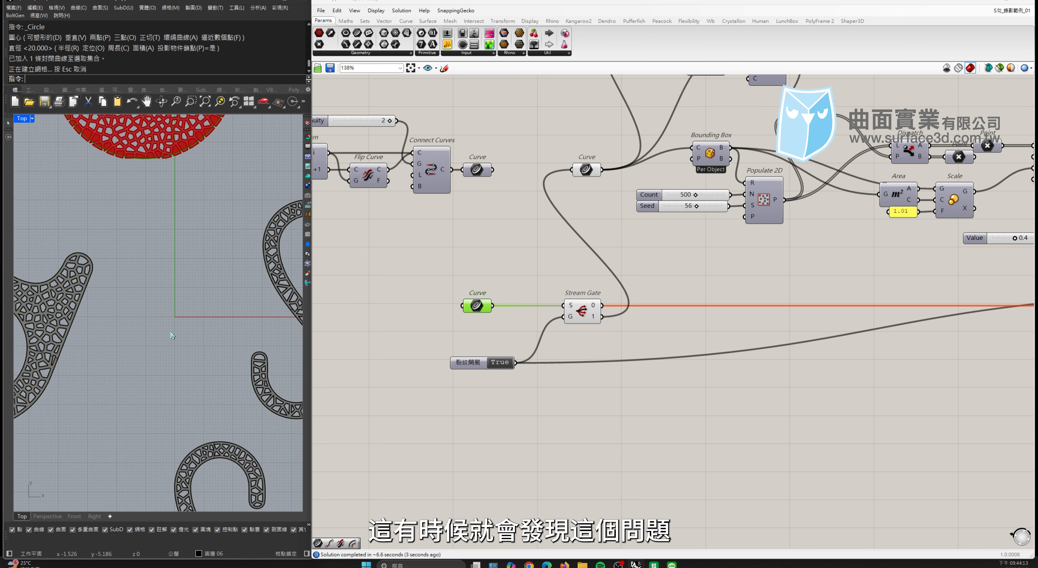
pyautogui.moveTo(218, 185); pyautogui.dragTo(203, 326, button='right')
pyautogui.click(185, 139)
pyautogui.moveTo(181, 143); pyautogui.dragTo(211, 233, button='right')
pyautogui.scroll(3, 210, 235)
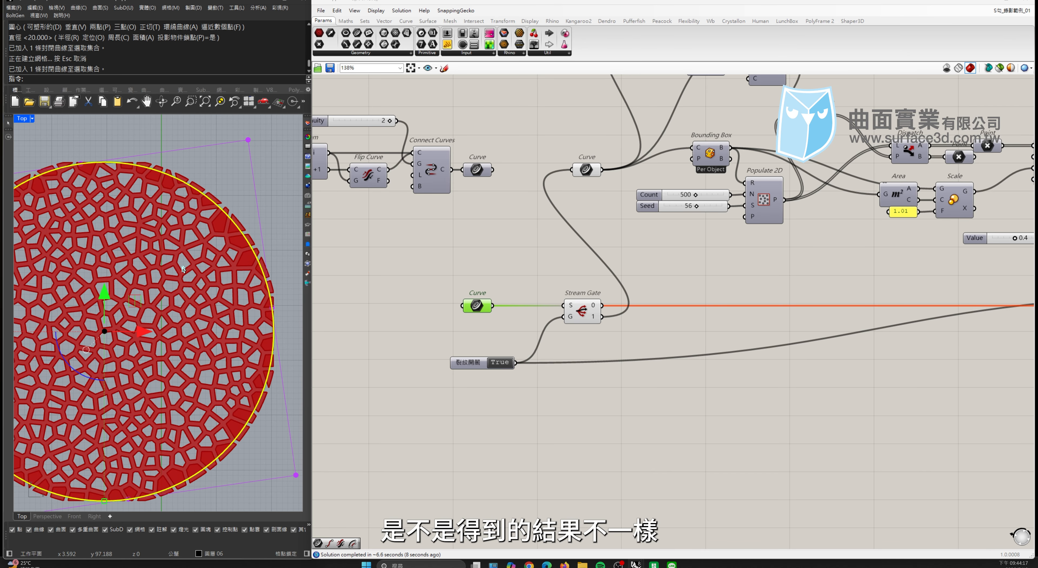
pyautogui.scroll(-2, 196, 175)
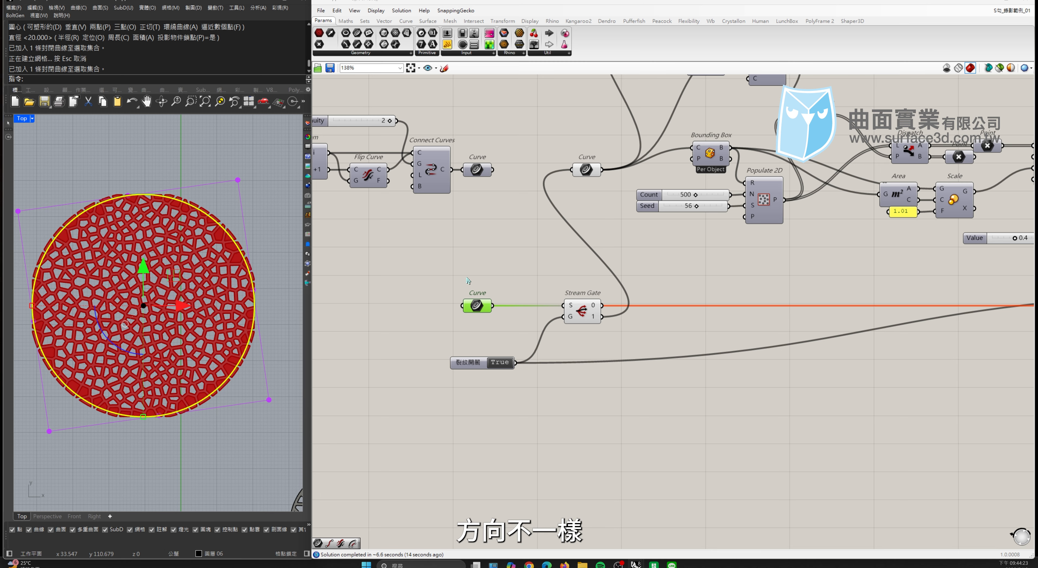
# Step: Flip the circle's curve direction in Rhino and check the regenerated crack pattern up close
pyautogui.click(8, 123)
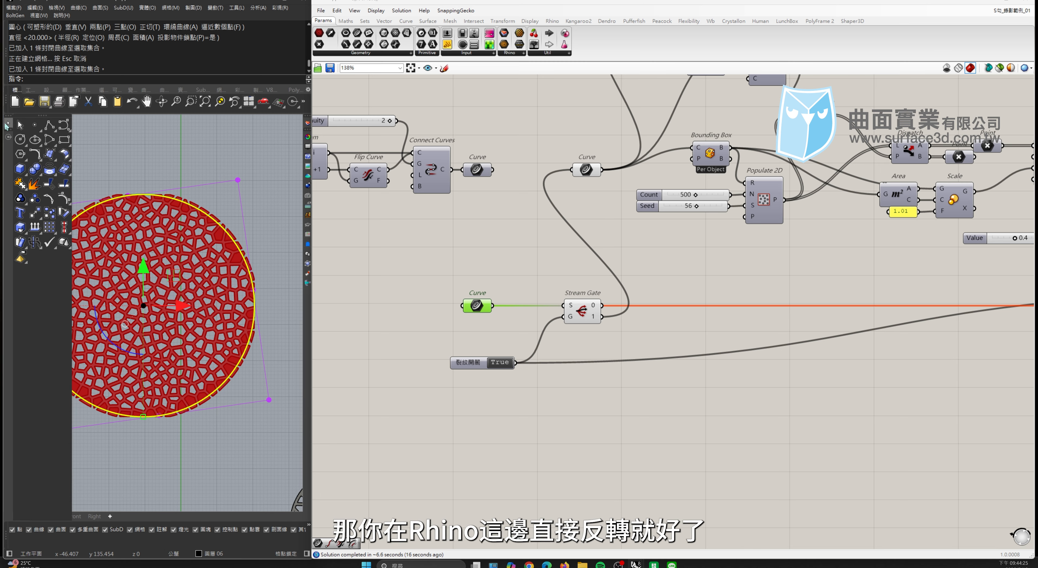
pyautogui.click(39, 230)
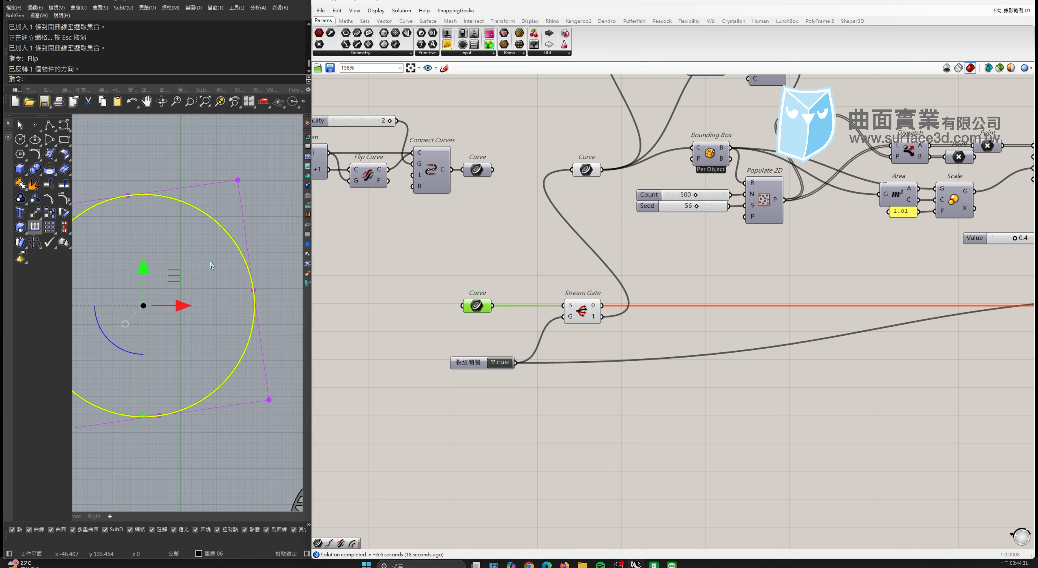
pyautogui.click(511, 286)
pyautogui.click(239, 249)
pyautogui.scroll(6, 161, 256)
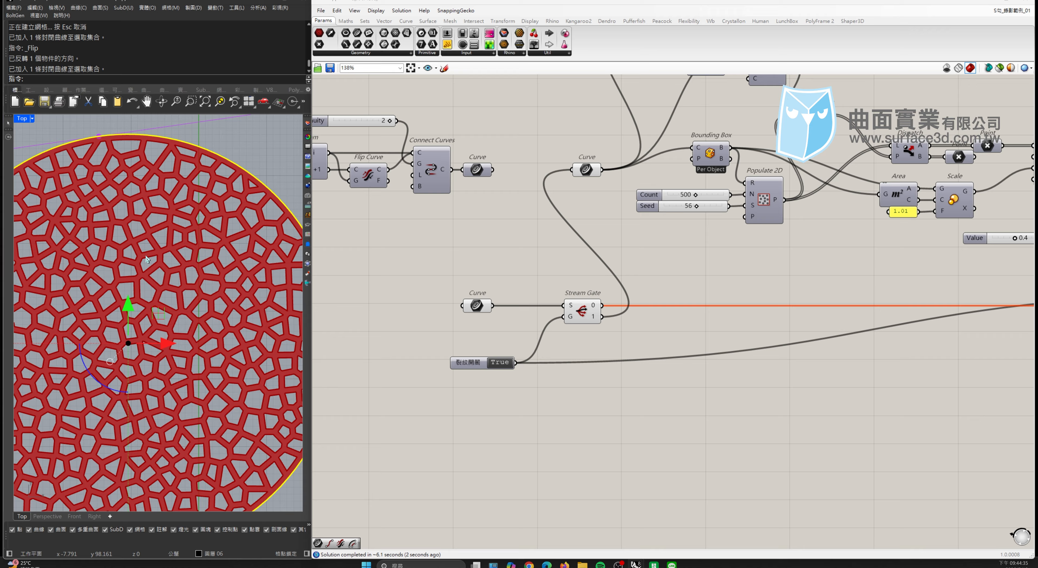
# Step: Show the hidden objects in the Rhino model
pyautogui.scroll(-10, 140, 238)
pyautogui.click(157, 369)
pyautogui.moveTo(157, 404); pyautogui.dragTo(237, 292, button='right')
pyautogui.scroll(-2, 212, 317)
pyautogui.moveTo(150, 350); pyautogui.dragTo(214, 296, button='right')
pyautogui.scroll(3, 214, 296)
pyautogui.moveTo(217, 387); pyautogui.dragTo(38, 351, button='right')
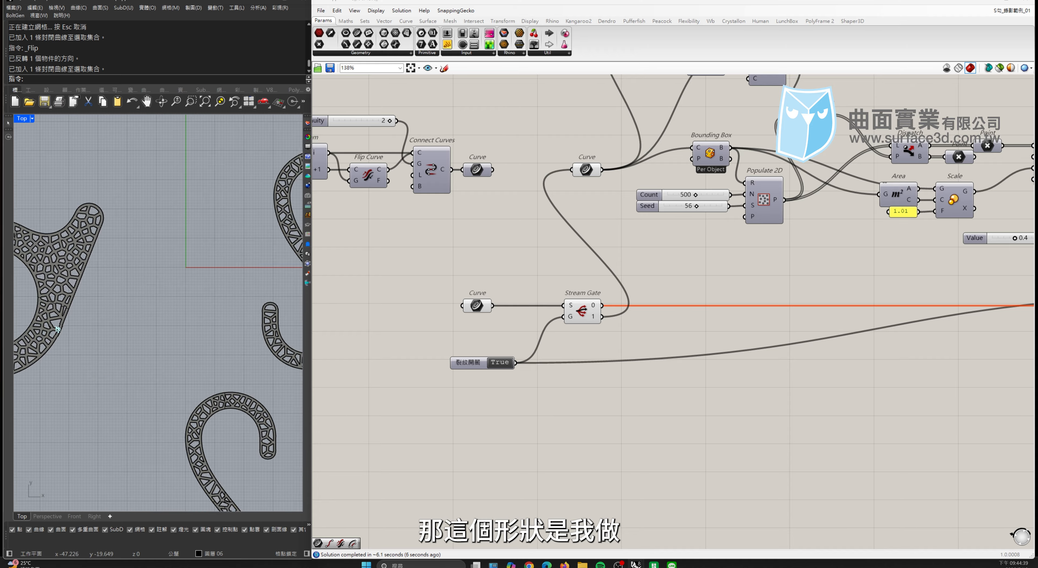
pyautogui.middleClick(86, 200)
pyautogui.click(95, 210)
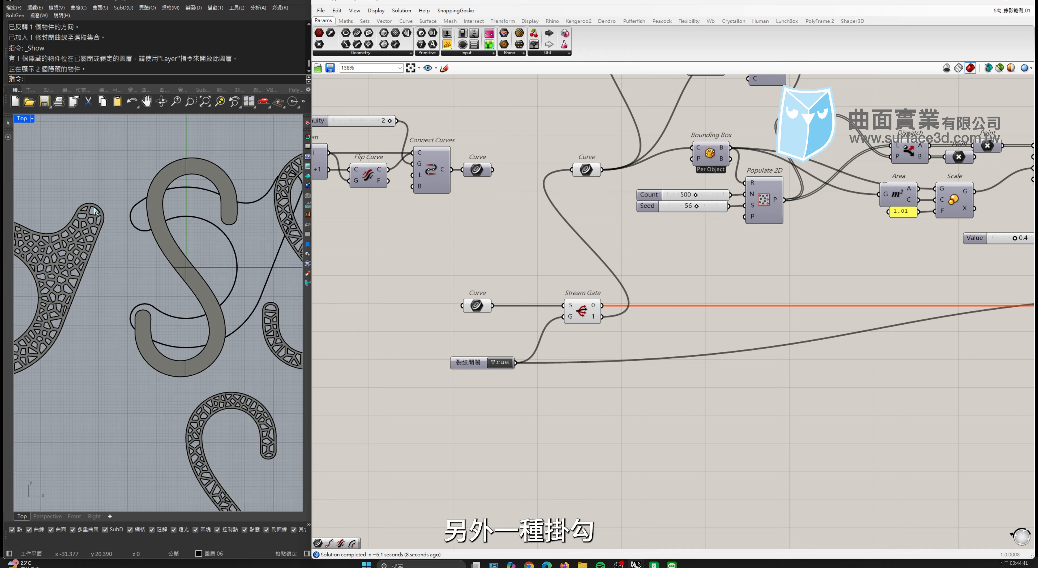
# Step: Move the alternative hook's outline curve from the S-hook to below the baked cracked hook of the same shape
pyautogui.scroll(-2, 239, 251)
pyautogui.click(238, 251)
pyautogui.scroll(-4, 240, 242)
pyautogui.moveTo(258, 226); pyautogui.dragTo(148, 347)
# Step: Set the Curve parameter feeding Stream Gate to the moved alternative hook outline
pyautogui.moveTo(473, 300); pyautogui.dragTo(475, 301, button='right')
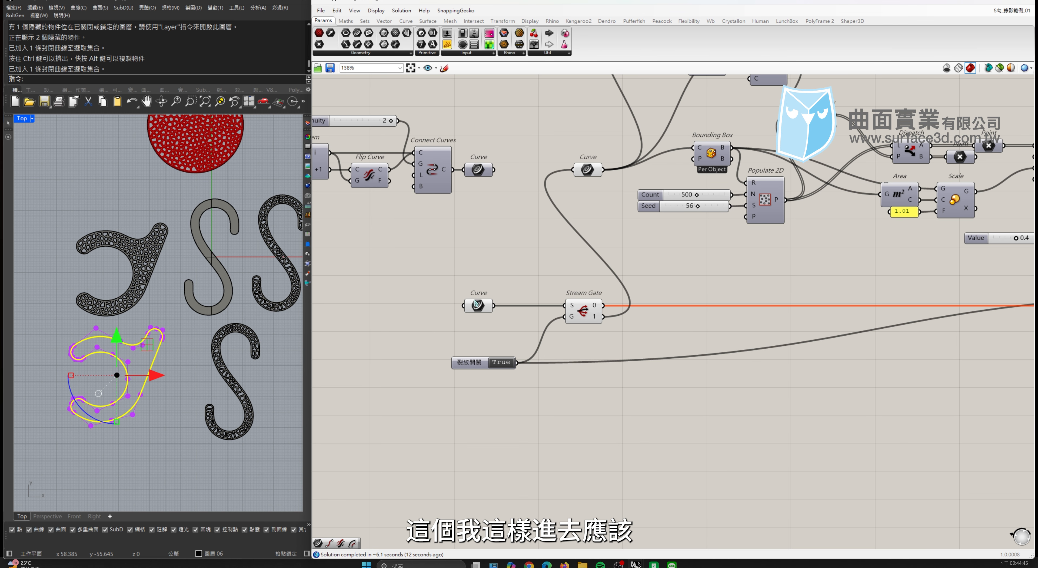
pyautogui.rightClick(474, 306)
pyautogui.click(496, 420)
pyautogui.scroll(4, 186, 355)
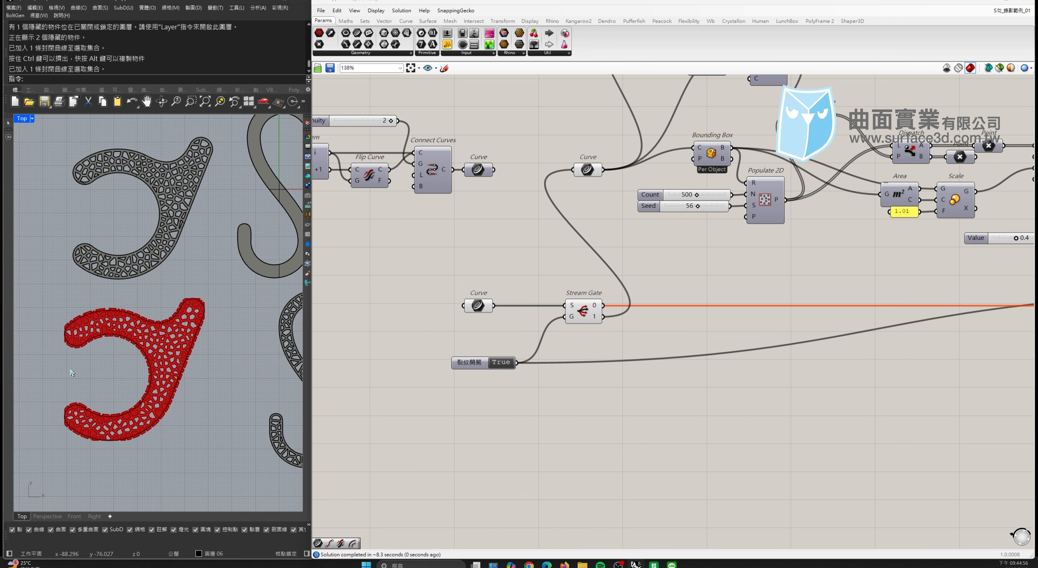
# Step: Flip the alternative hook outline's curve direction in Rhino
pyautogui.moveTo(251, 387); pyautogui.dragTo(185, 344)
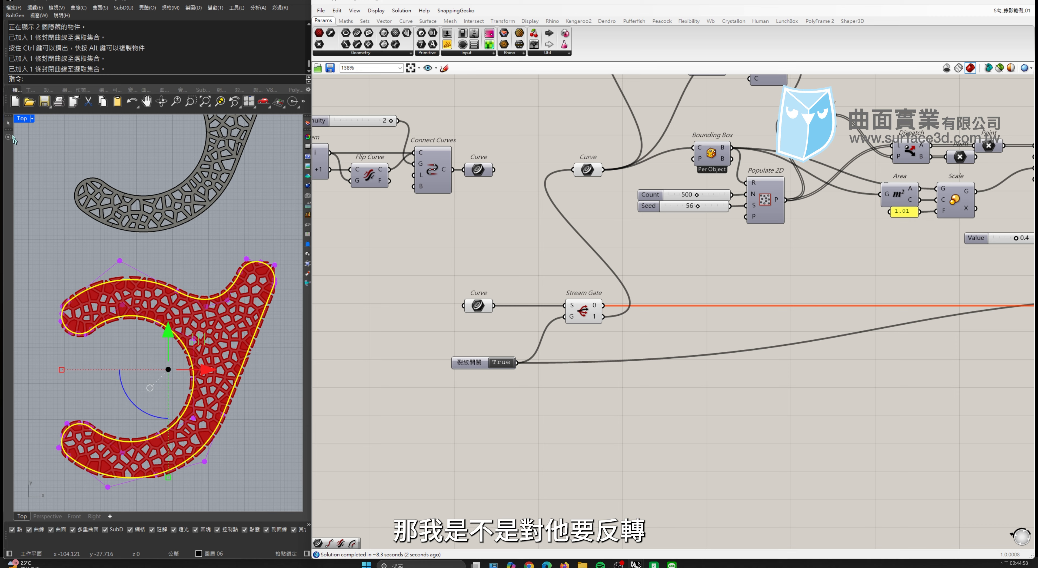
pyautogui.click(8, 122)
pyautogui.click(32, 242)
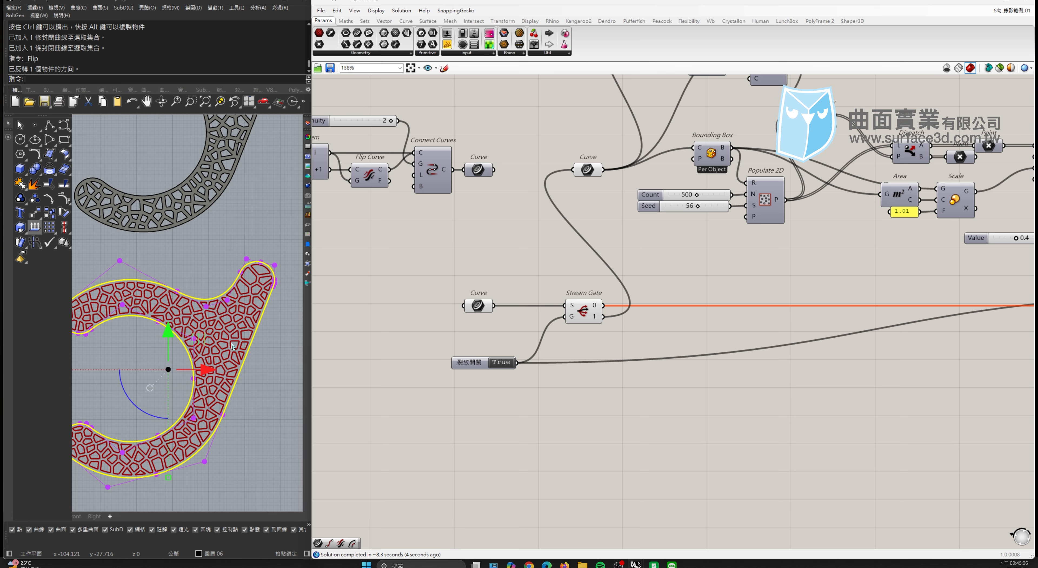
pyautogui.click(233, 343)
# Step: Inspect the cracked alternative hook in the Perspective view and highlight its source outline through the Curve parameter
pyautogui.click(47, 516)
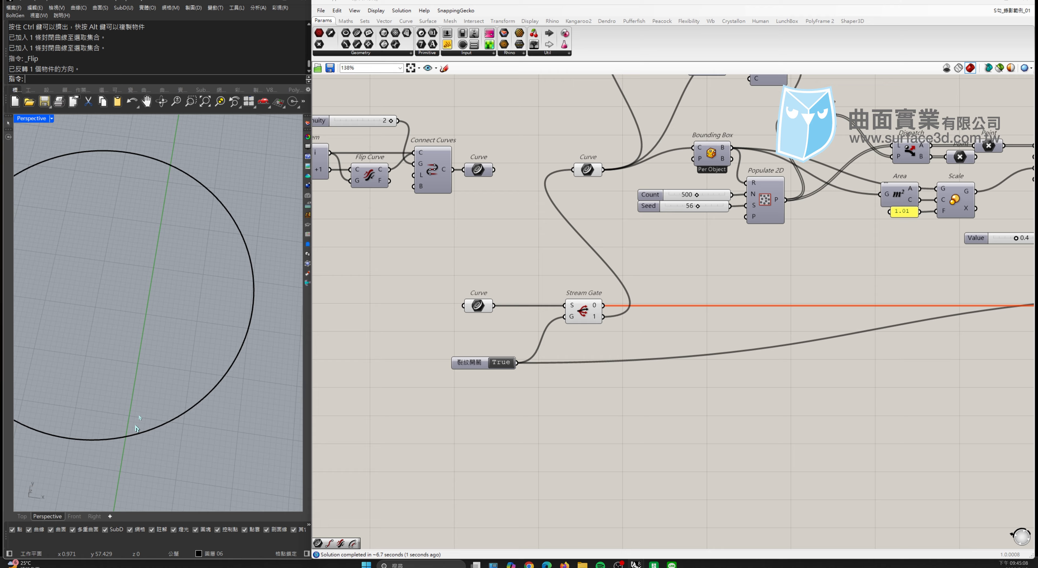
pyautogui.scroll(-5, 220, 320)
pyautogui.scroll(4, 225, 387)
pyautogui.scroll(3, 176, 308)
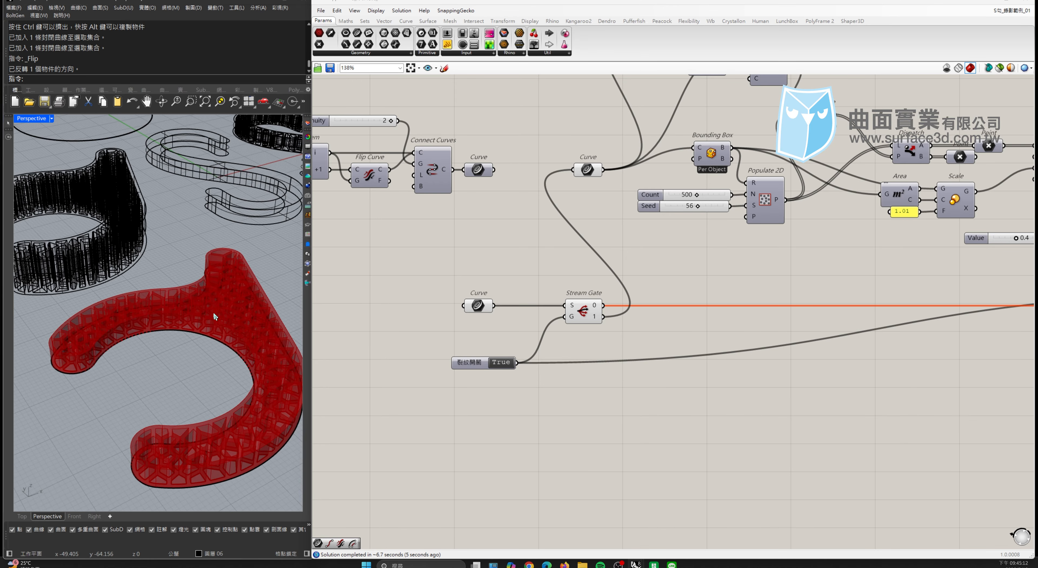
pyautogui.hotkey('ctrl', 'shift', 'e')
pyautogui.scroll(6, 242, 383)
pyautogui.moveTo(252, 396); pyautogui.dragTo(252, 328, button='right')
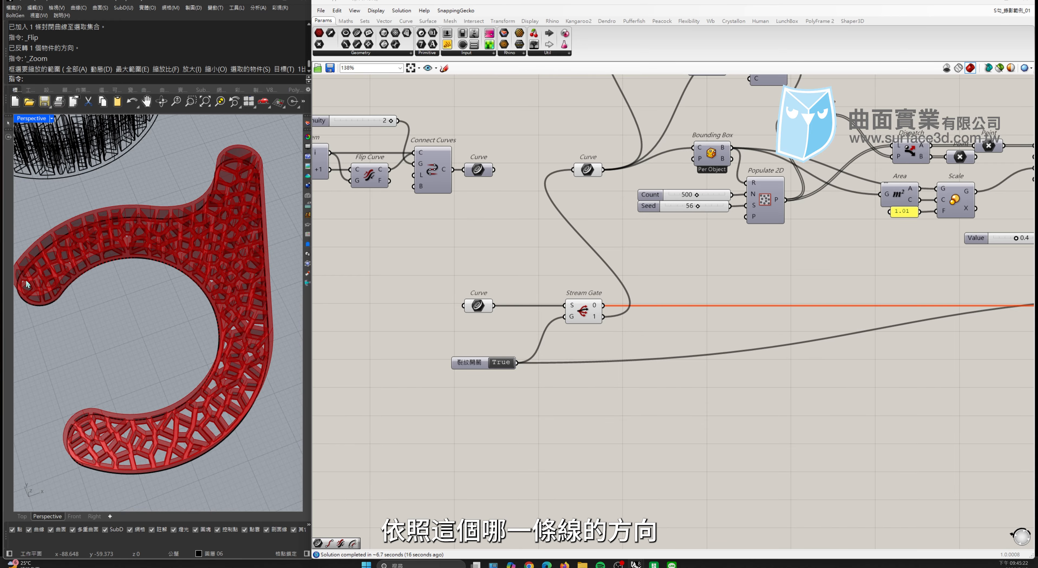
pyautogui.scroll(-3, 105, 326)
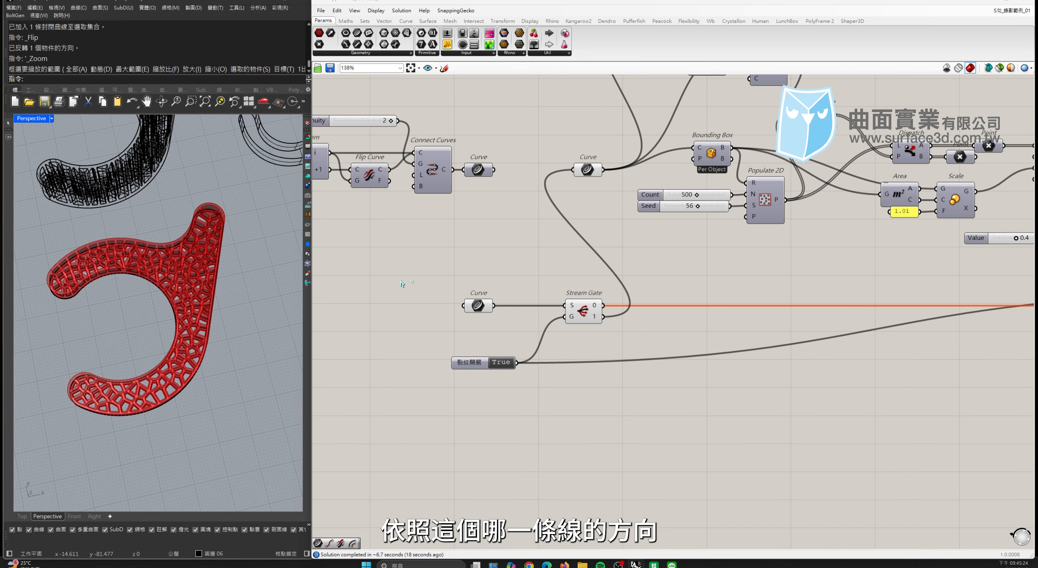
pyautogui.scroll(-2, 647, 251)
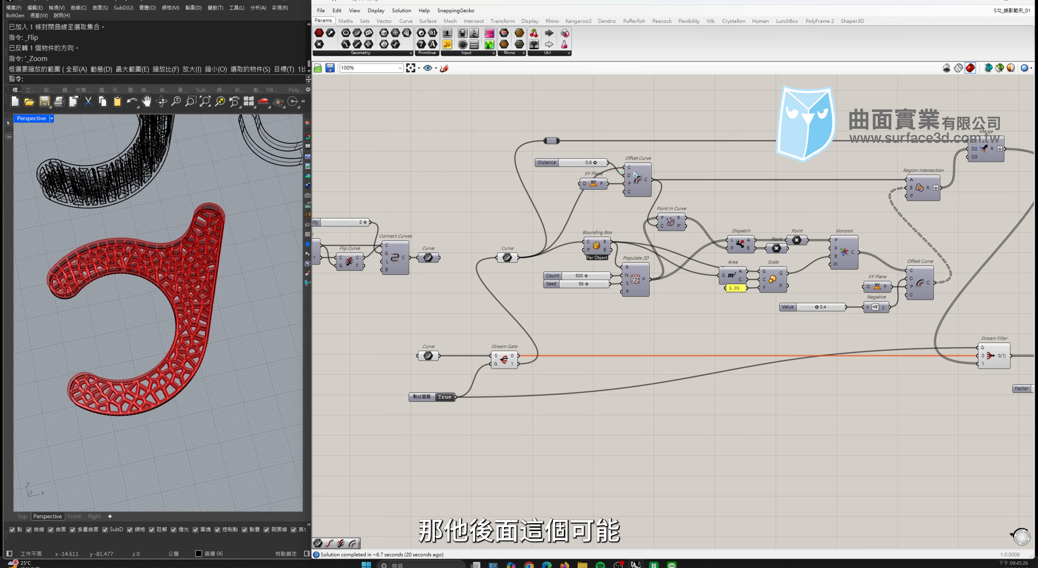
pyautogui.click(426, 356)
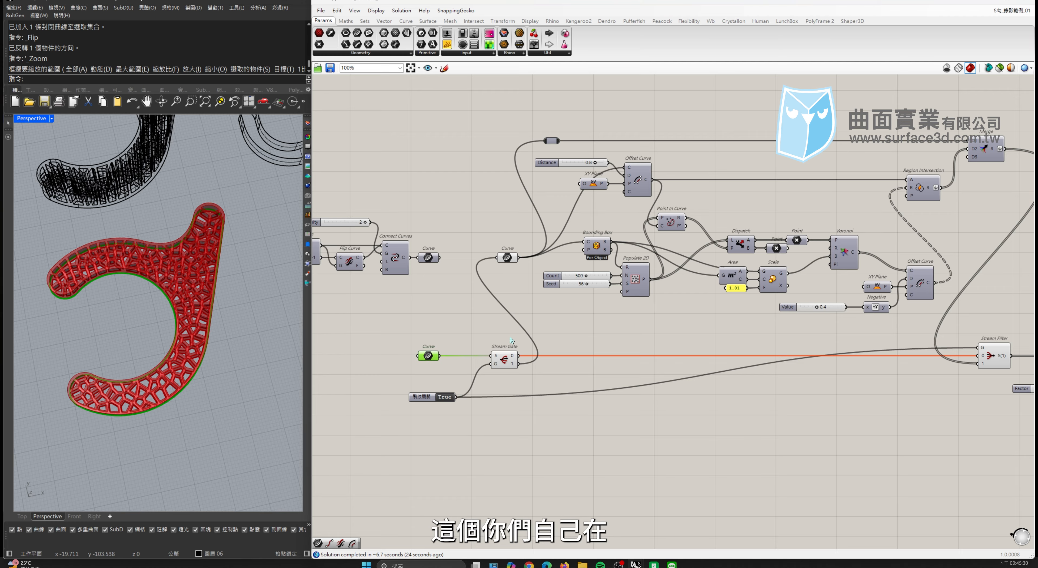
pyautogui.click(459, 369)
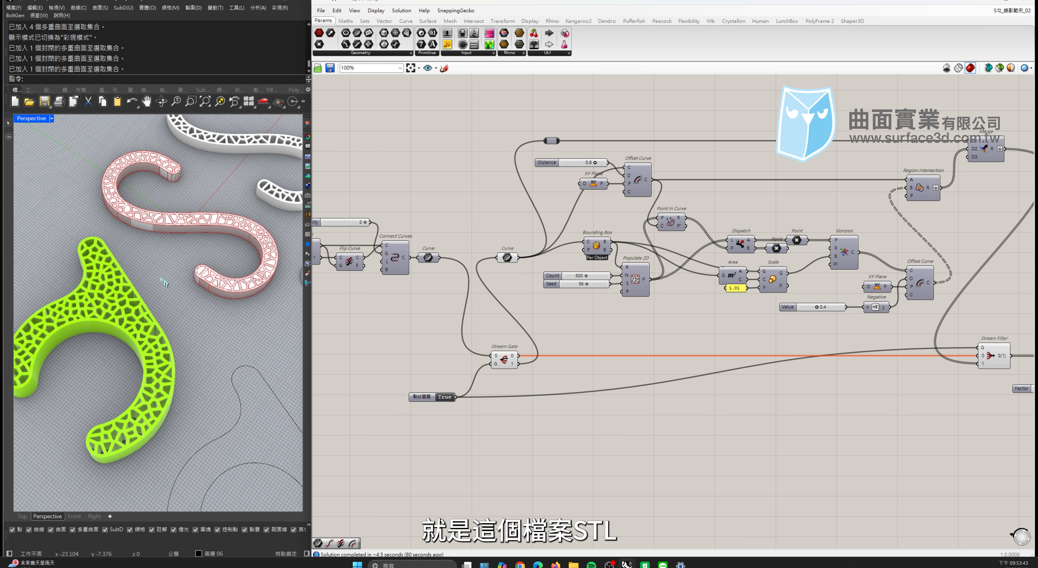
pyautogui.click(159, 300)
pyautogui.click(194, 282)
pyautogui.click(173, 288)
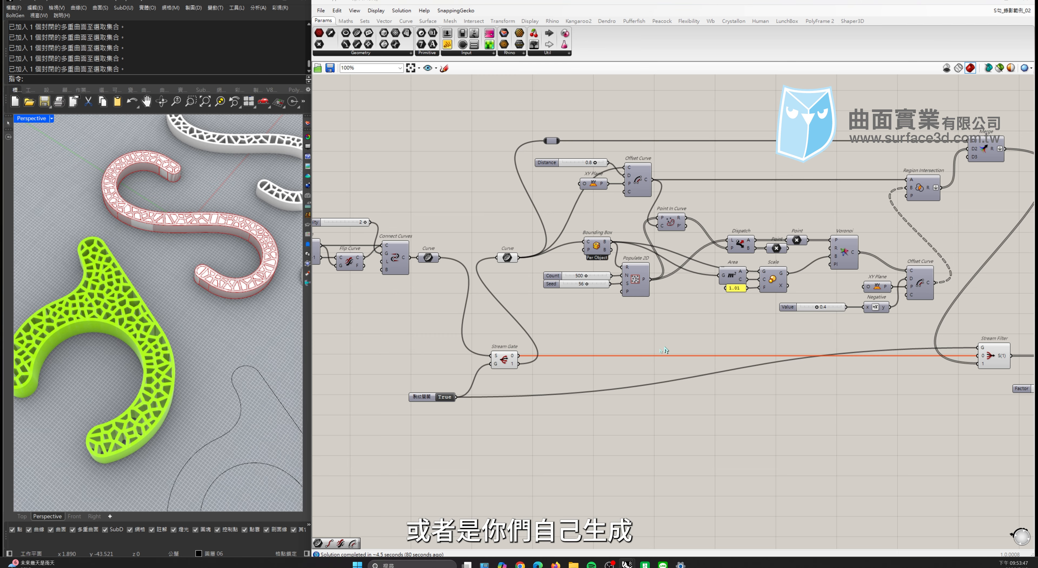
pyautogui.click(208, 327)
pyautogui.click(233, 332)
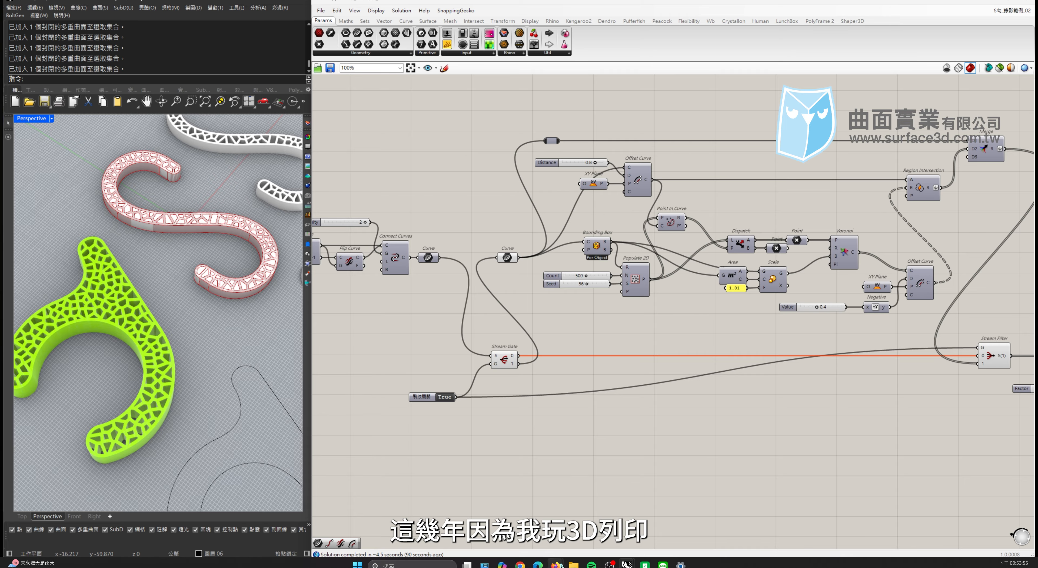
# Step: Switch to the web browser to view the S_hook_hollow model page on MakerWorld
pyautogui.moveTo(555, 564)
pyautogui.click(490, 508)
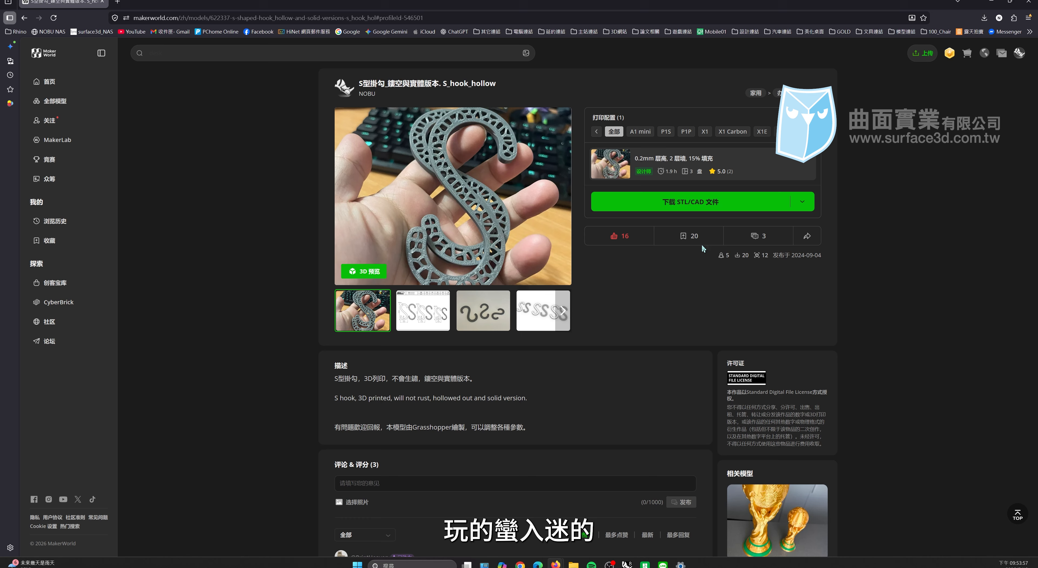